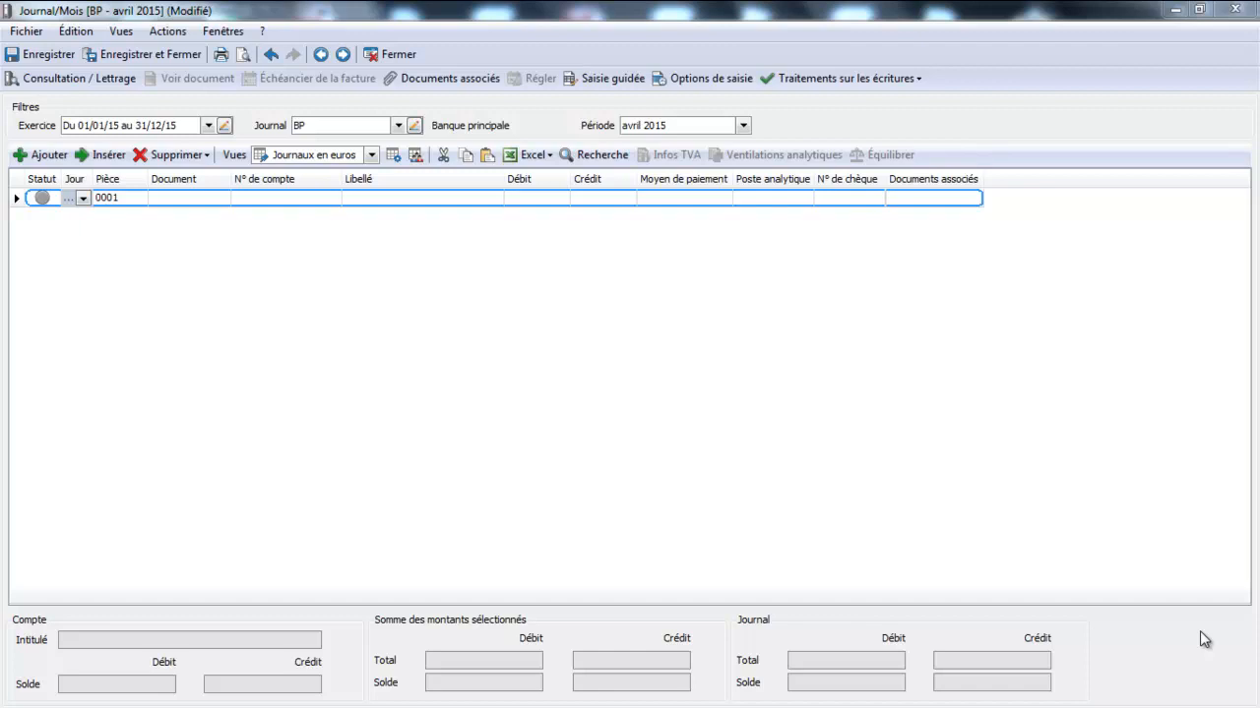
Assign supplier account 401ORANGE to the day 01 entry, piece 0001, in the BP journal
click(268, 200)
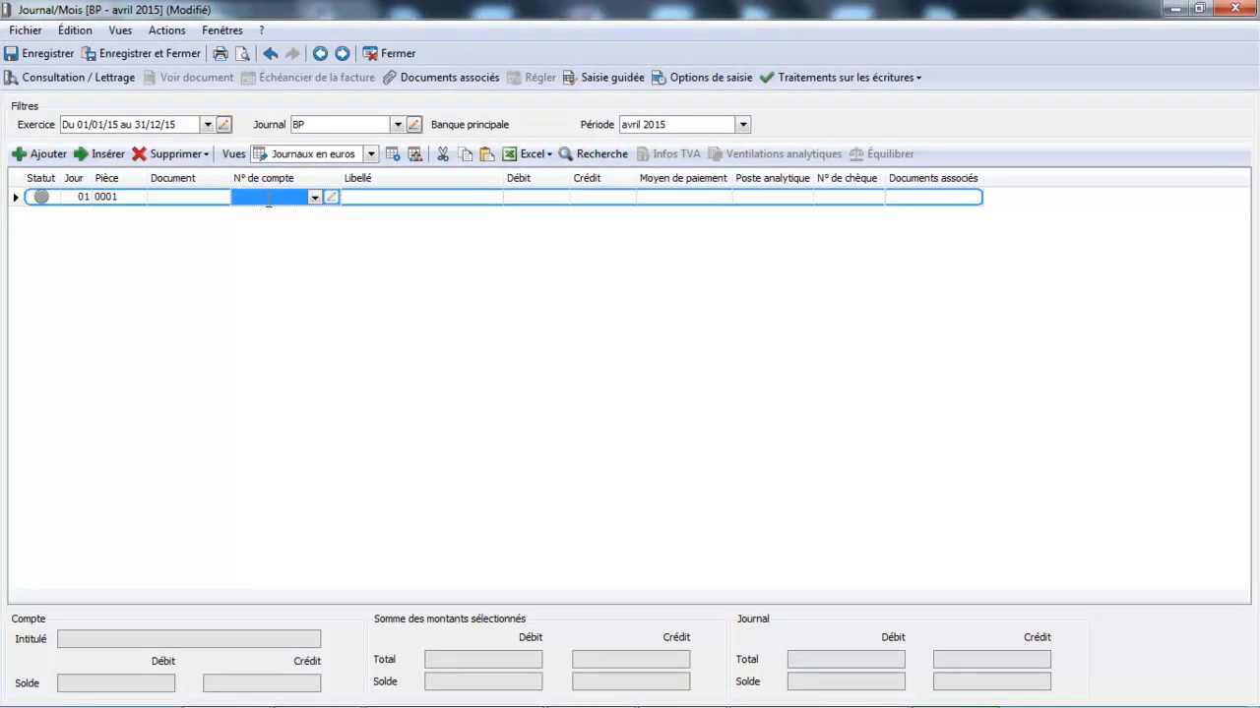
text(401ORA)
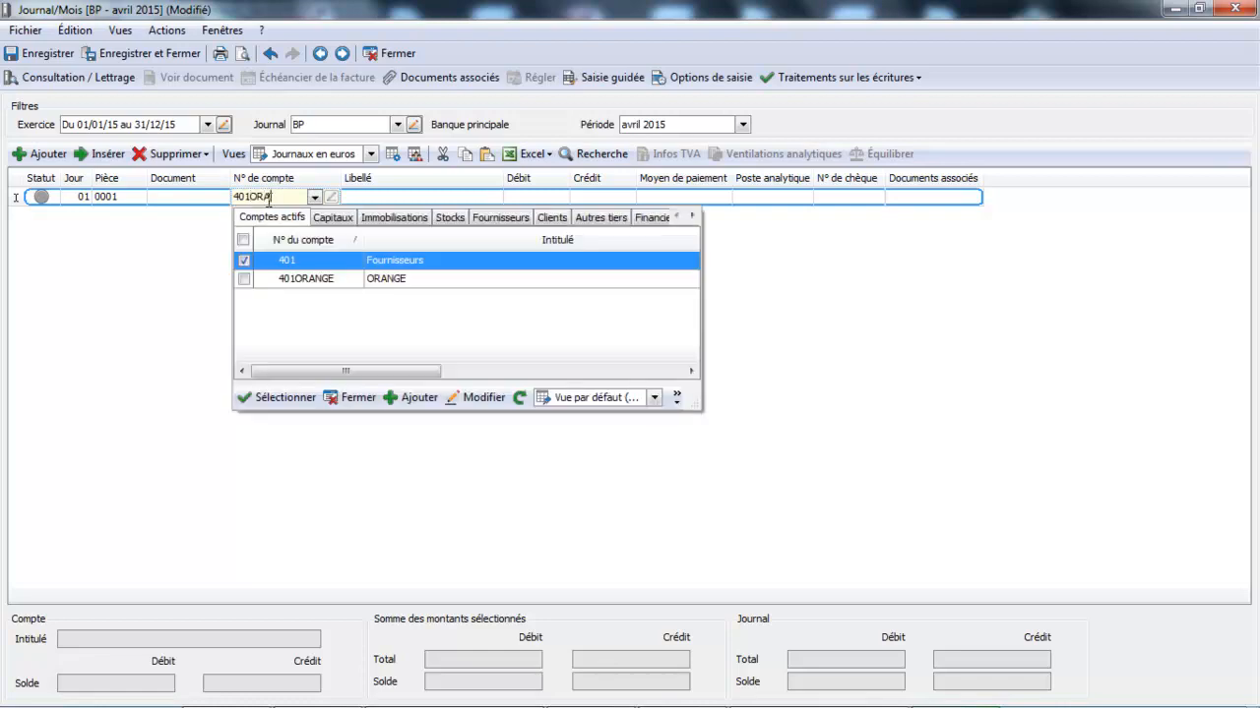
text(NGE)
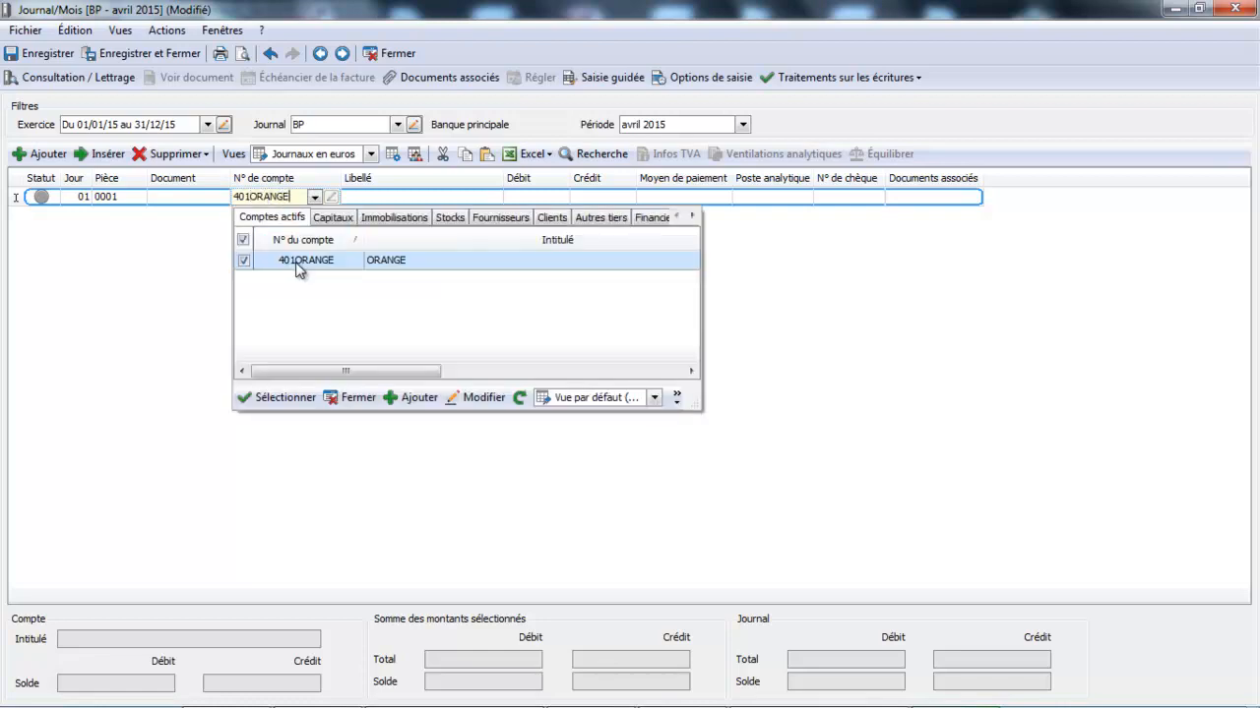
key(Return)
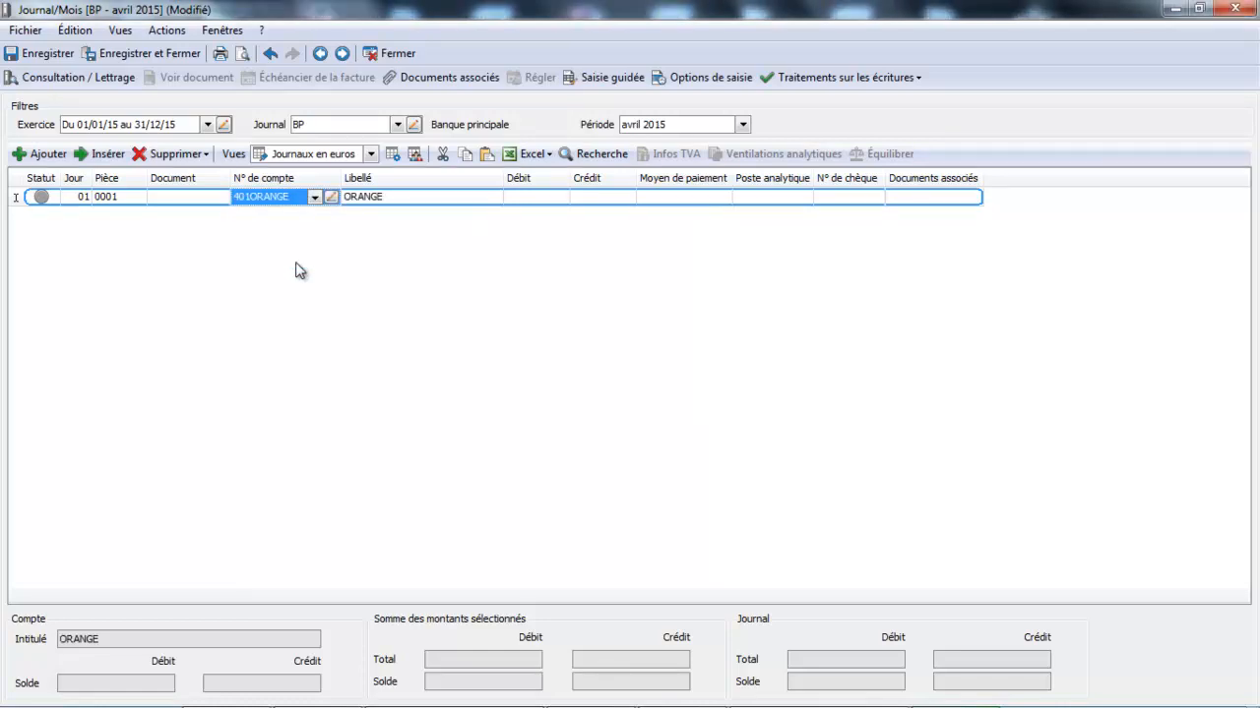
Enter a debit of 227,44 for ORANGE and generate the balancing credit line on bank account 5121
click(538, 197)
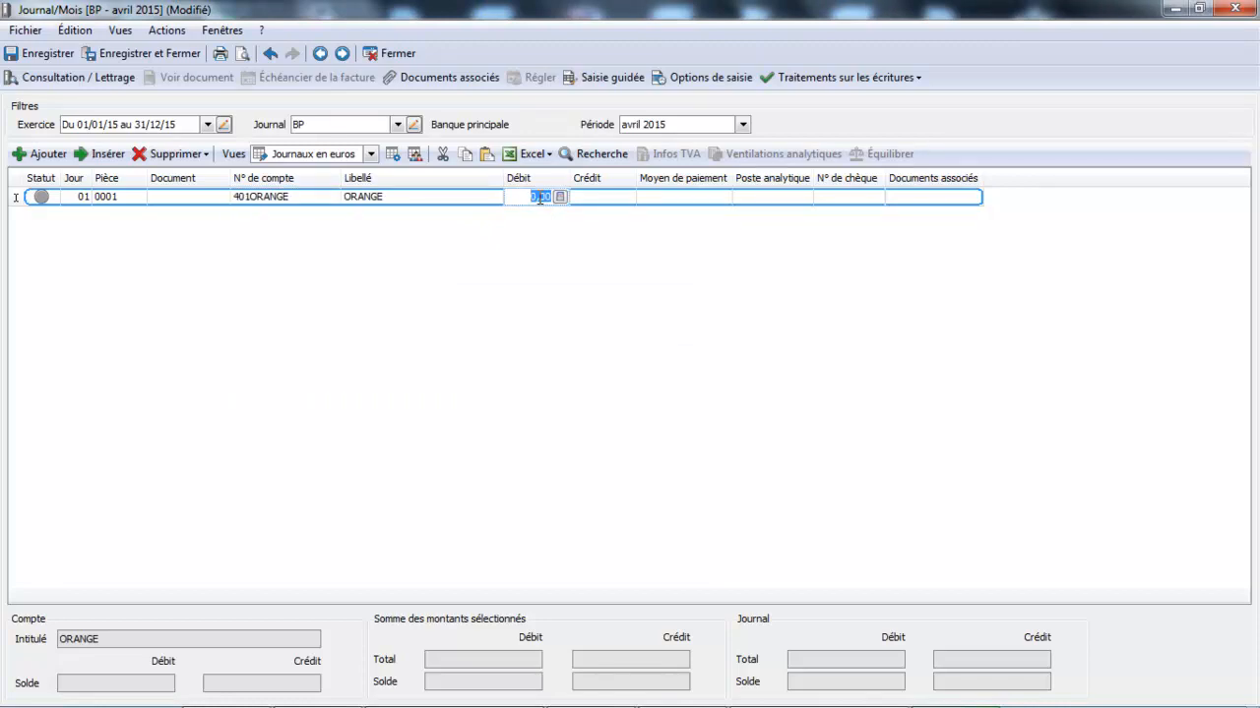
text(227,44)
key(Tab)
key(Tab)
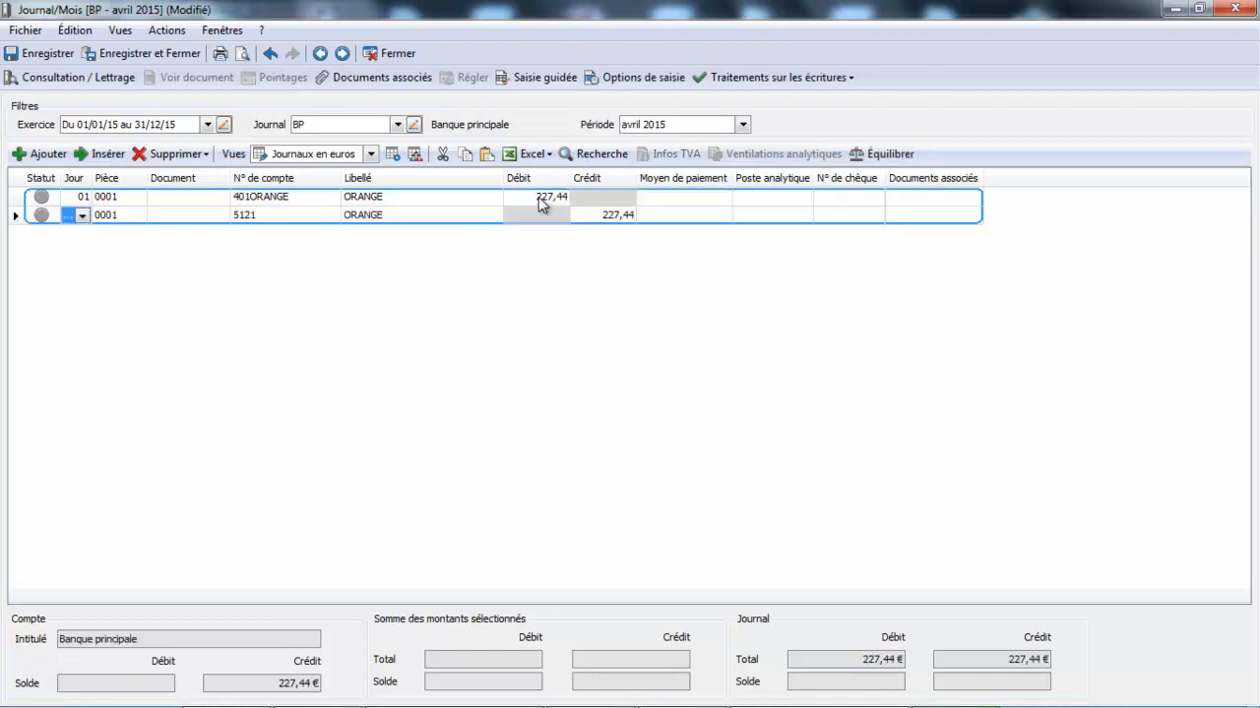
key(Tab)
key(Tab)
key(Tab)
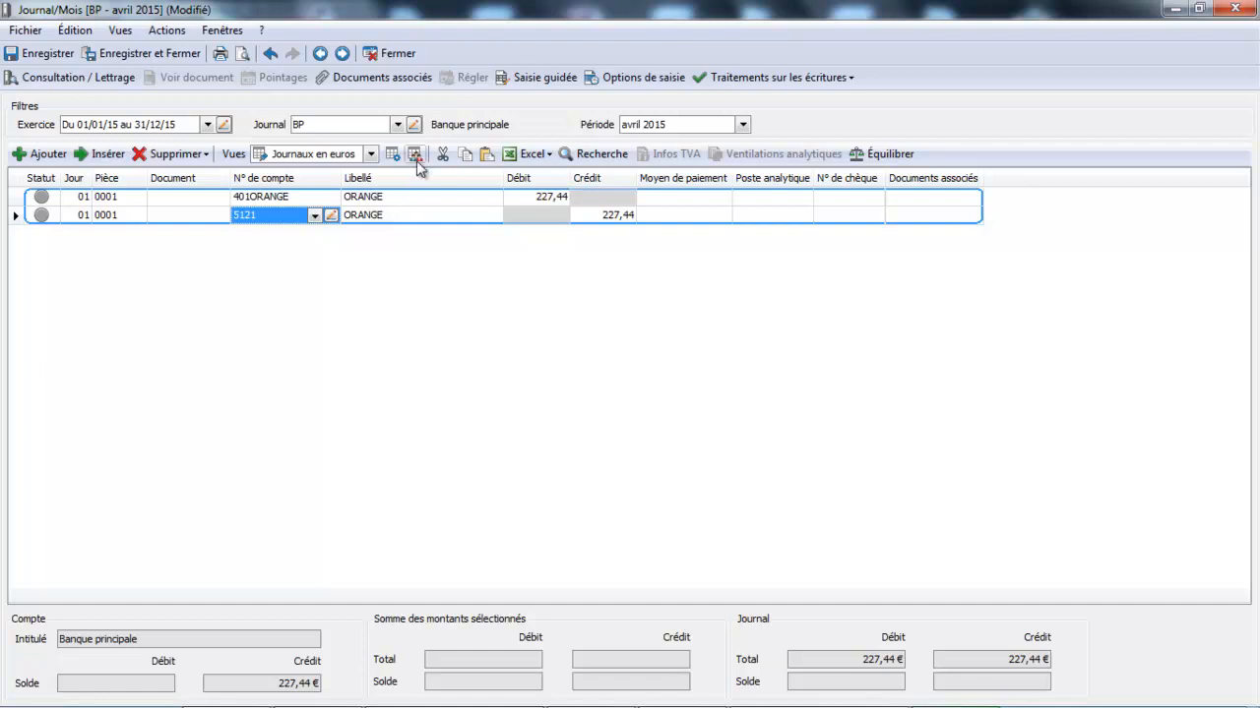
Switch to the CA (Caisse) journal, saving the changes made to the BP journal
click(397, 125)
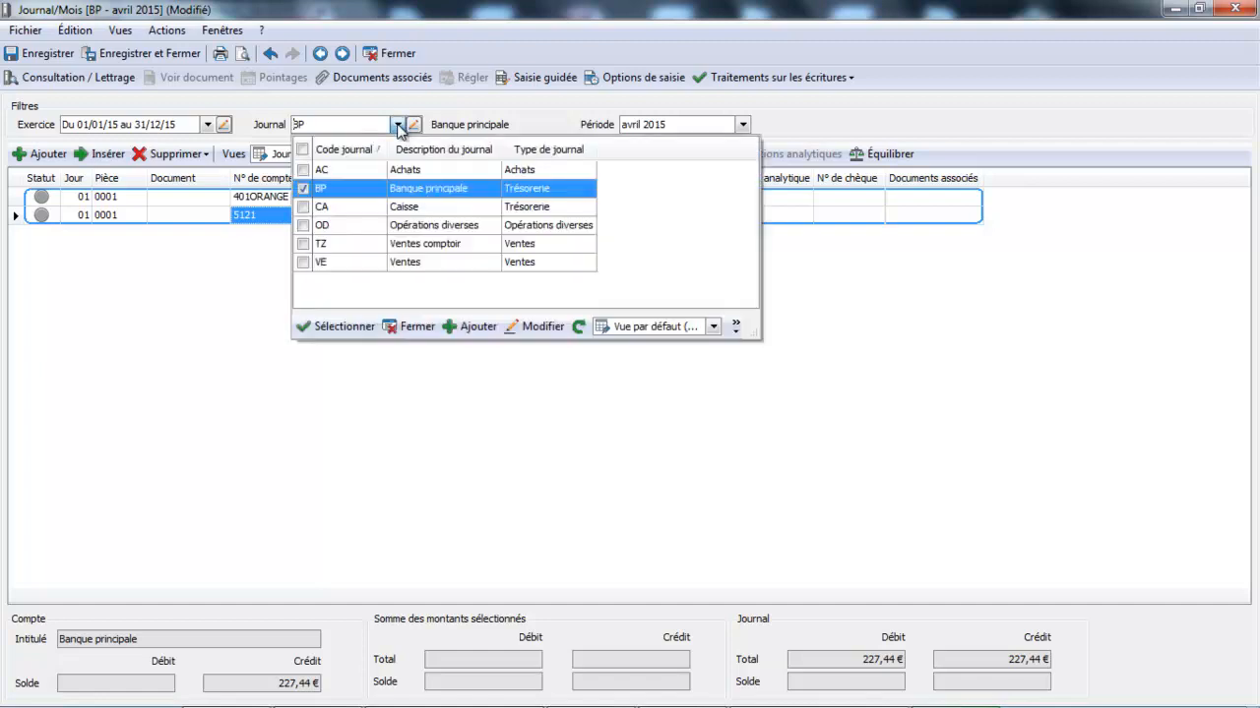
click(350, 213)
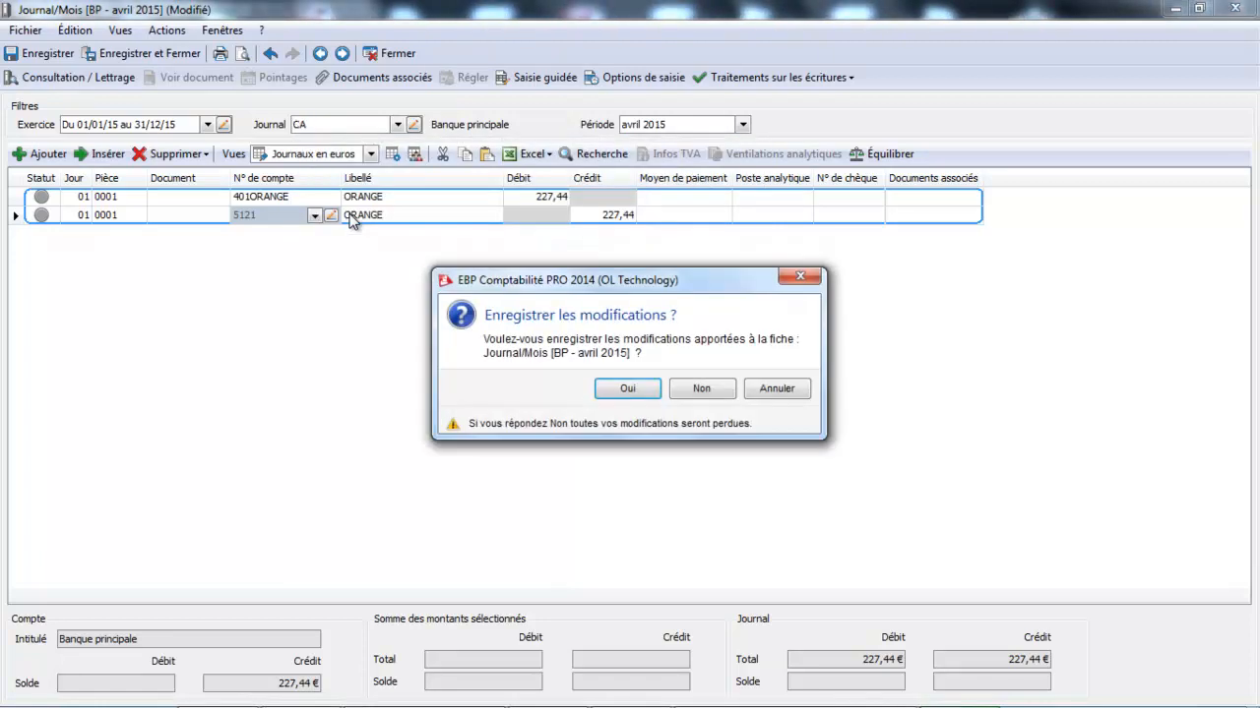
click(629, 390)
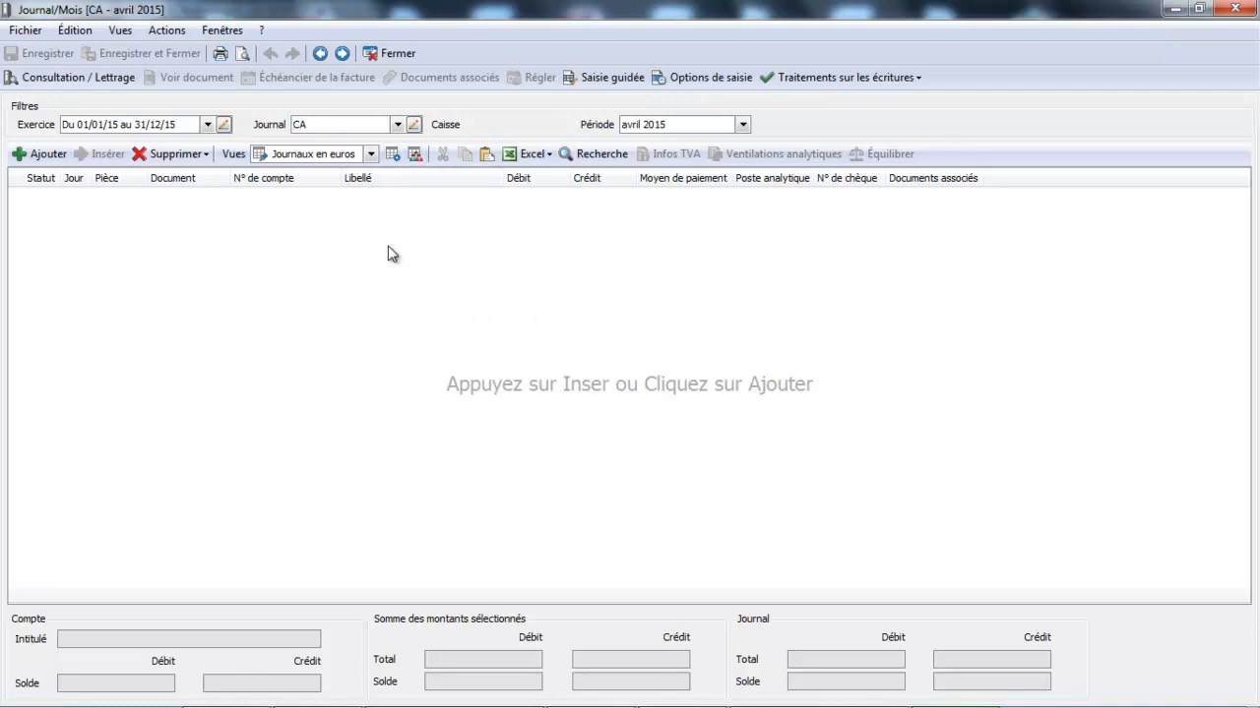
Add an entry for day 01 in the Caisse journal and assign it account 401 Fournisseurs
key(Insert)
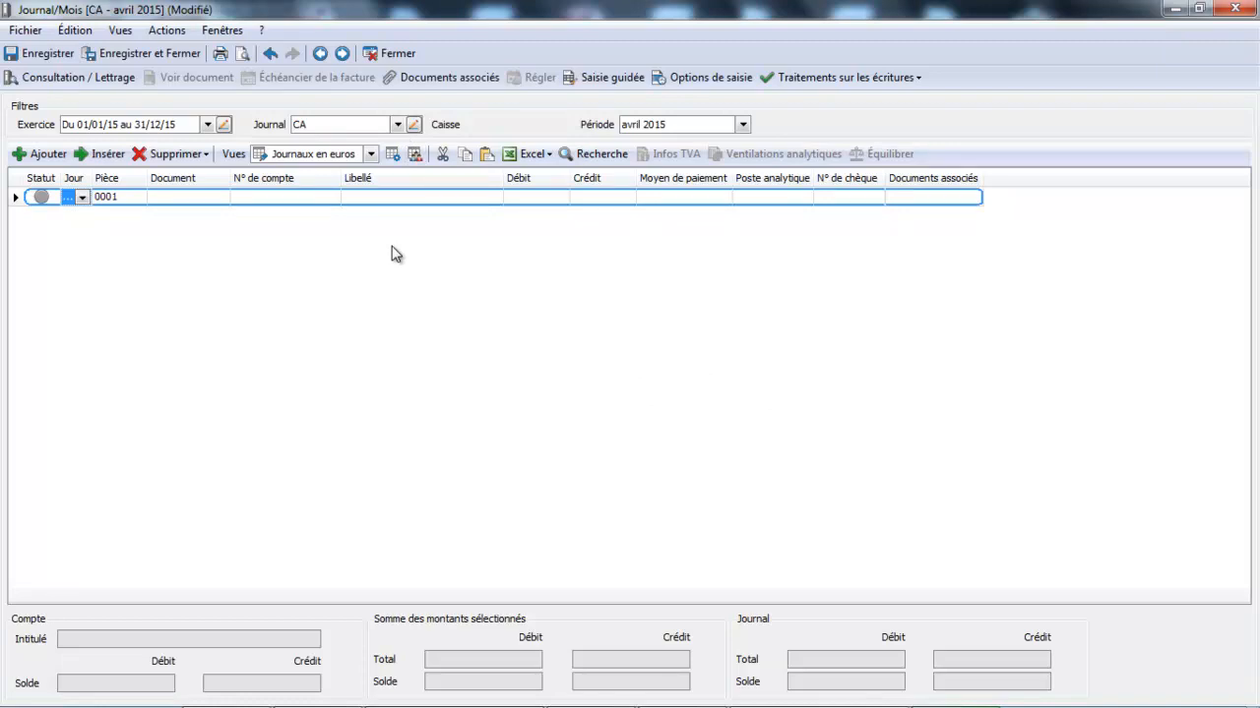
text(01)
key(Tab)
key(Tab)
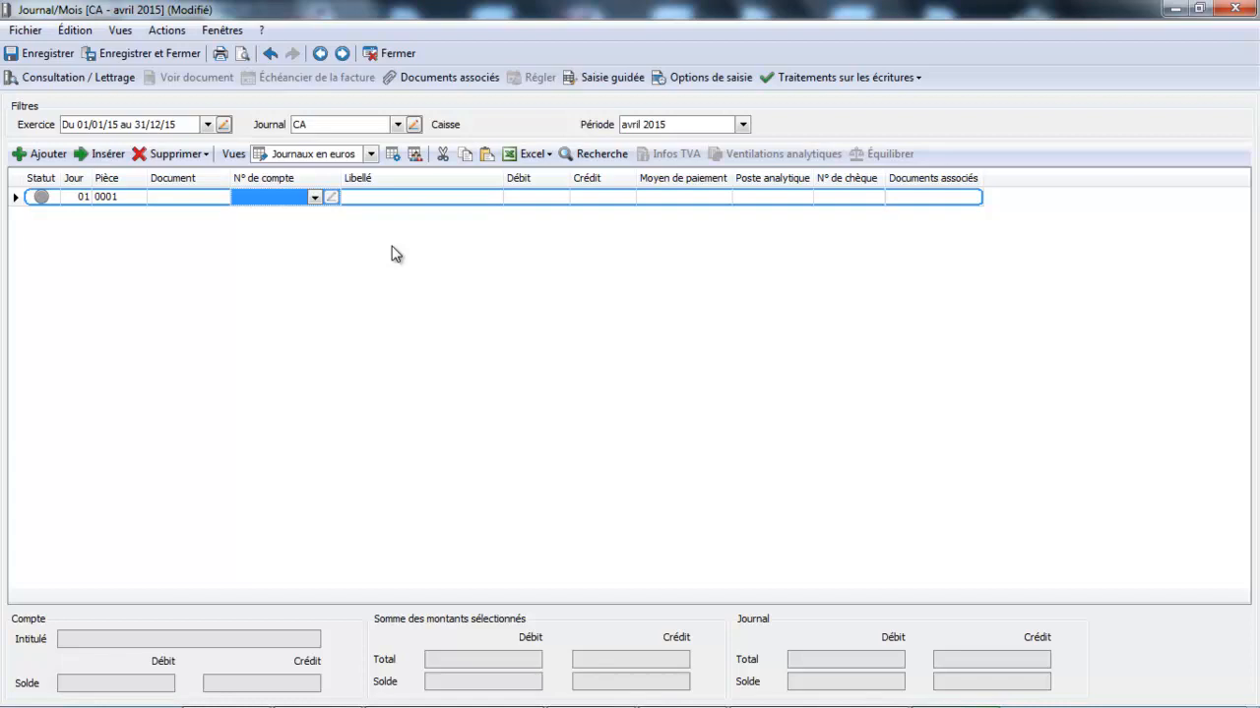
click(314, 198)
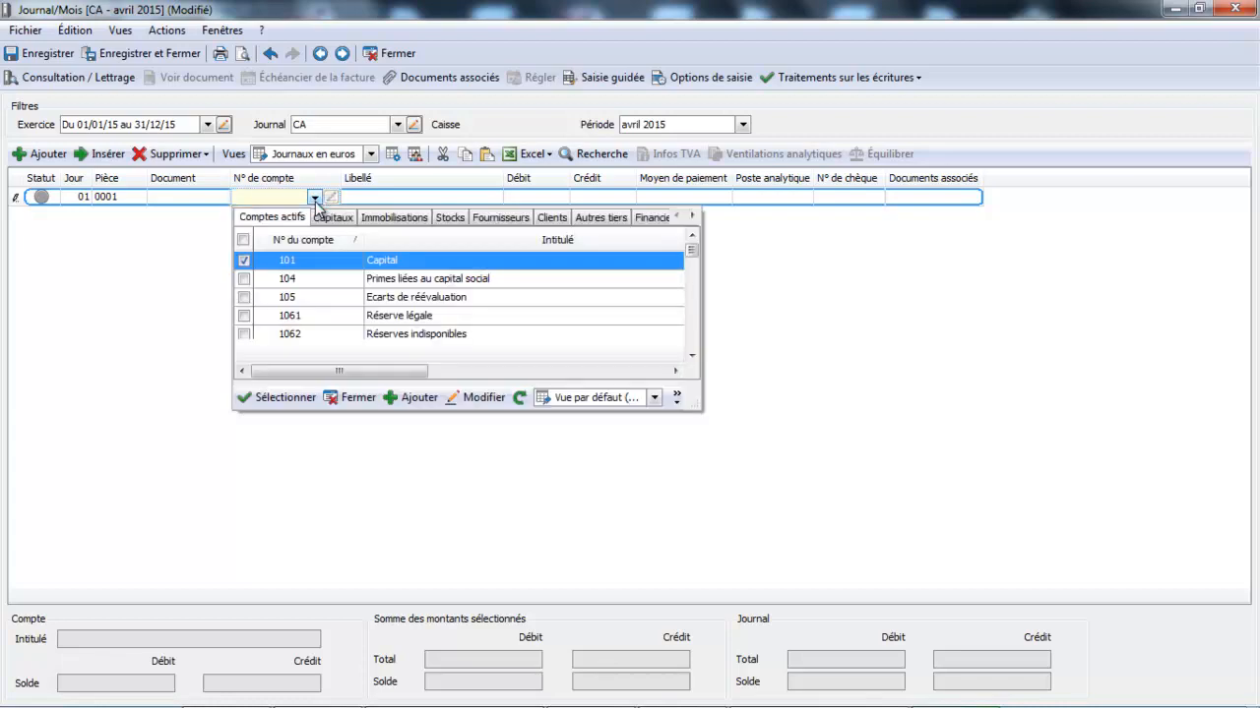
text(401)
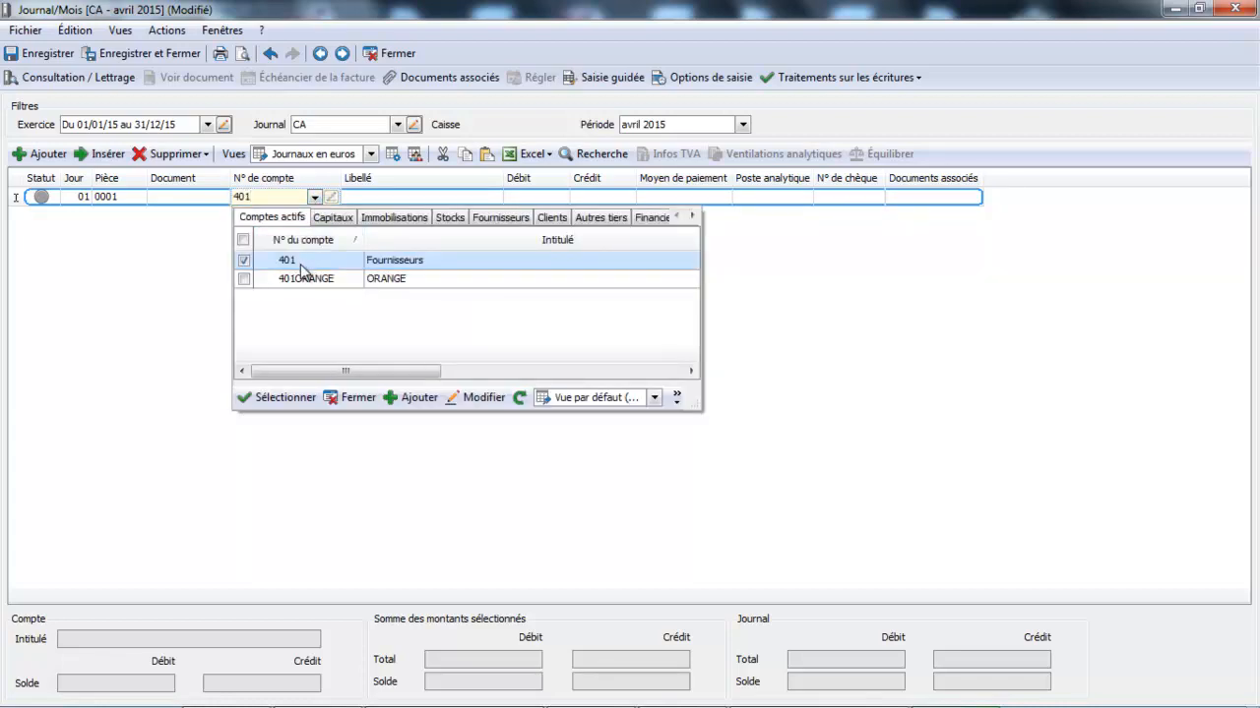
key(Return)
key(Return)
key(Return)
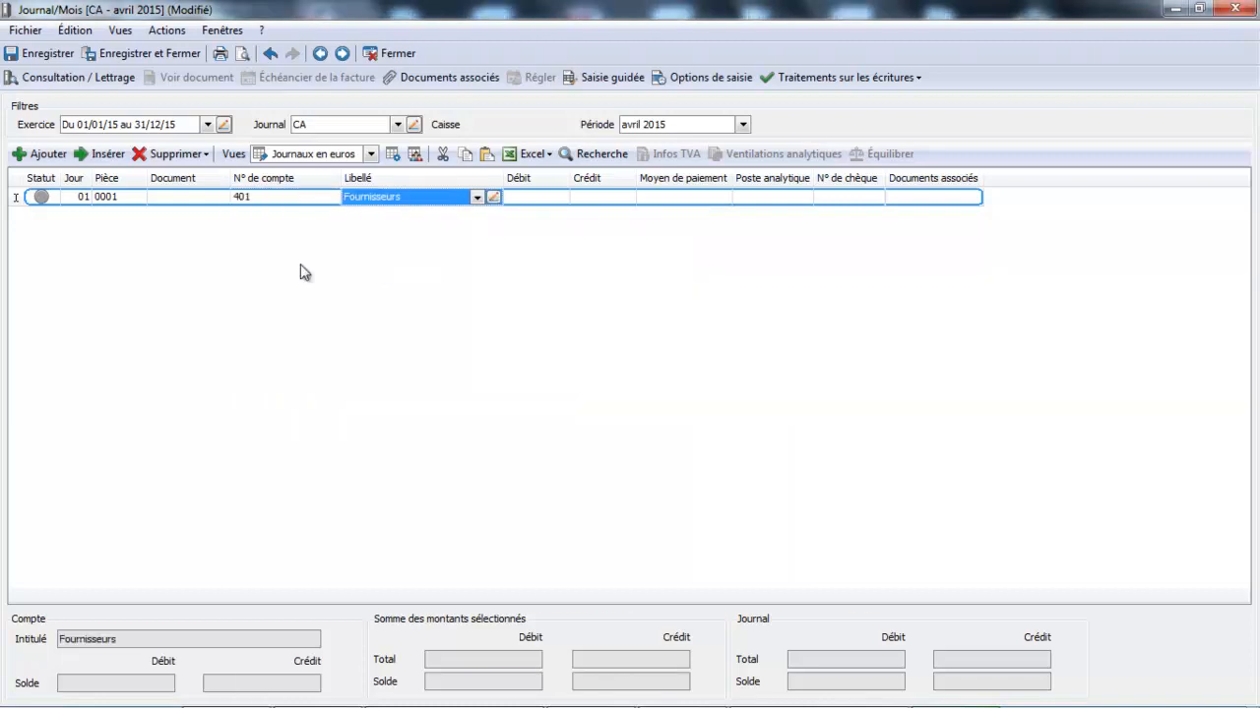
Enter a debit of 15,00 on the Fournisseurs line and accept the balancing credit line on cash account 531
text(15)
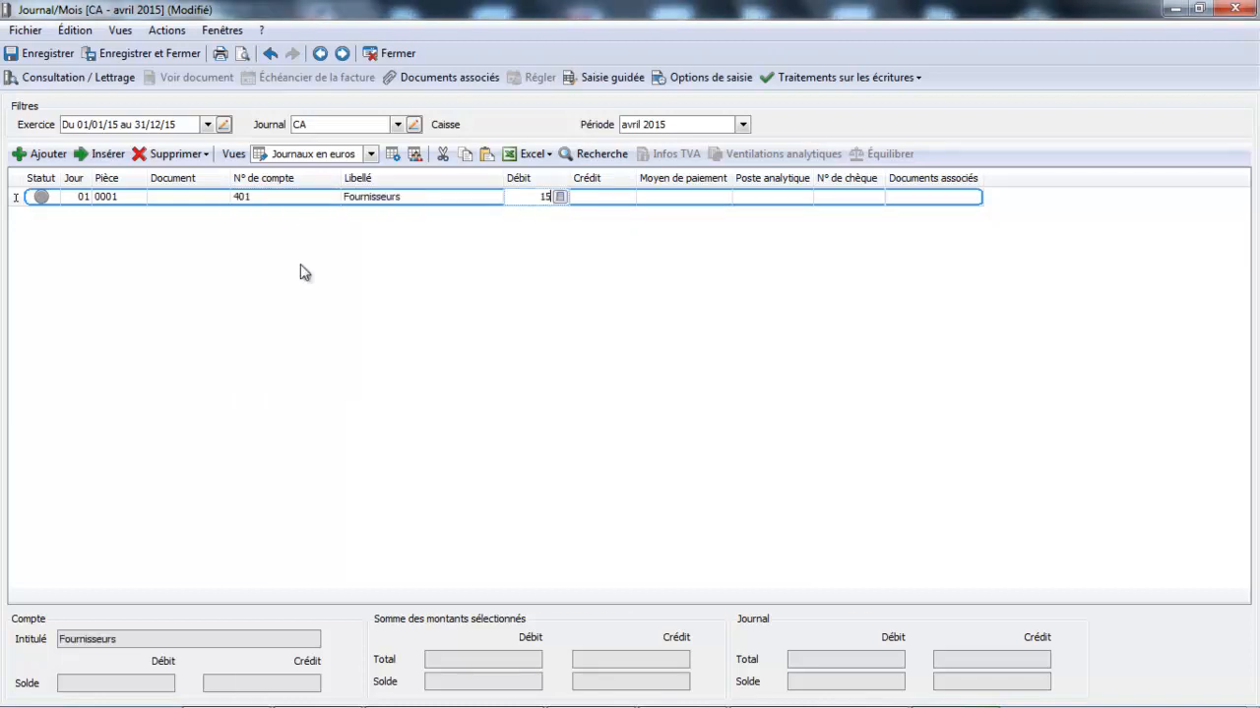
key(Return)
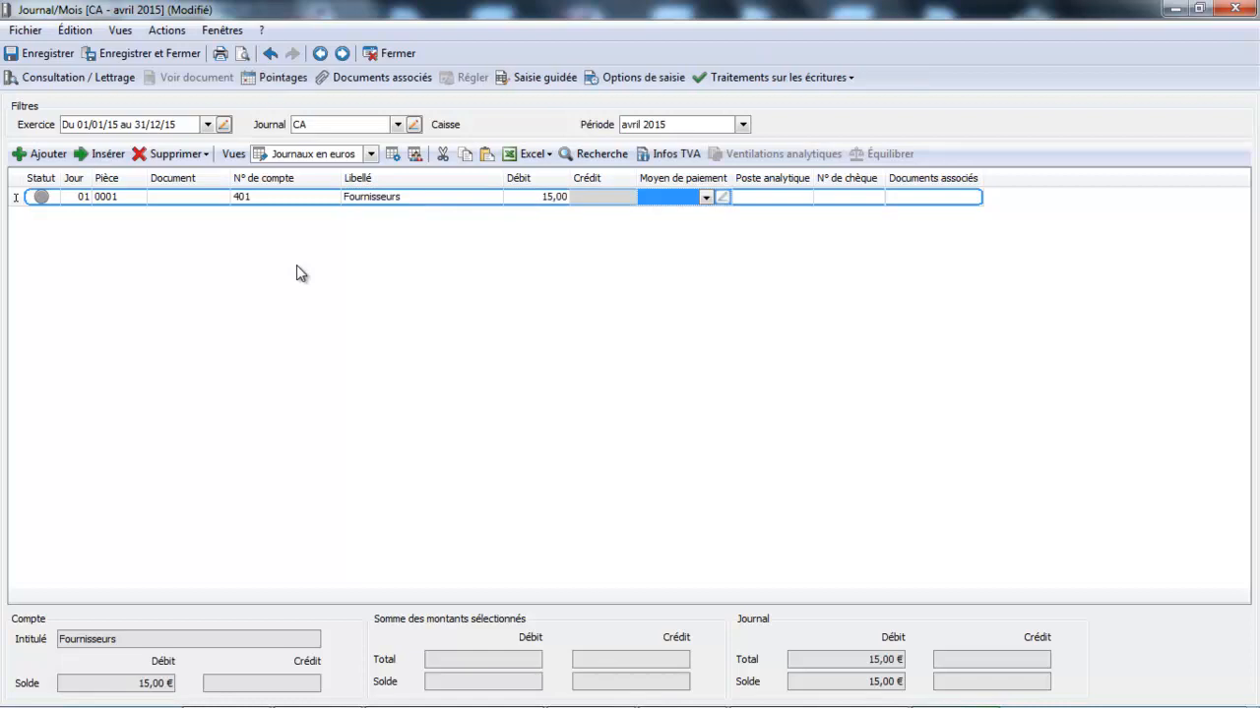
key(Return)
key(Return)
key(Return)
key(Return)
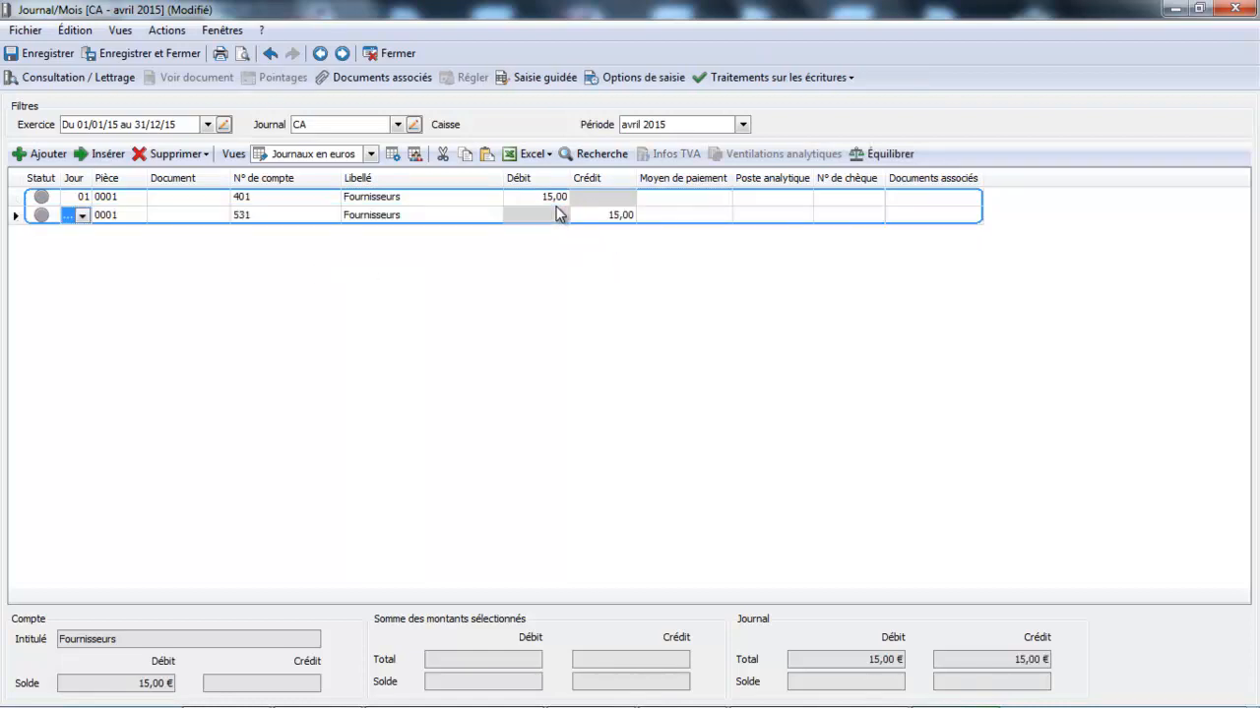
key(Return)
key(Return)
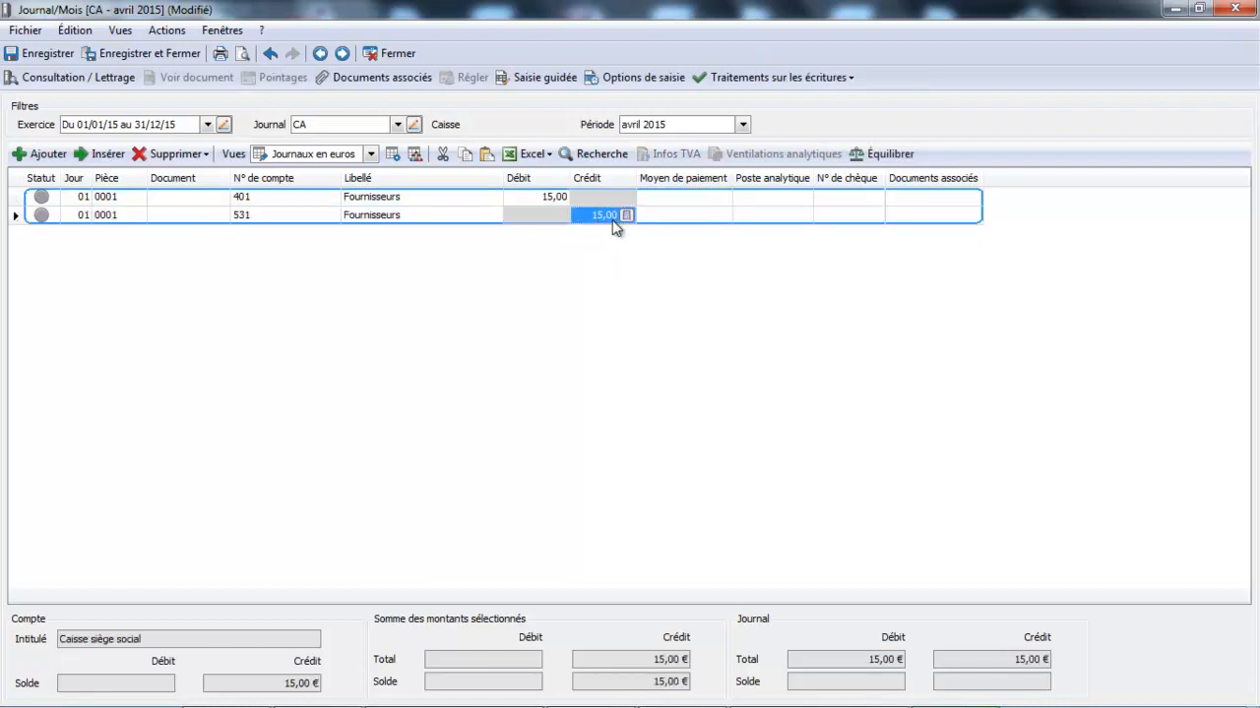
key(Return)
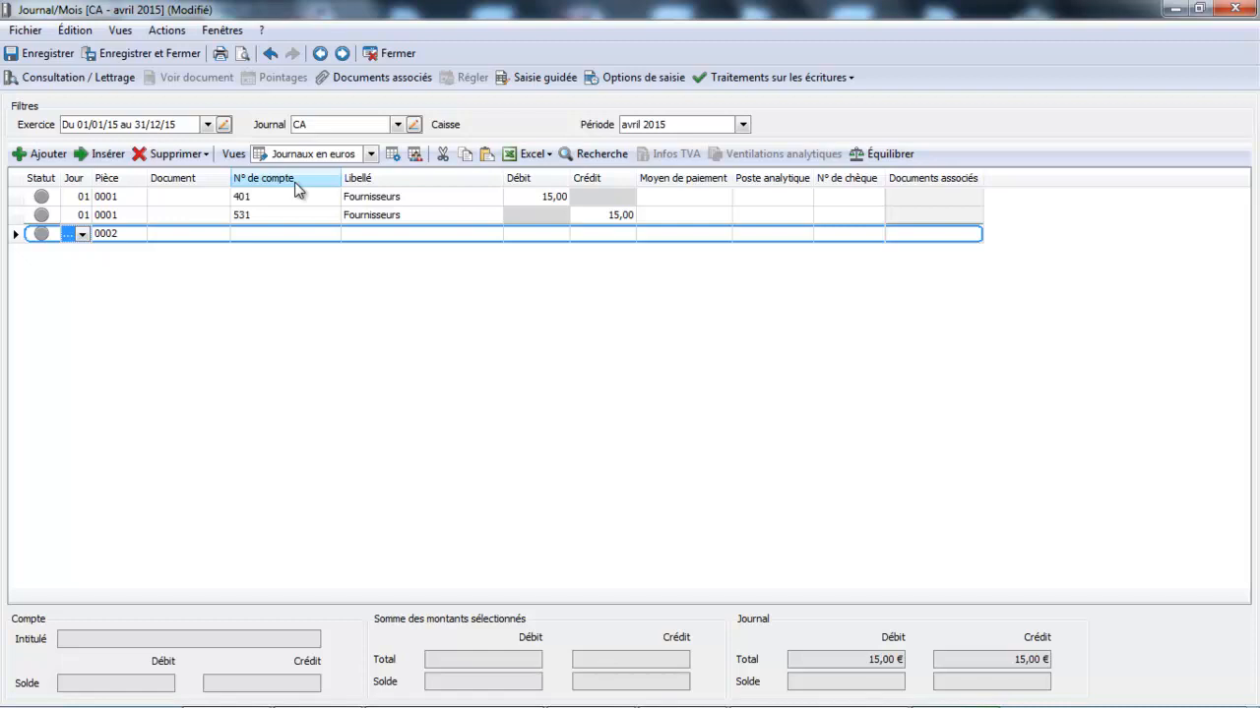
Record piece 0002 for day 01 on account 6251 Voyages et déplacements with a debit of 13,00
click(288, 239)
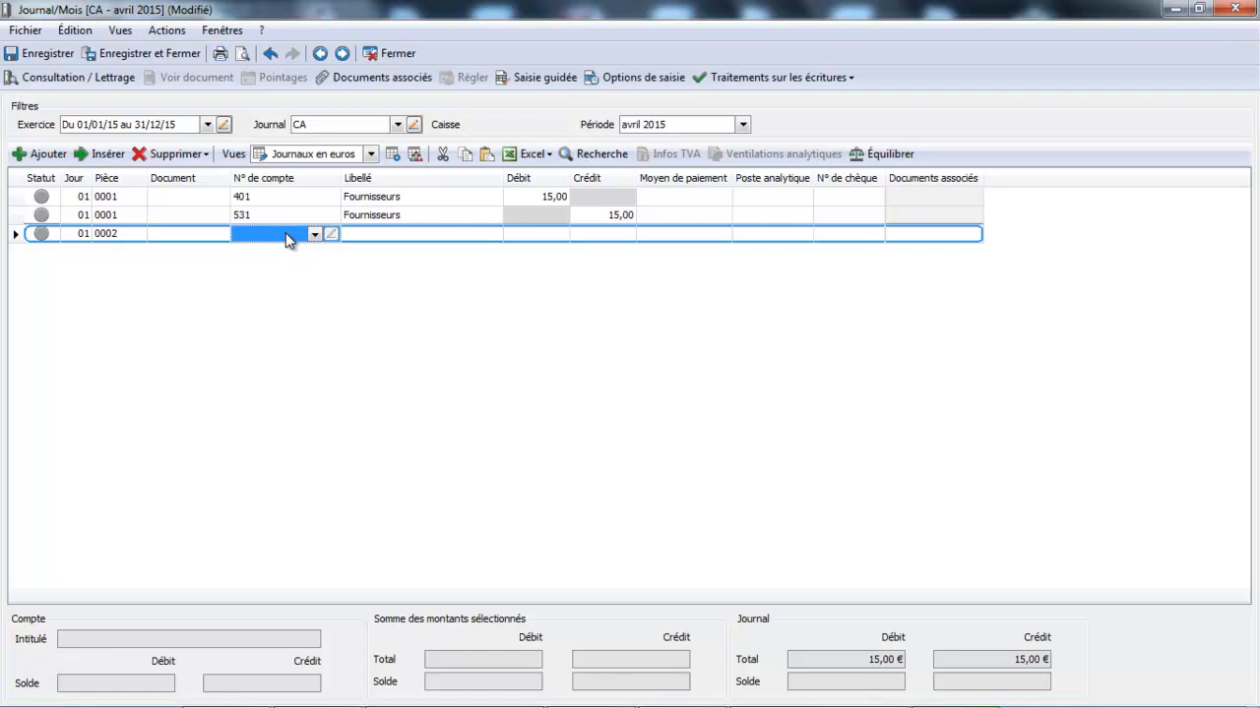
text(62)
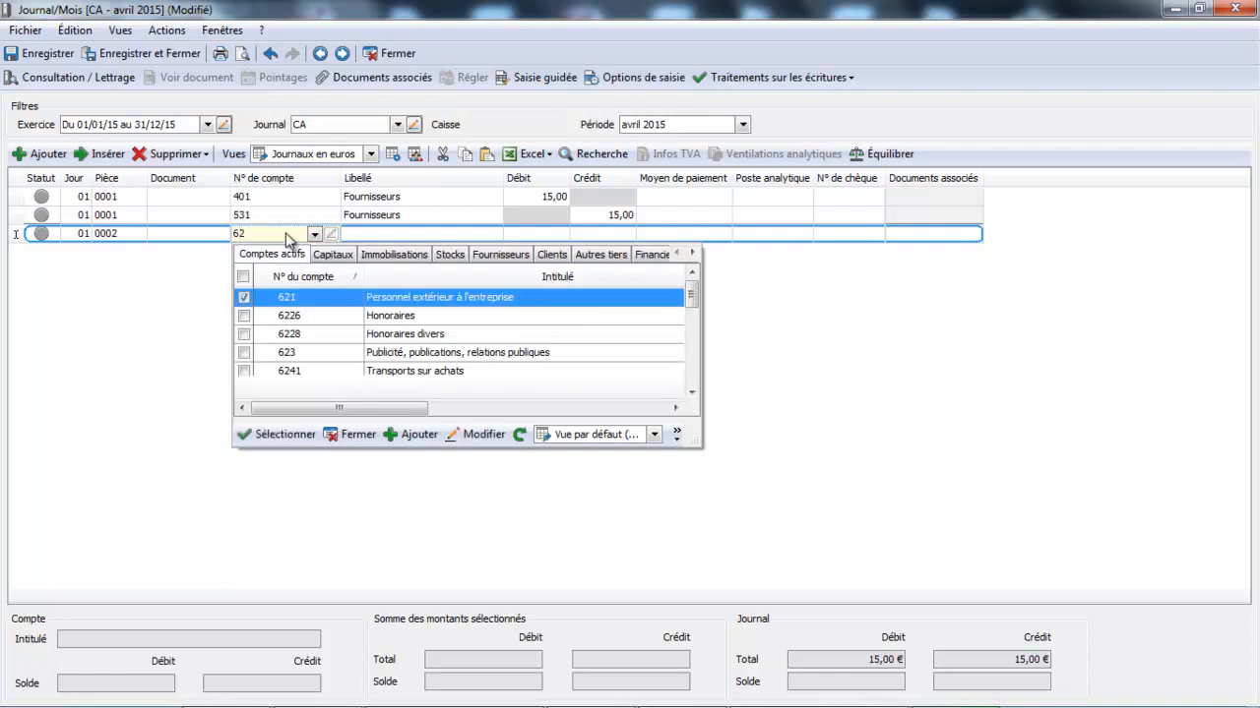
text(5)
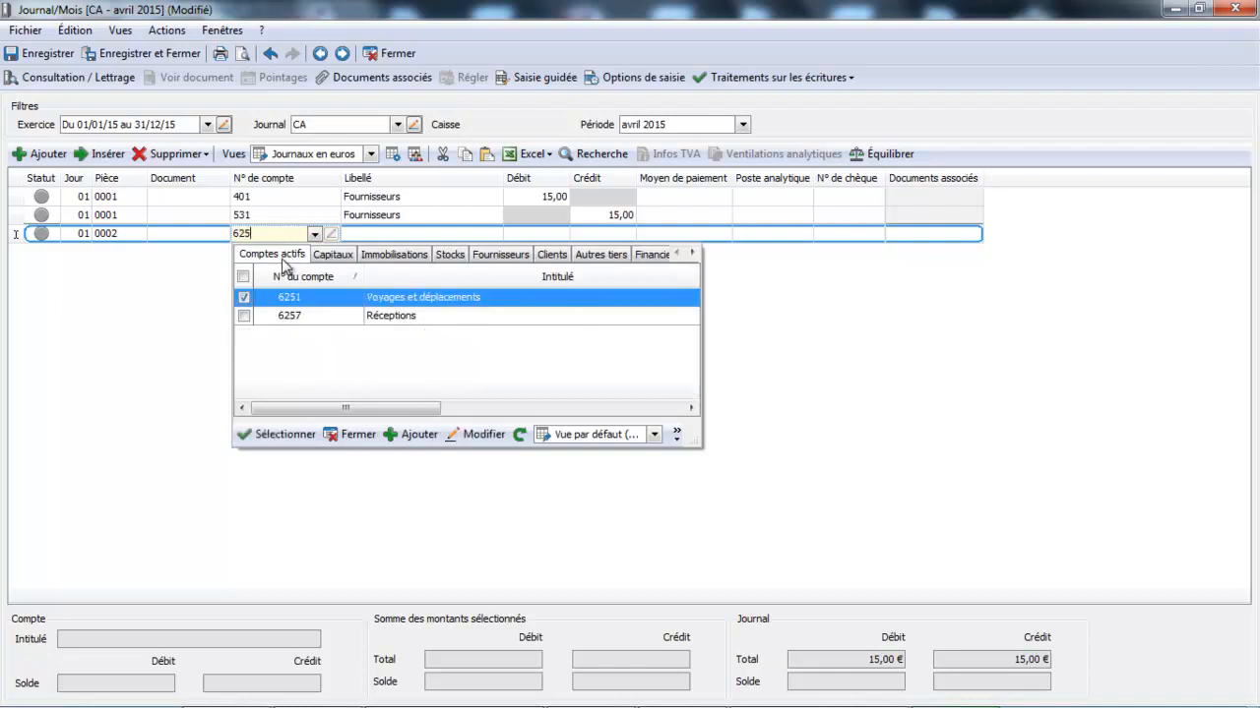
double_click(301, 307)
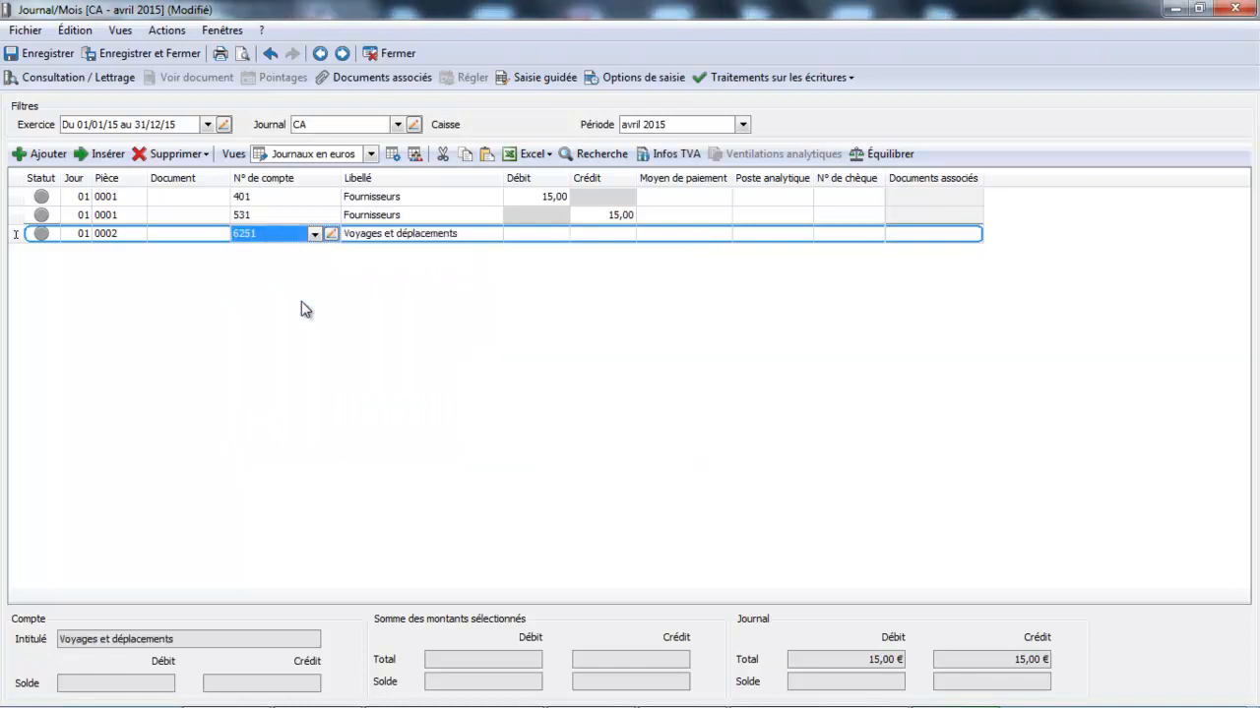
click(536, 234)
text(13)
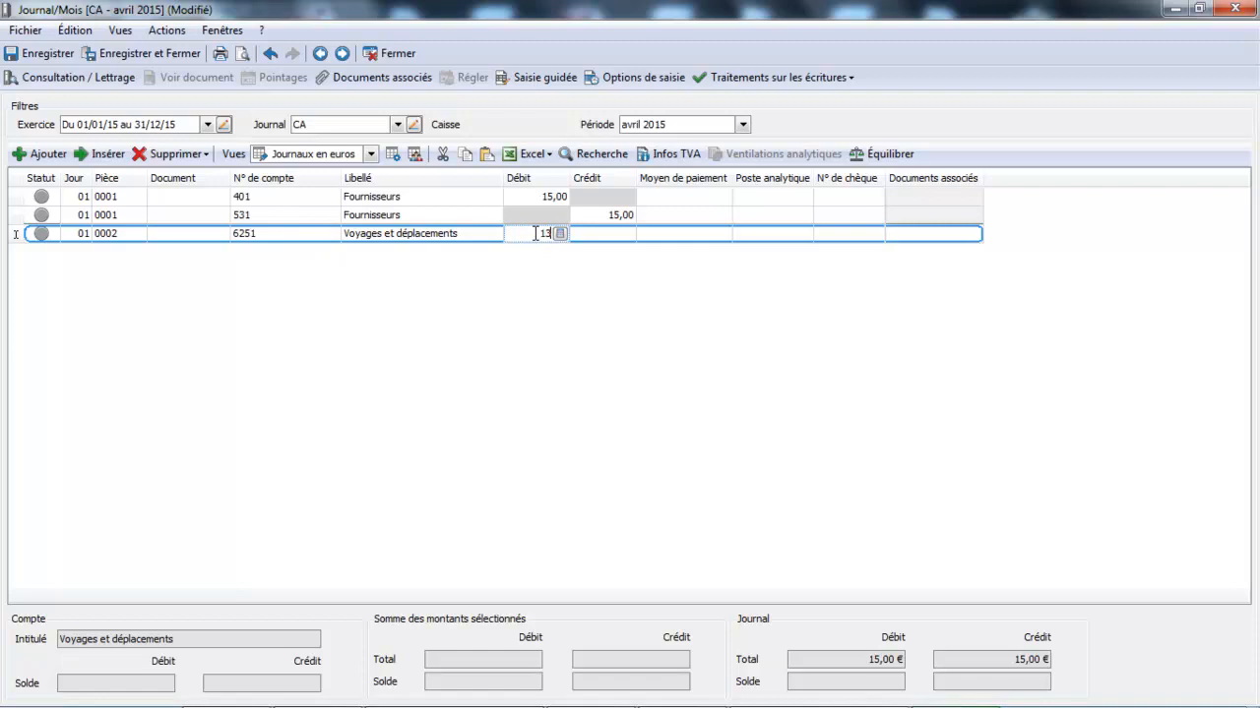
key(Tab)
key(Tab)
key(Tab)
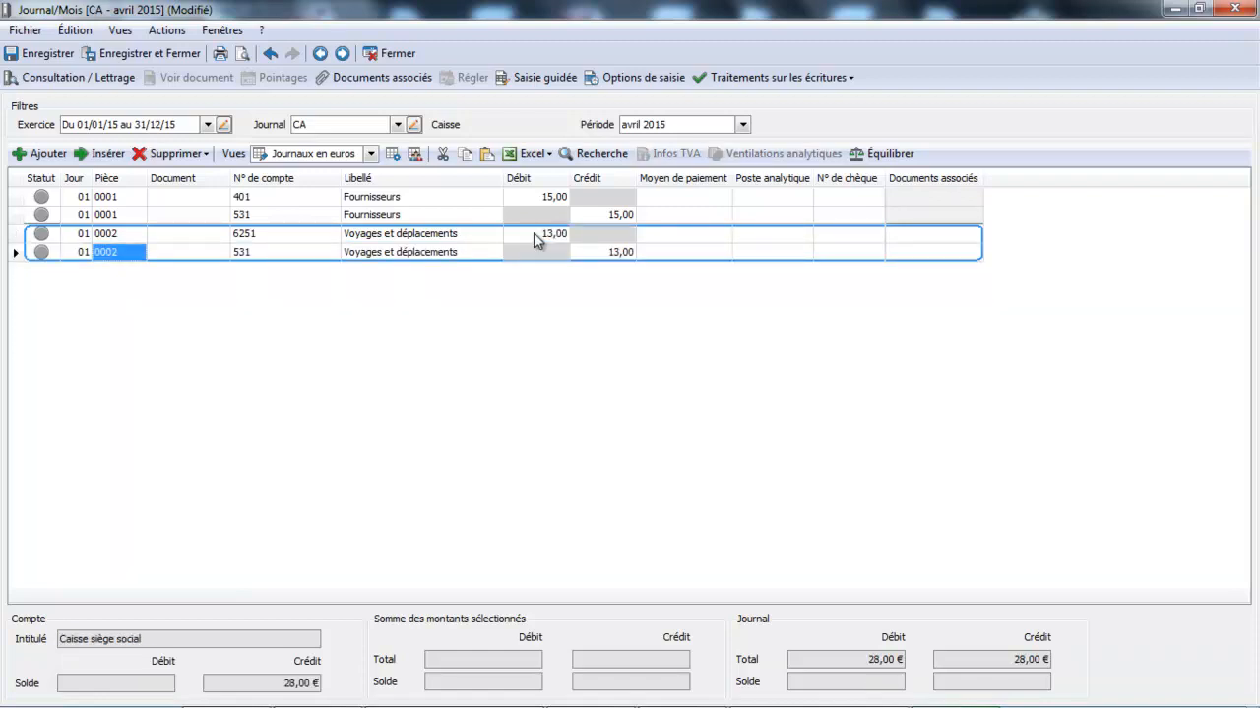
Change the account of piece 0002's second line to 445661, TVA déductible 19,6% Débits
key(Tab)
key(Tab)
text(4456)
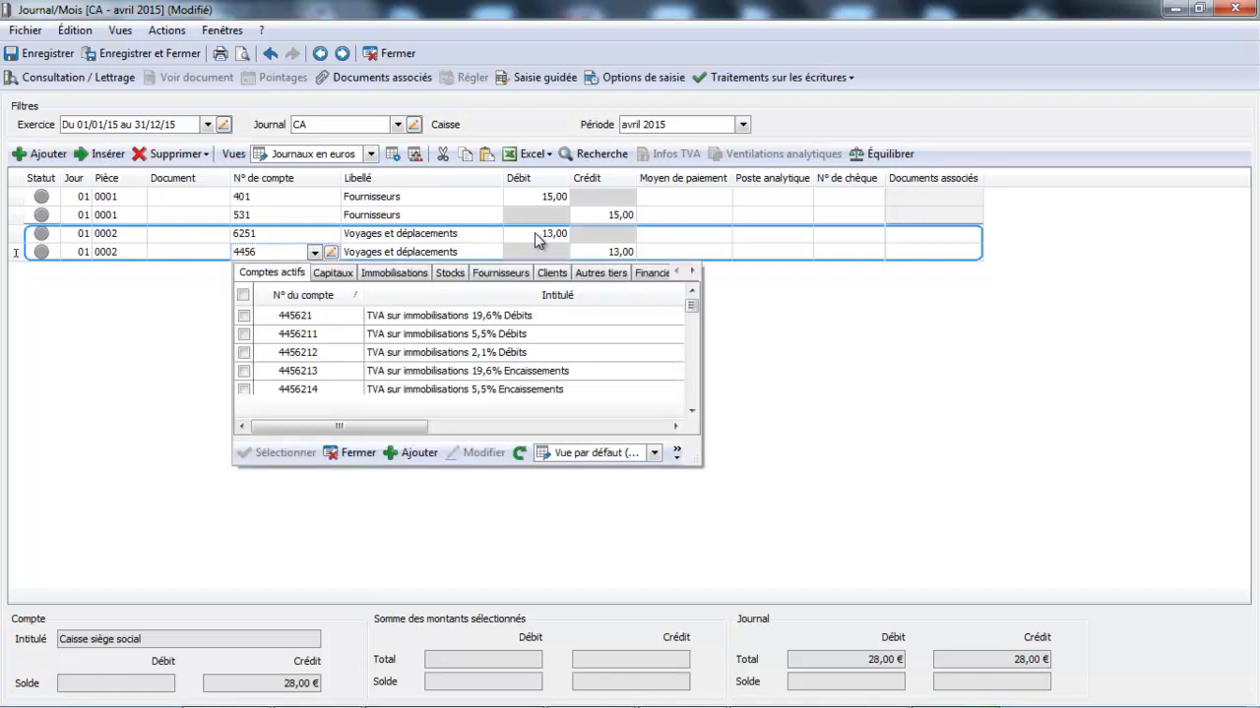
text(1)
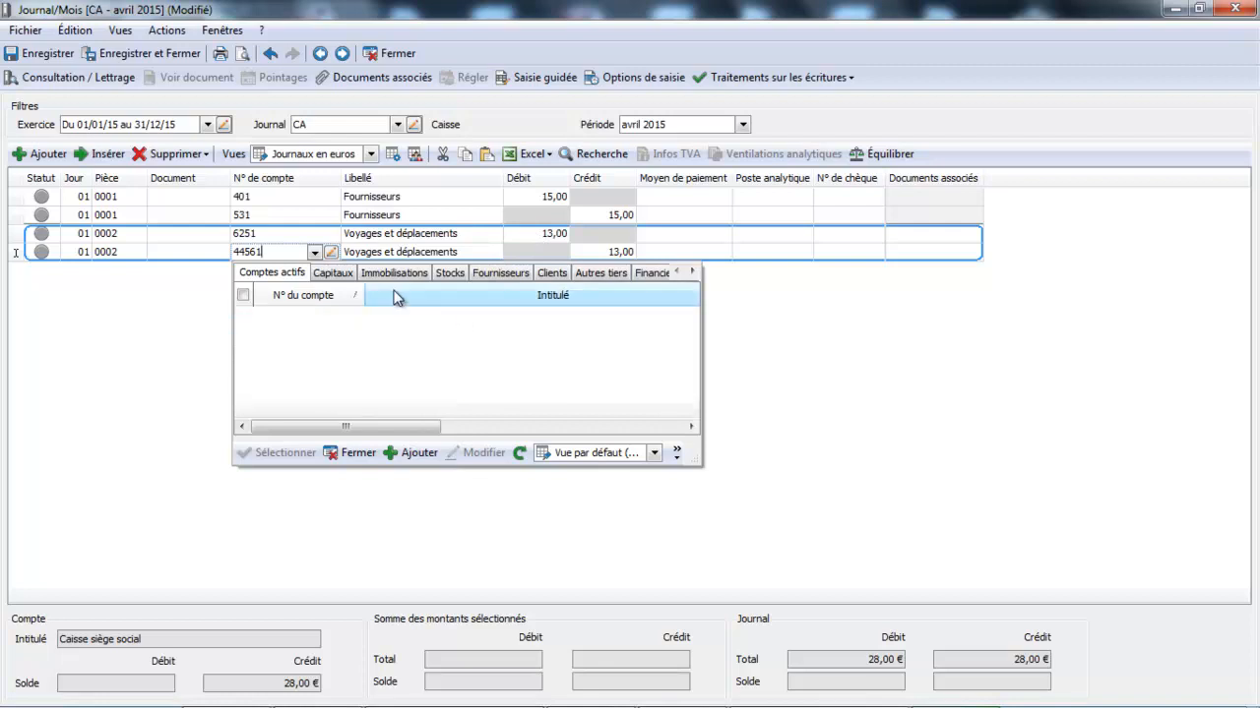
key(BackSpace)
text(61)
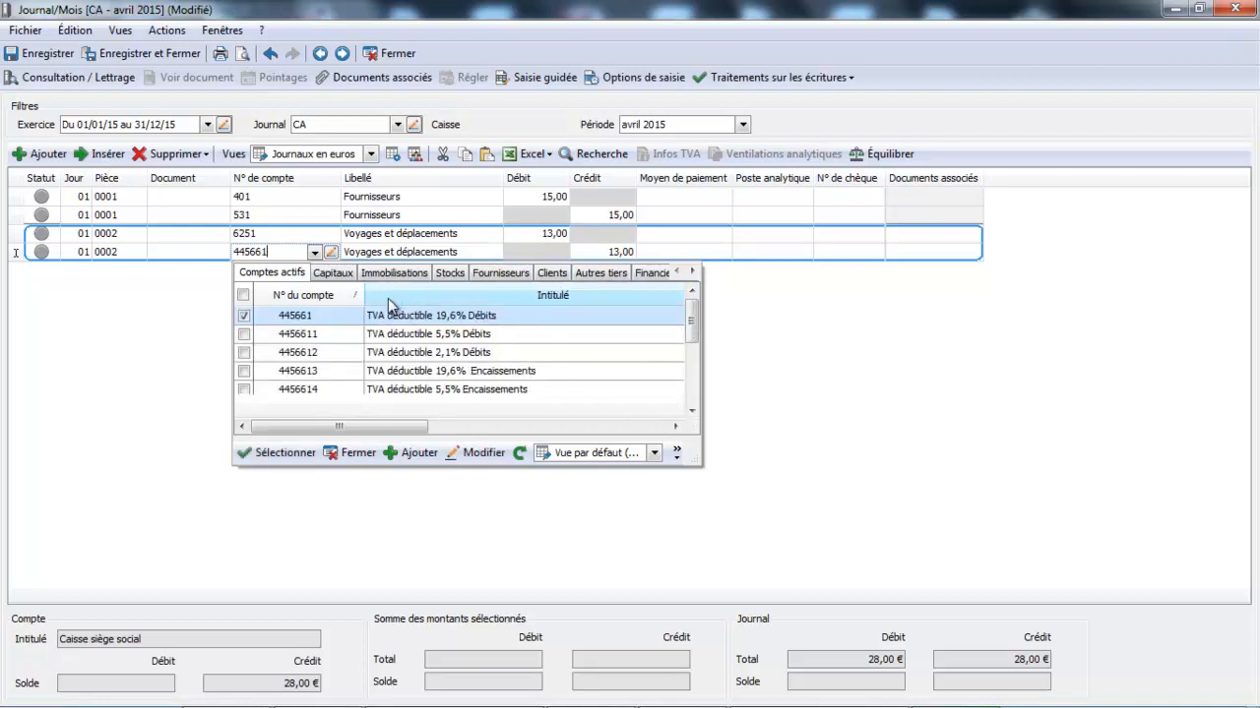
double_click(400, 319)
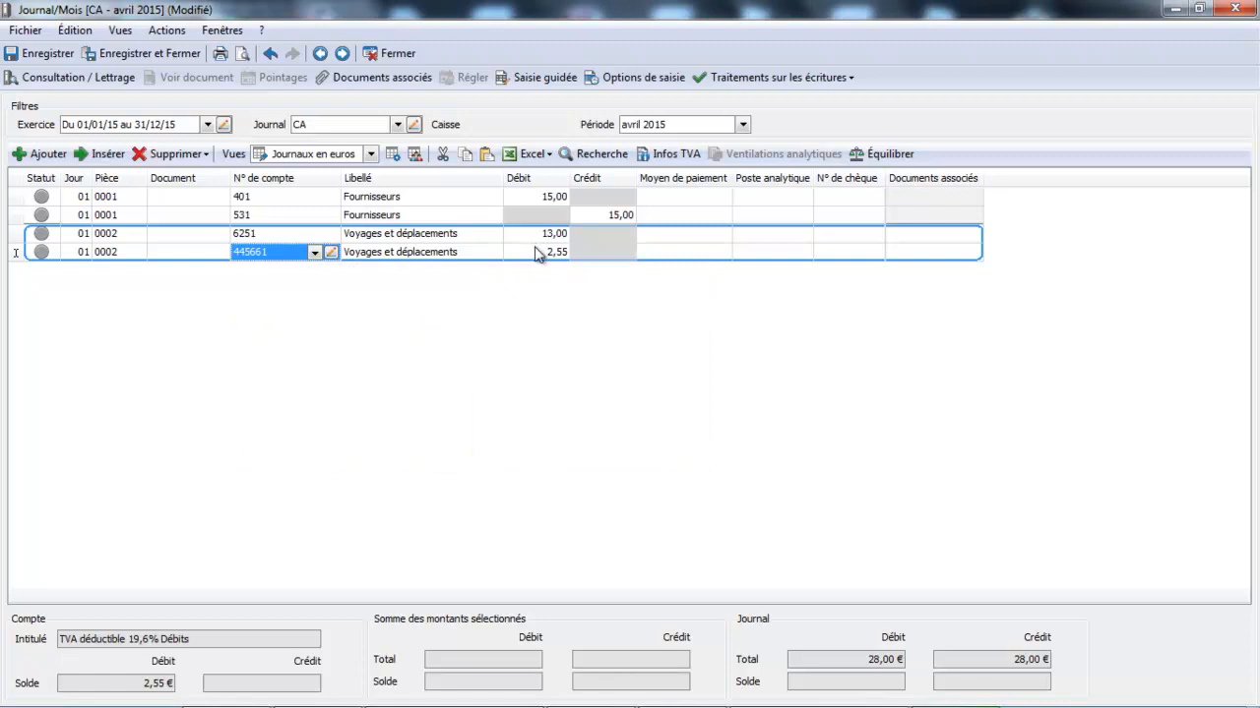
Accept the calculated VAT debit and generate piece 0002's balancing credit line on cash account 531
key(Tab)
key(Tab)
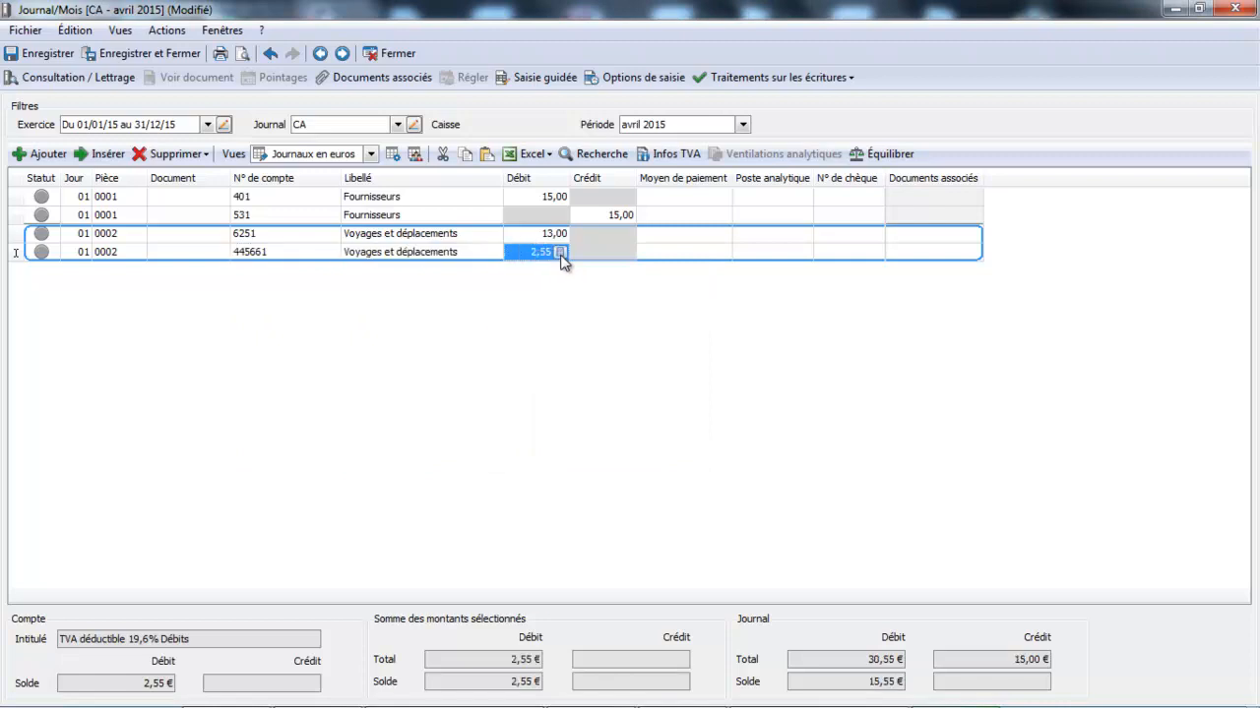
key(Tab)
key(Tab)
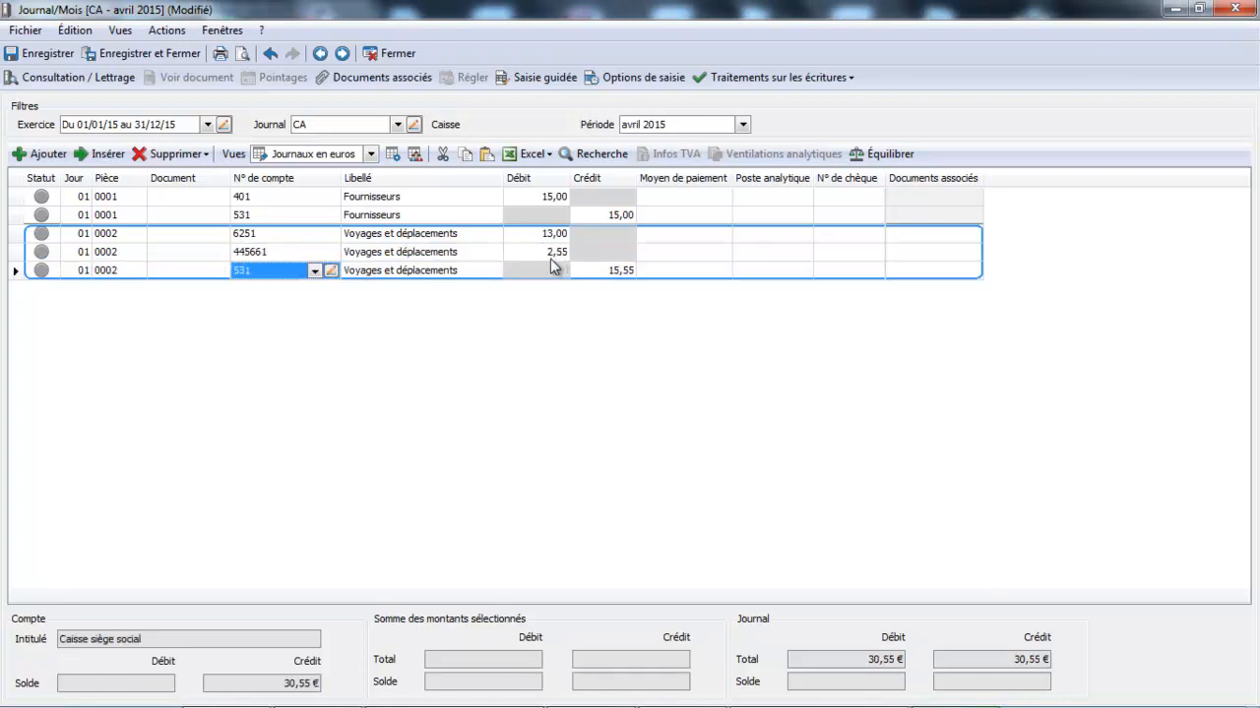
key(Tab)
key(Tab)
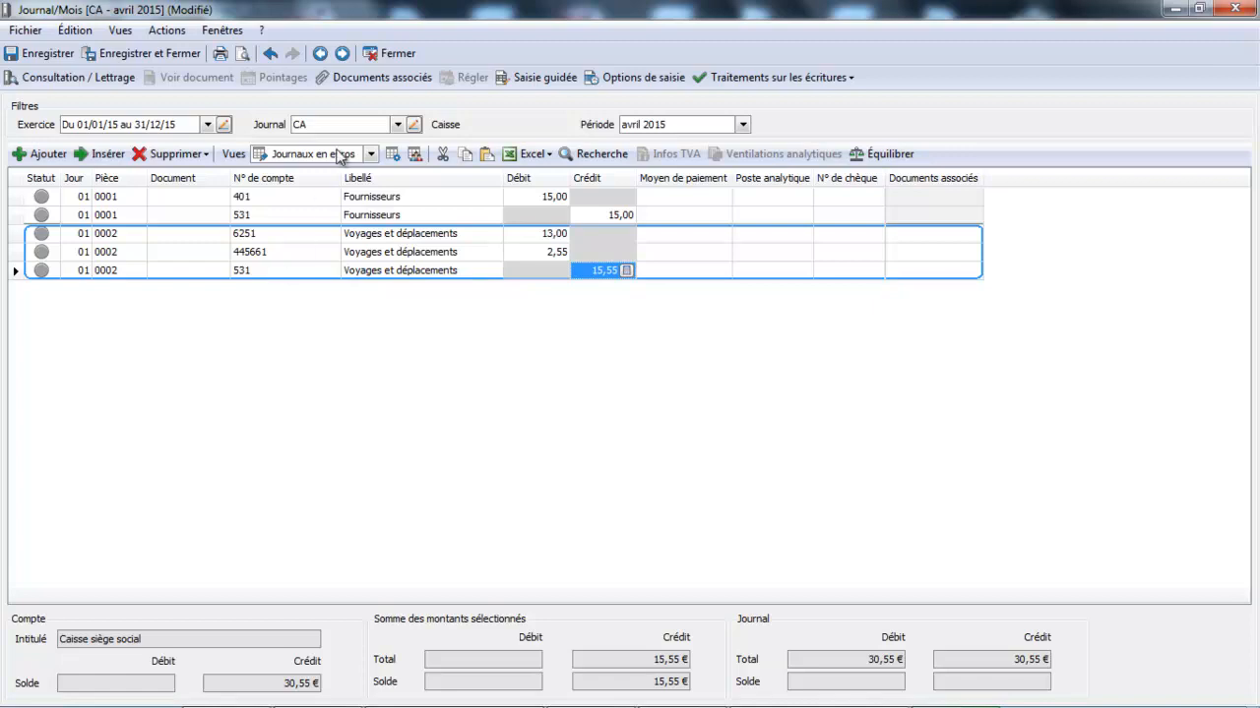
Switch the entry window from the CA journal to BP, Banque principale, saving the cash journal's changes
click(398, 125)
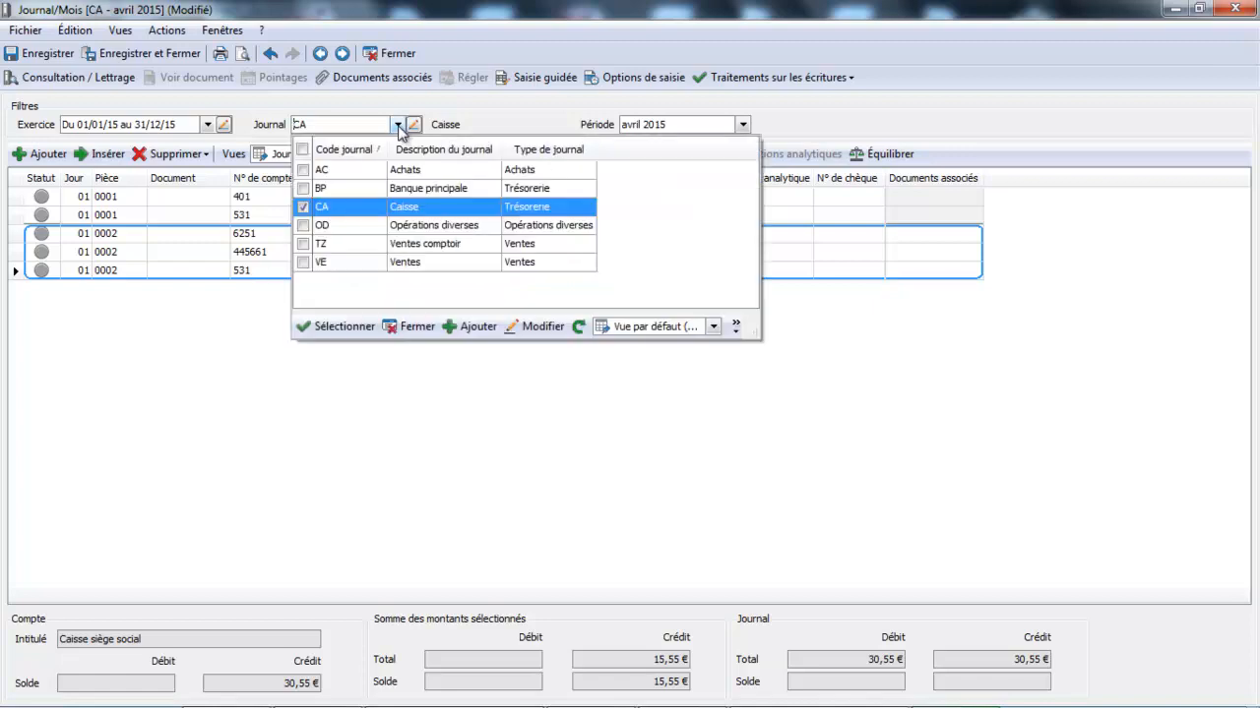
click(367, 194)
click(367, 194)
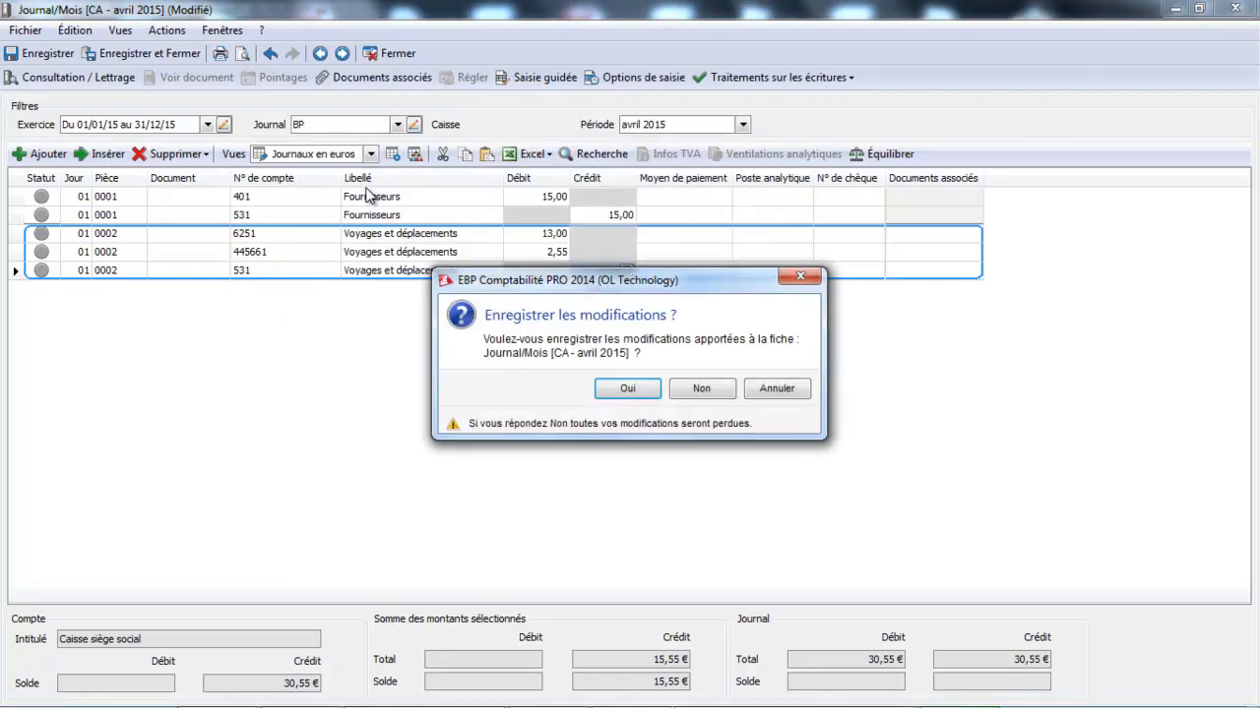
click(620, 384)
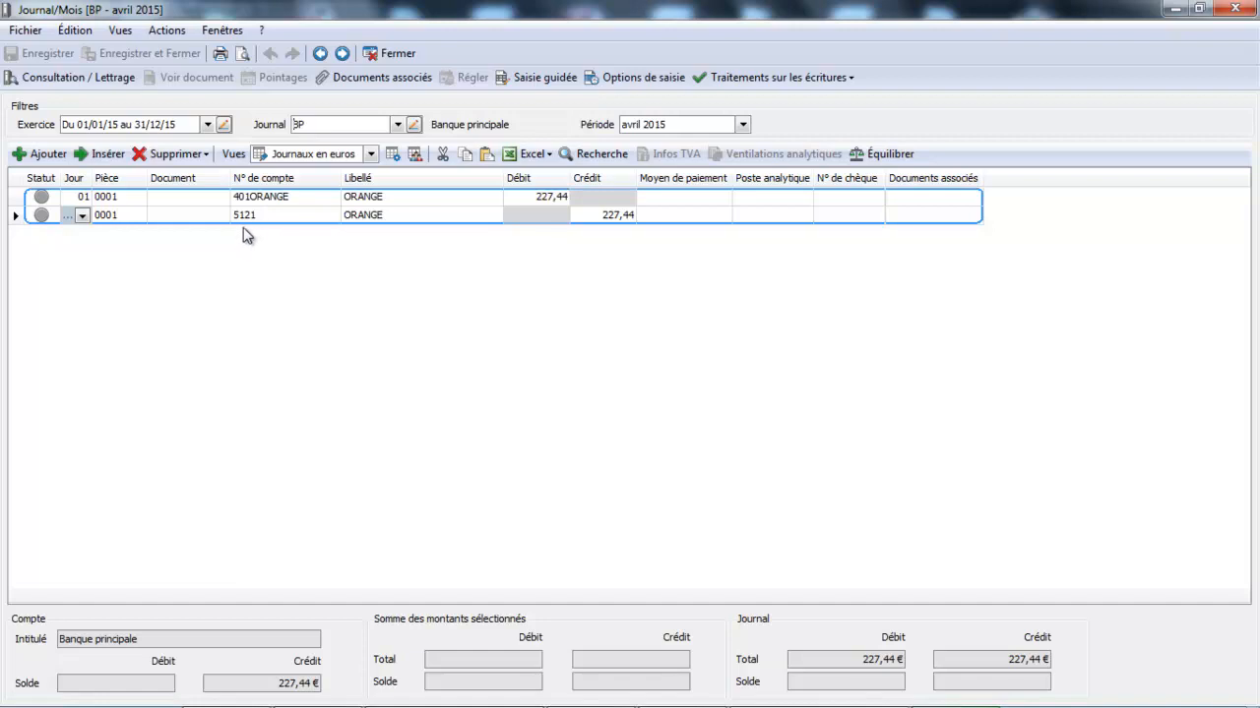
Add piece 0002 for day 01 on account 6251 with a debit of 13,00 and its balancing credit line on 5121
click(22, 158)
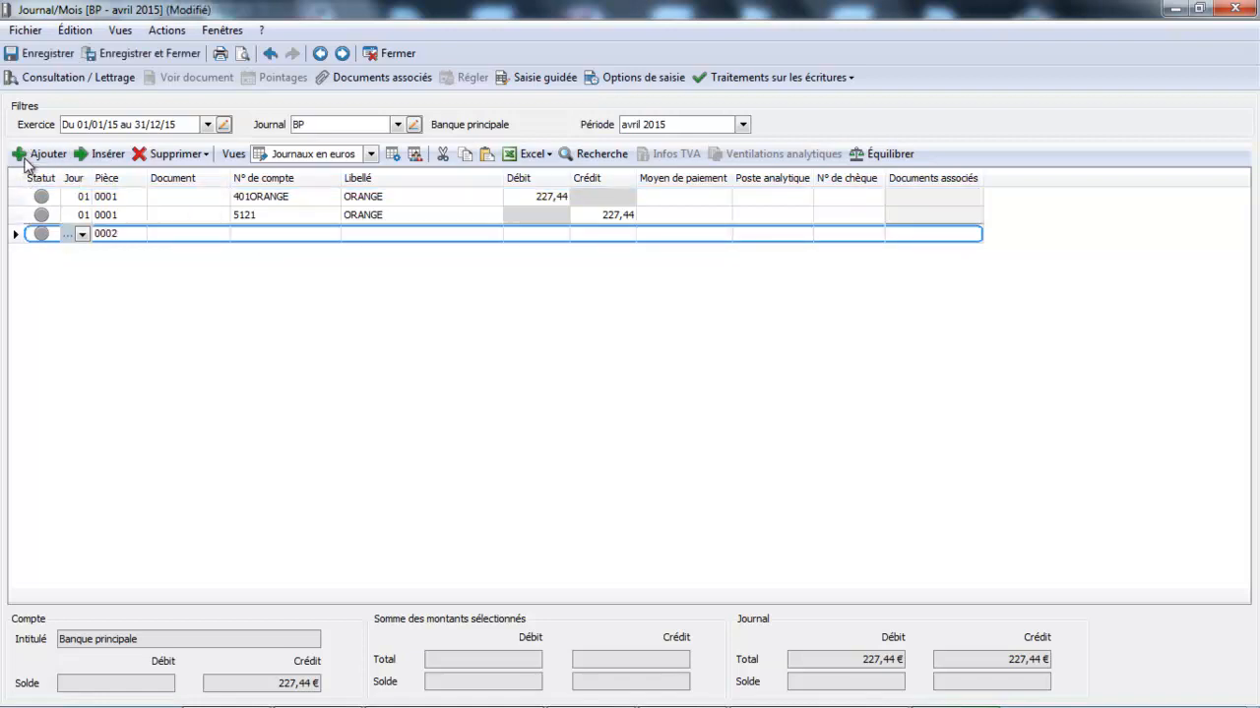
click(263, 237)
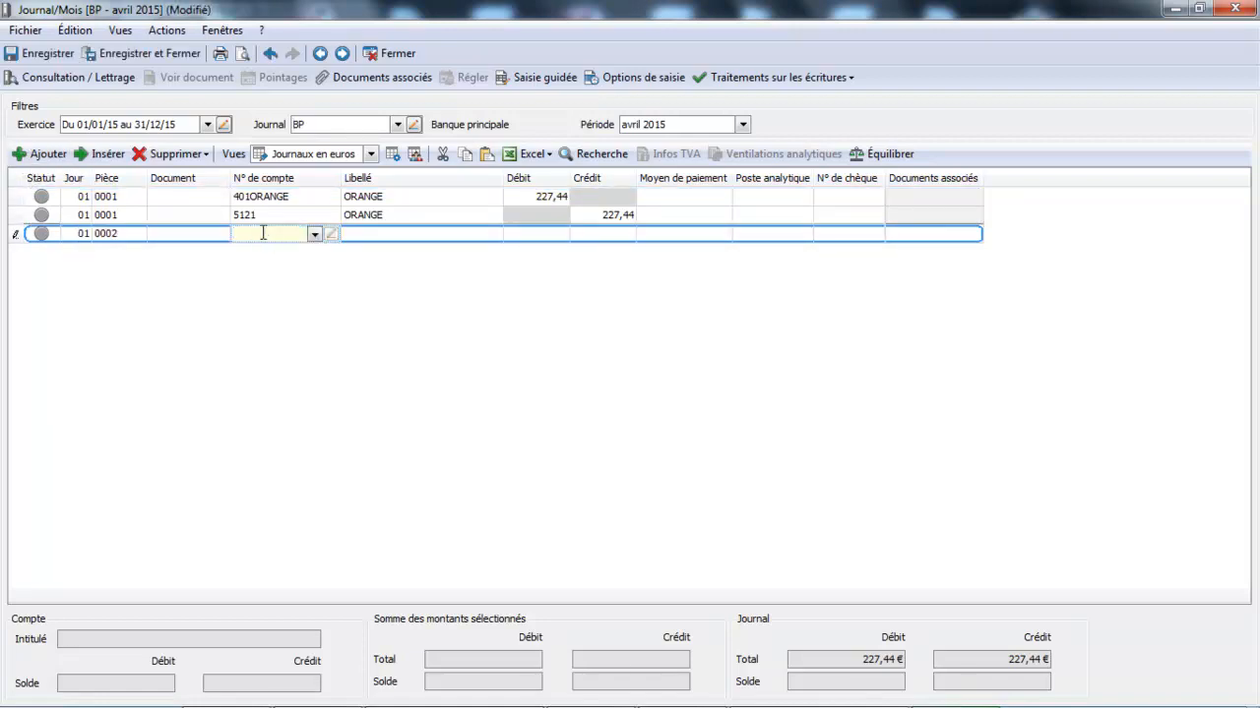
text(625)
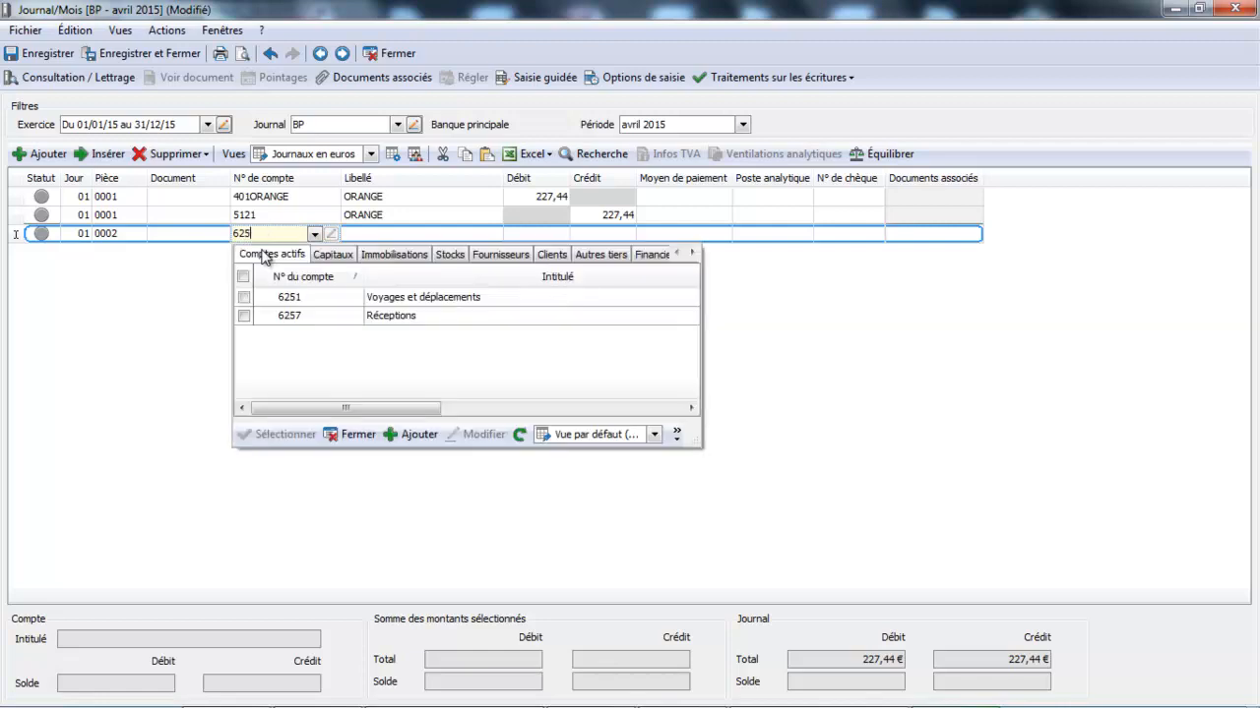
double_click(279, 299)
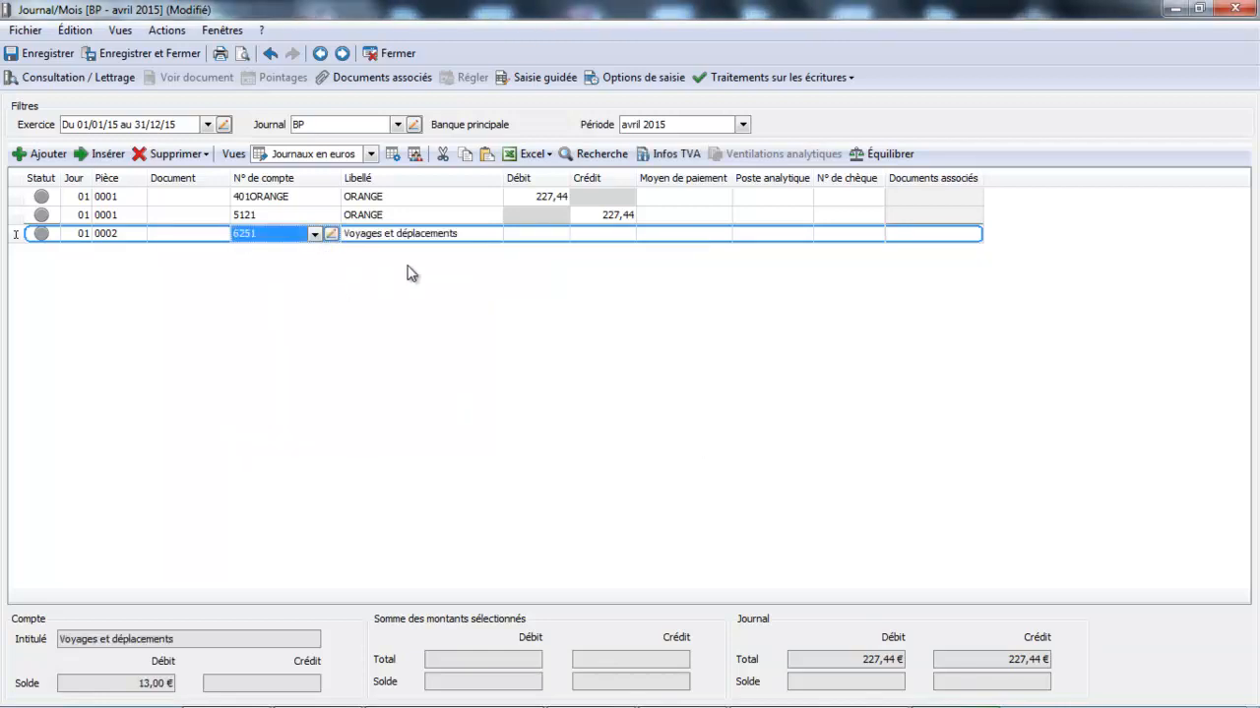
click(535, 239)
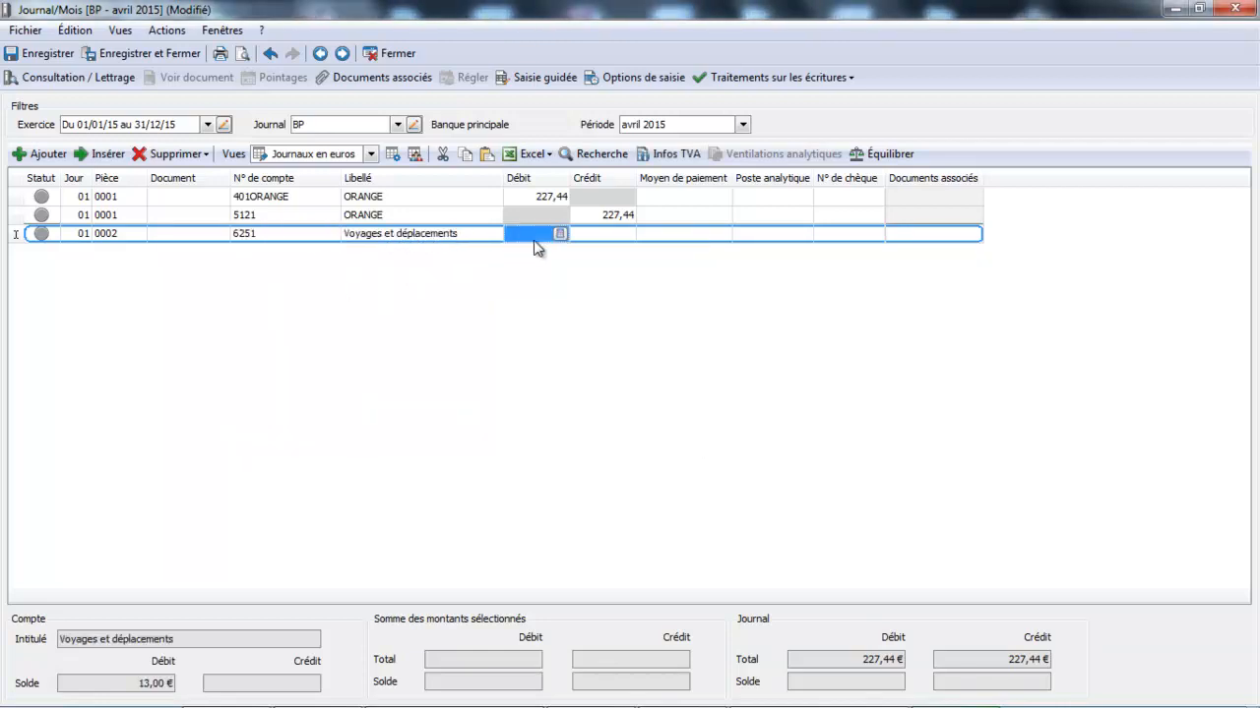
text(13)
key(Tab)
key(Tab)
key(Tab)
key(Tab)
key(Tab)
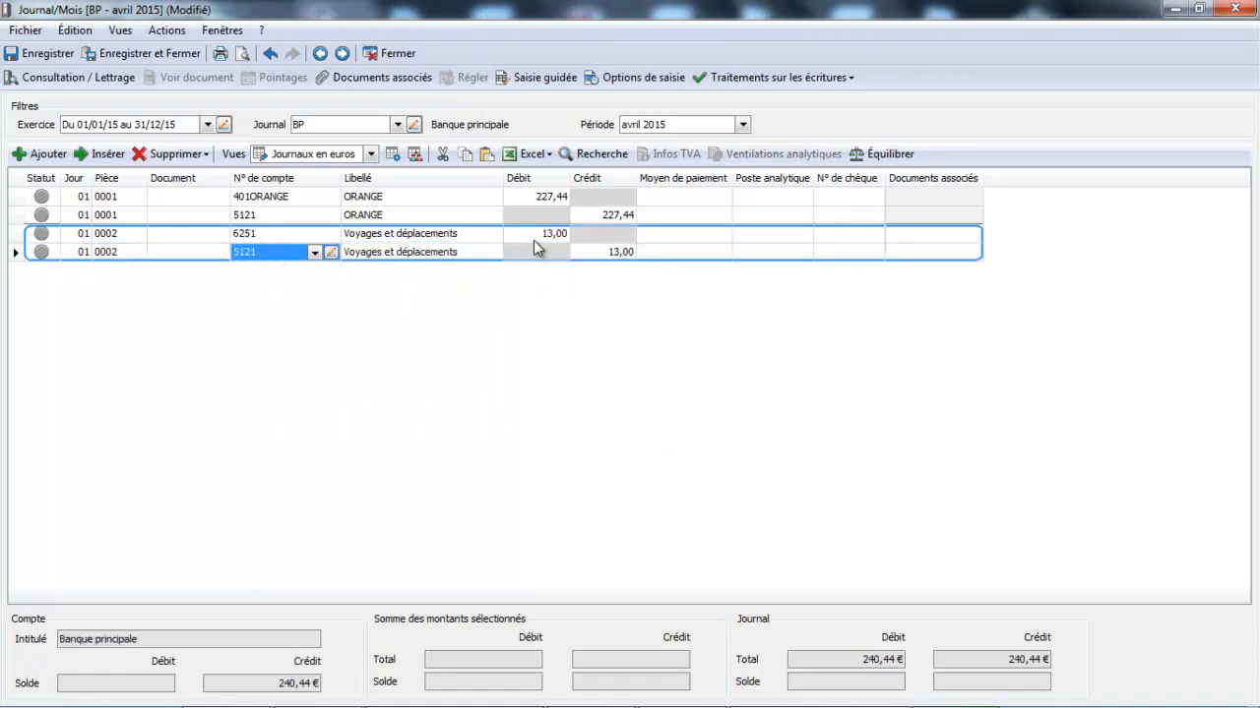
Change the account of the bank journal's second 0002 line to 445661, TVA déductible 19,6% Débits
text(44566)
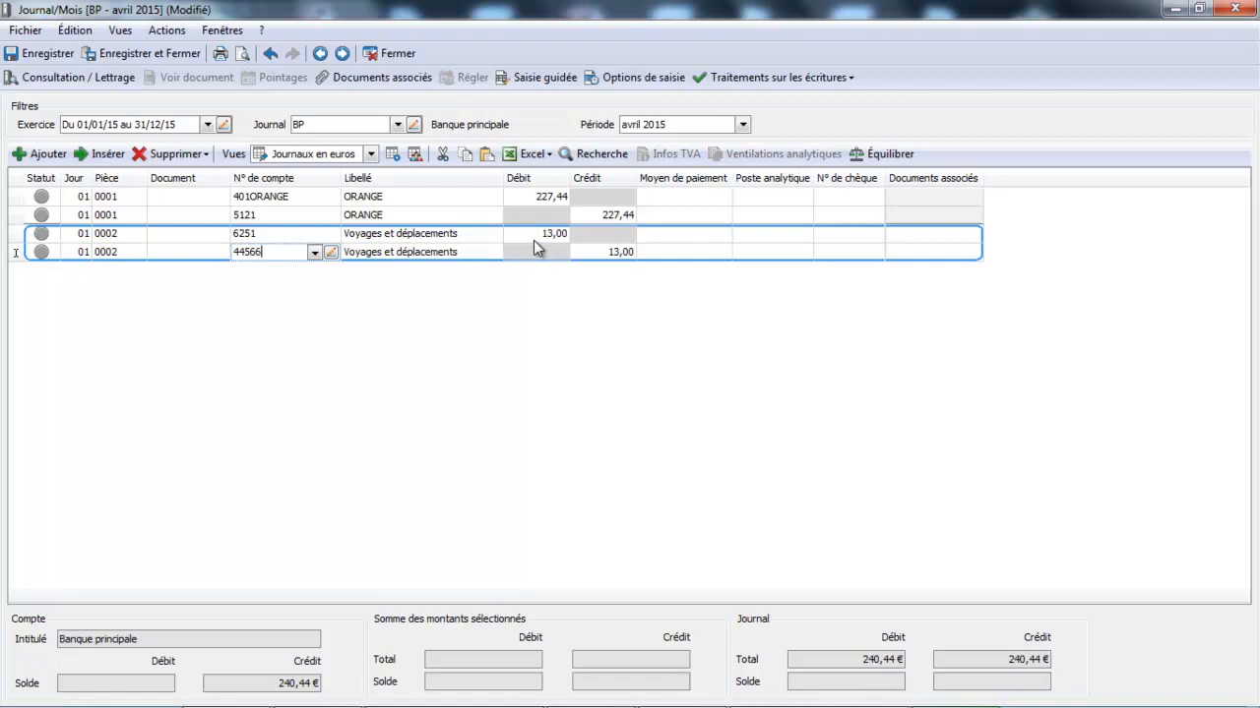
text(1)
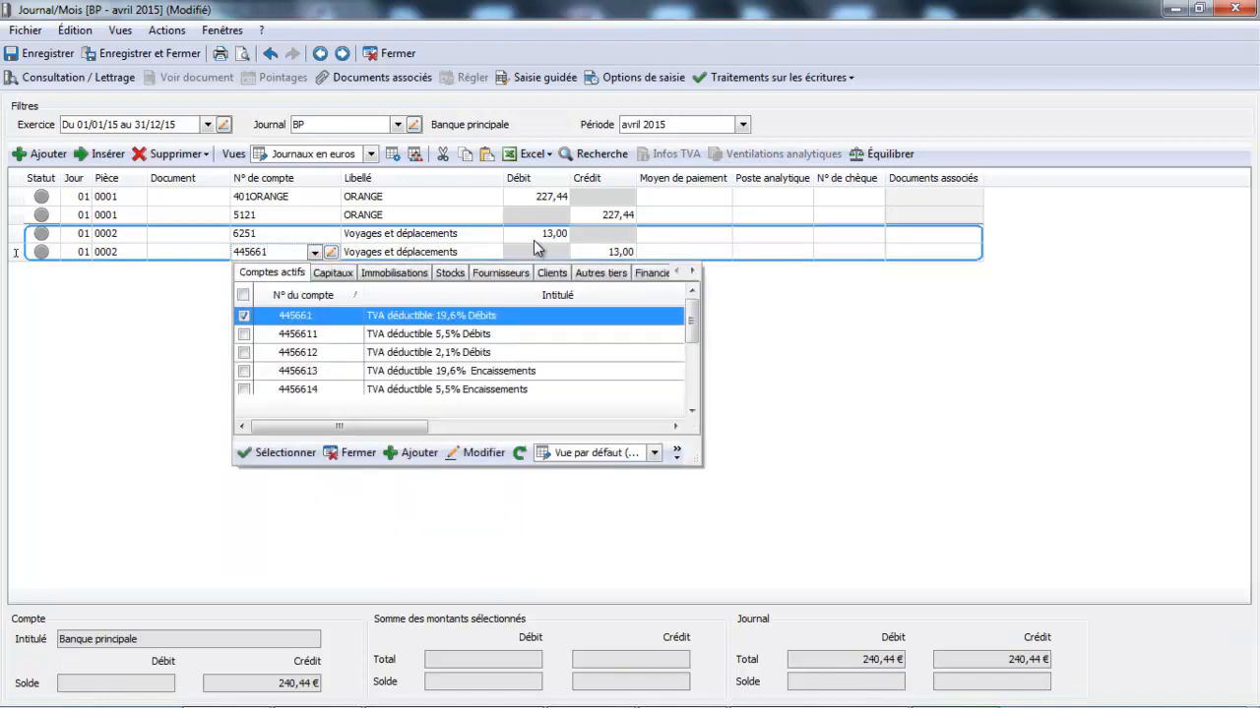
double_click(498, 317)
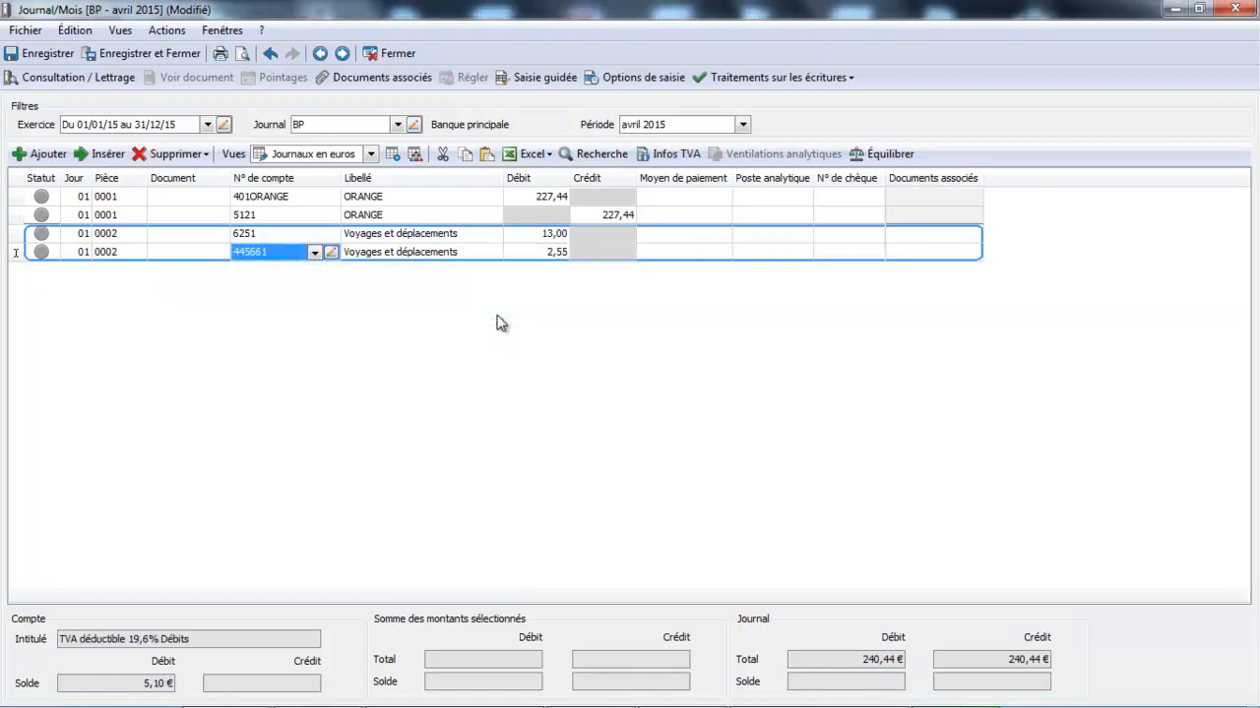
Generate the balancing credit line on bank account 5121 for piece 0002, and save and close the BP journal
key(Return)
key(Return)
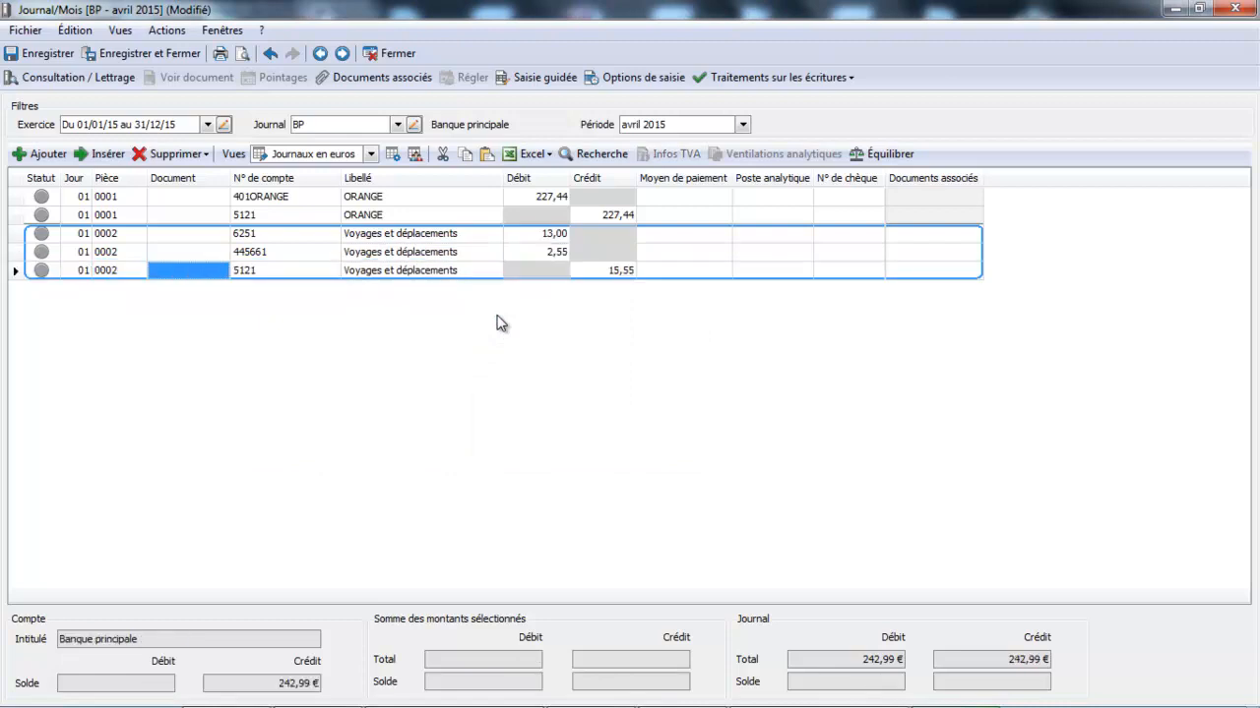
key(Return)
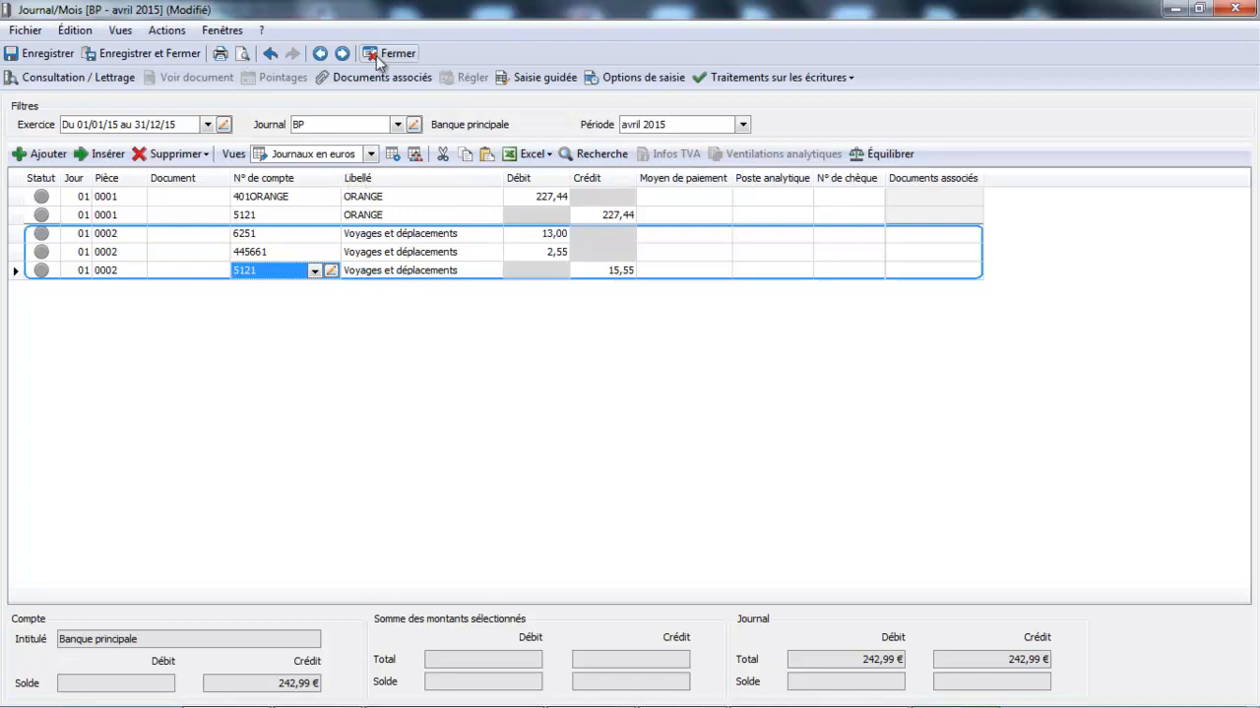
click(146, 54)
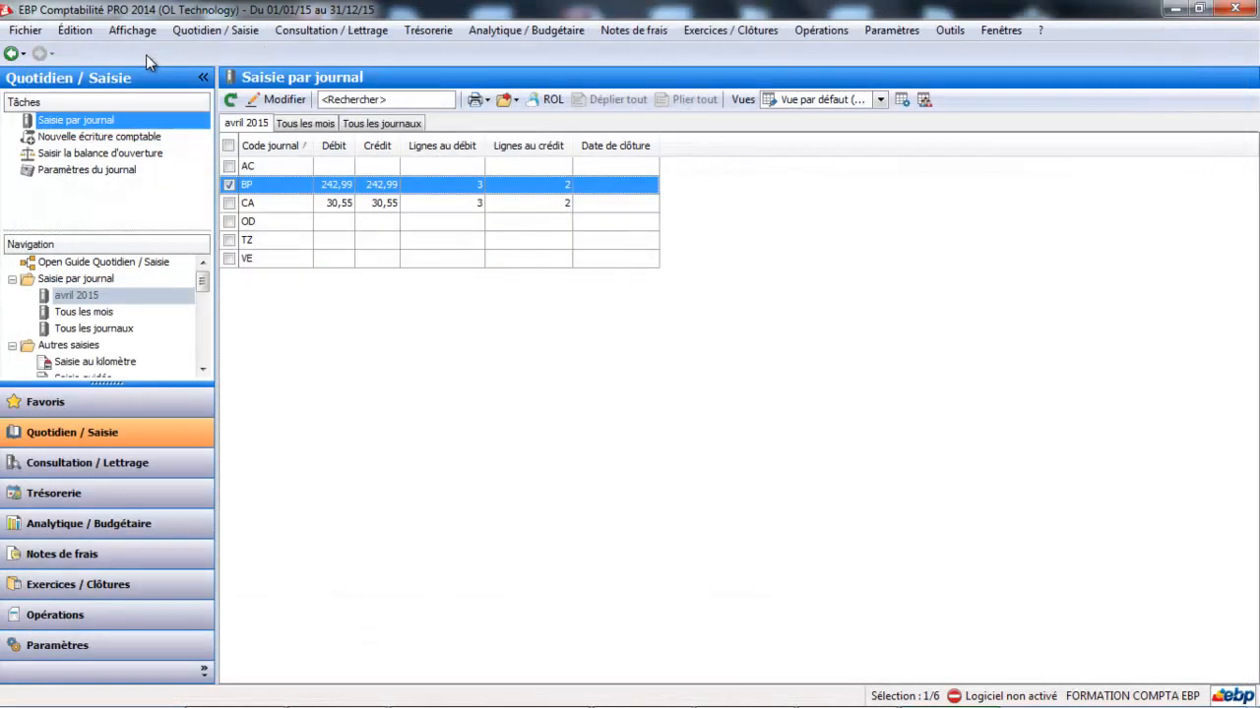
Add a new journal with code CB and type Trésorerie to the accounting journal settings
click(74, 649)
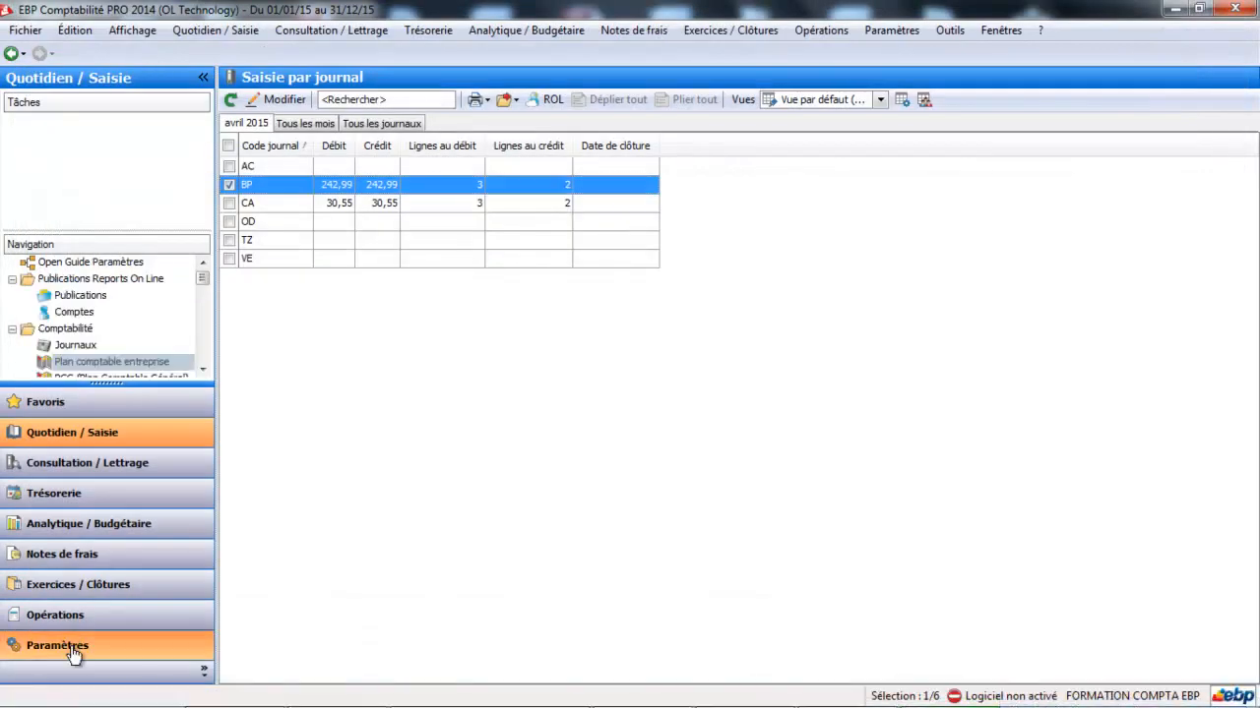
click(87, 349)
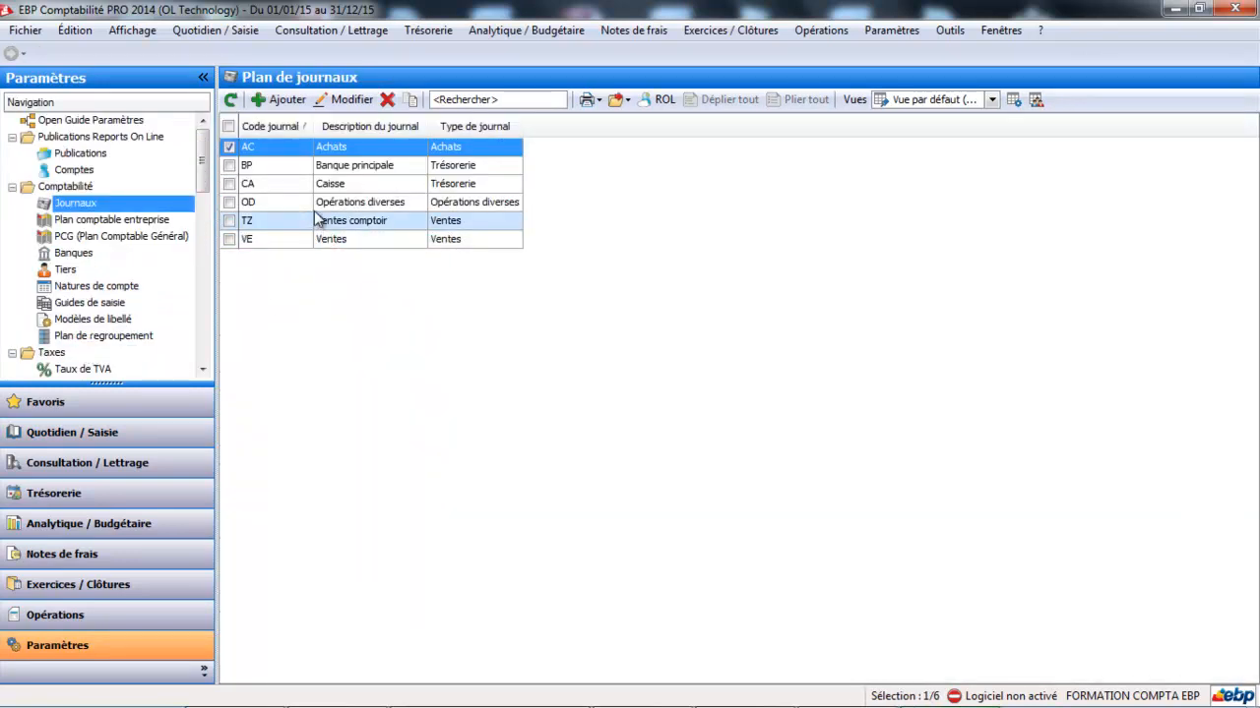
click(282, 99)
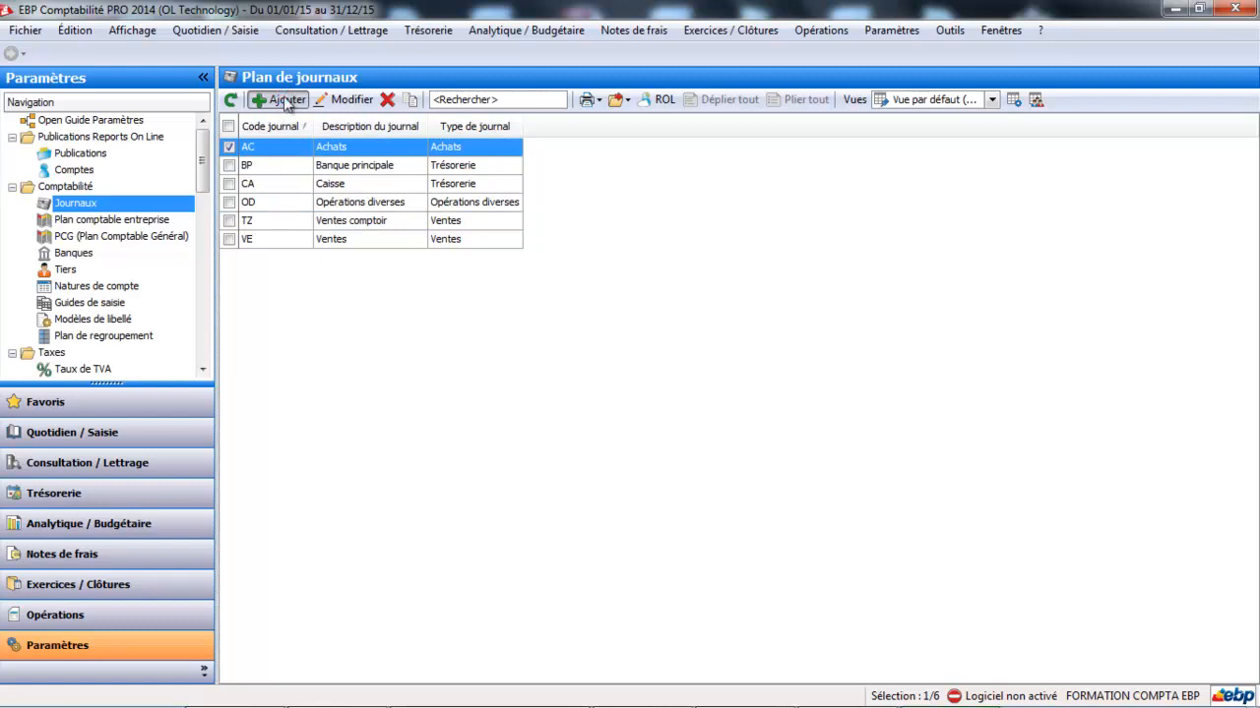
text(CB)
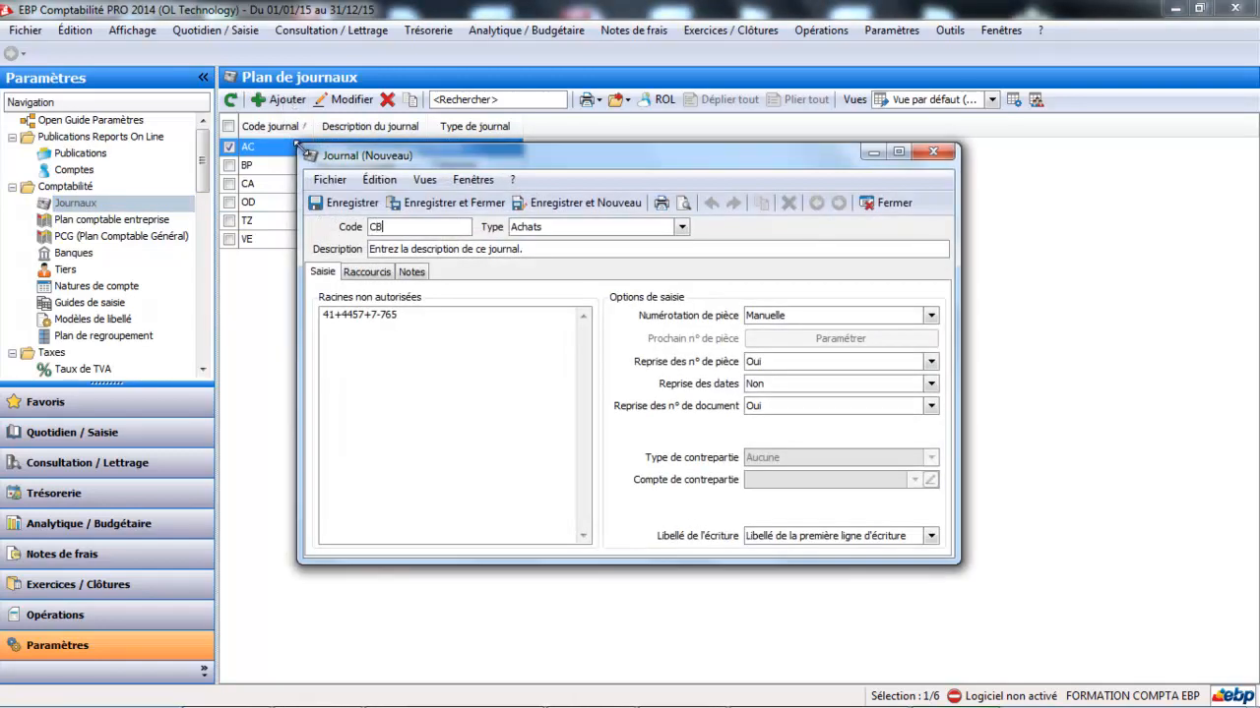
key(Tab)
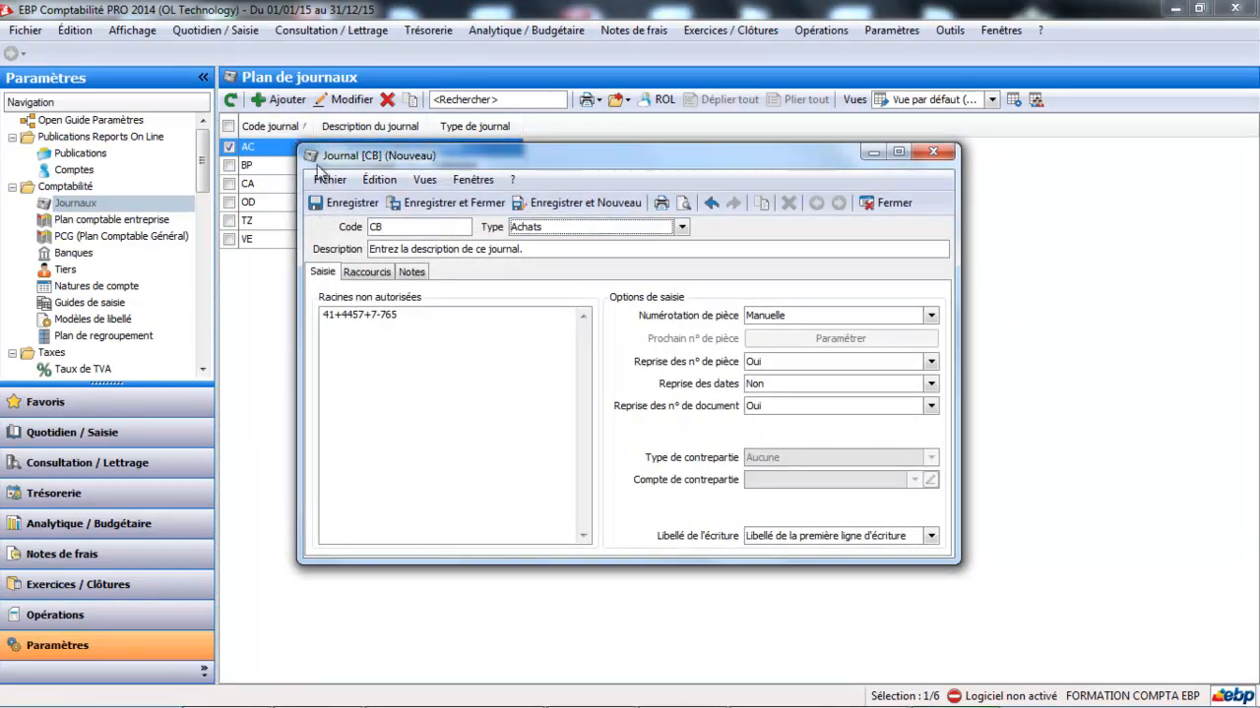
click(683, 225)
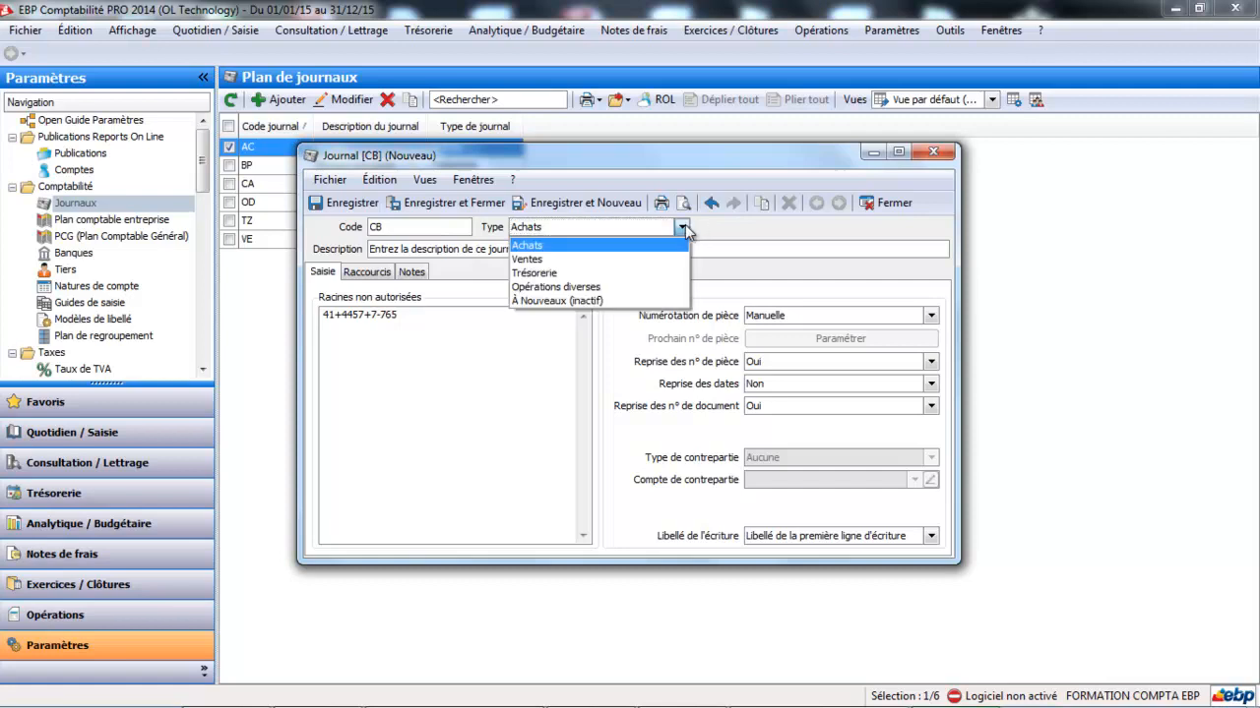
click(630, 273)
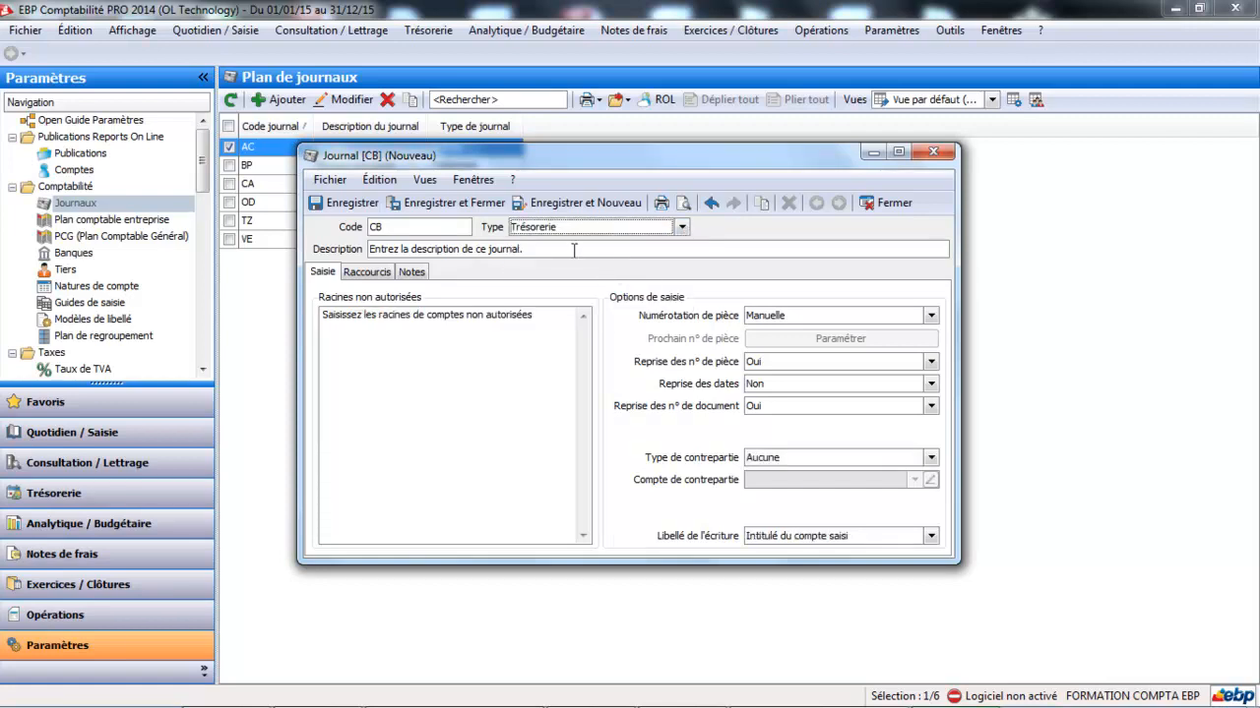
Describe the CB journal as CARTE BLEUE and set its contrepartie type to Ligne à ligne
click(570, 250)
text(CA)
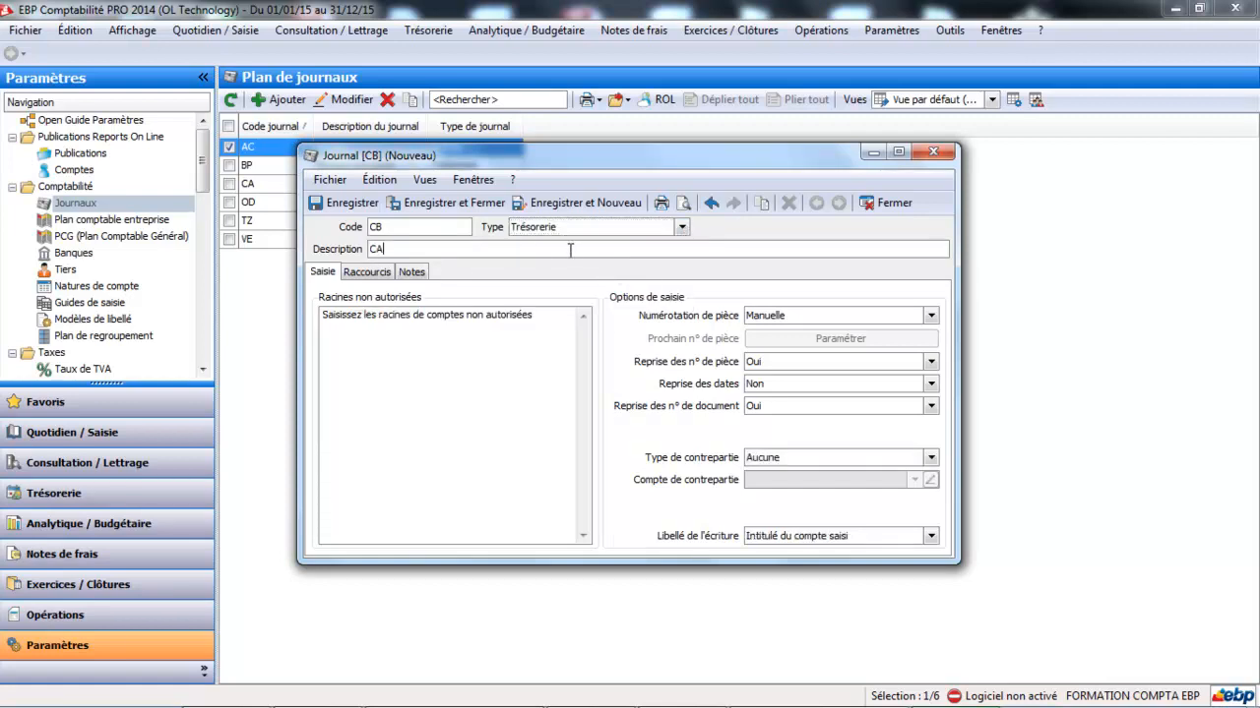
text(RTE BLEUE)
click(930, 459)
click(883, 489)
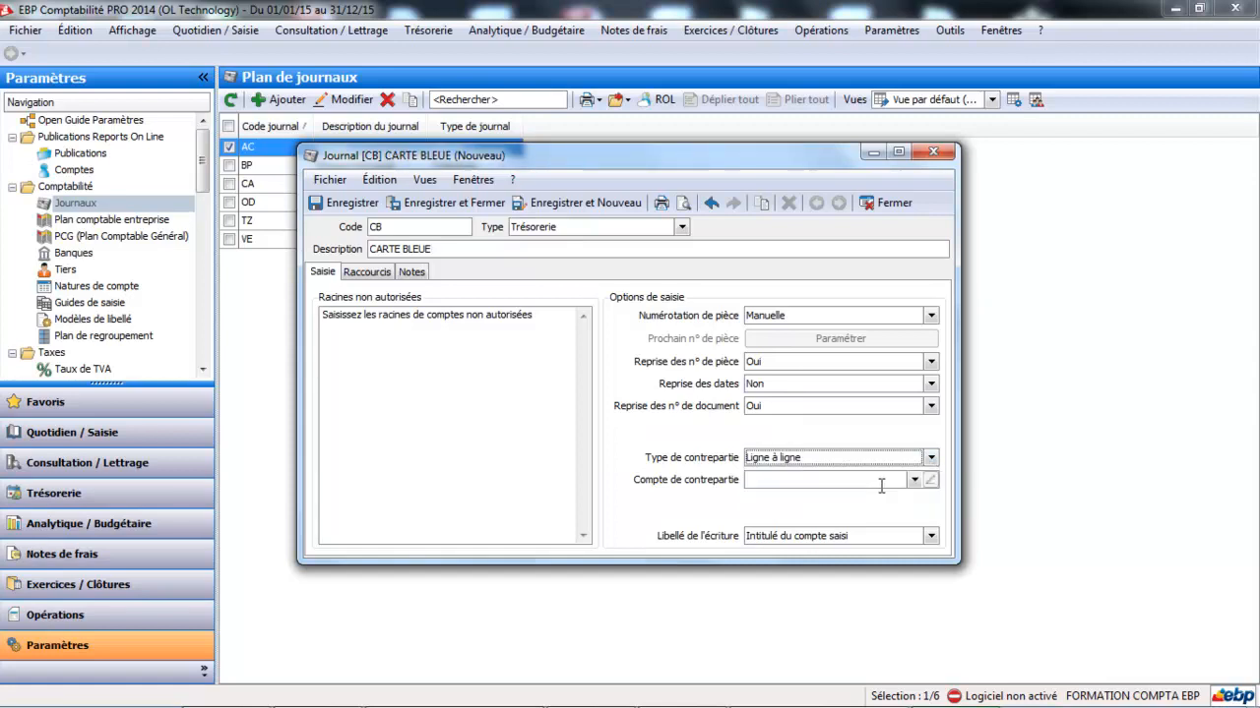
Create account 5122 titled CARTE BLEUE as the contrepartie account, and save and close the CB journal
click(914, 480)
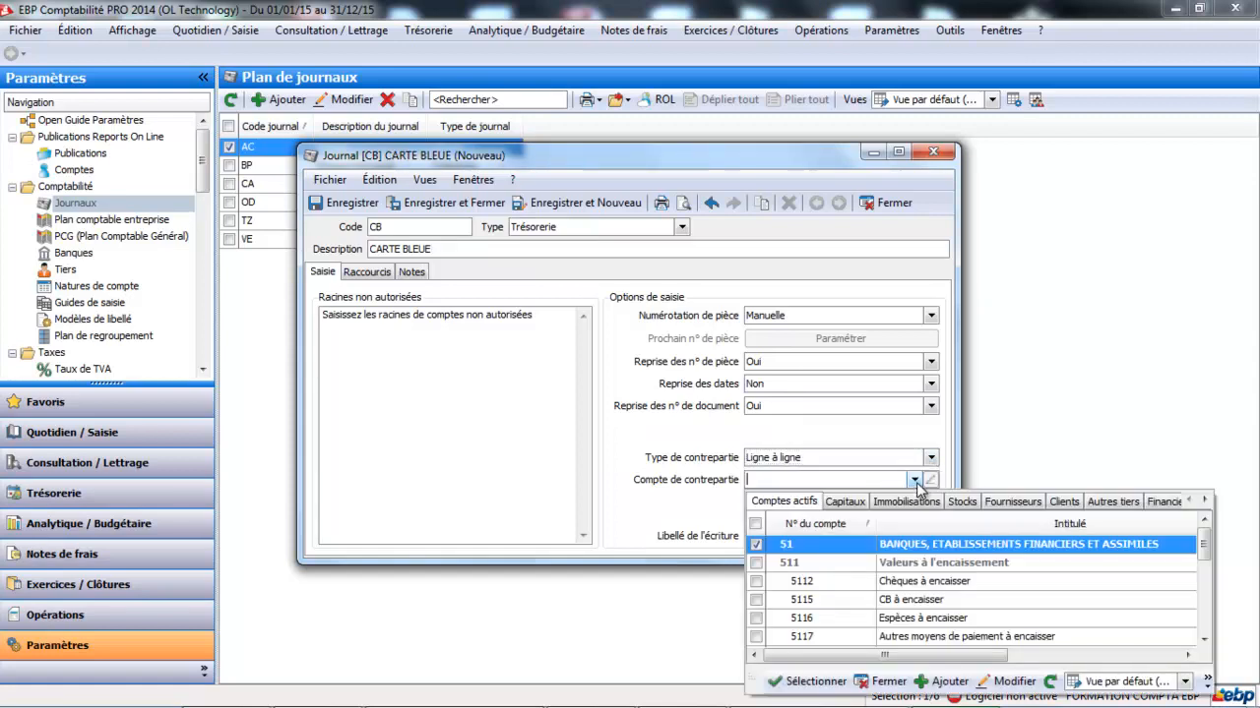
click(942, 686)
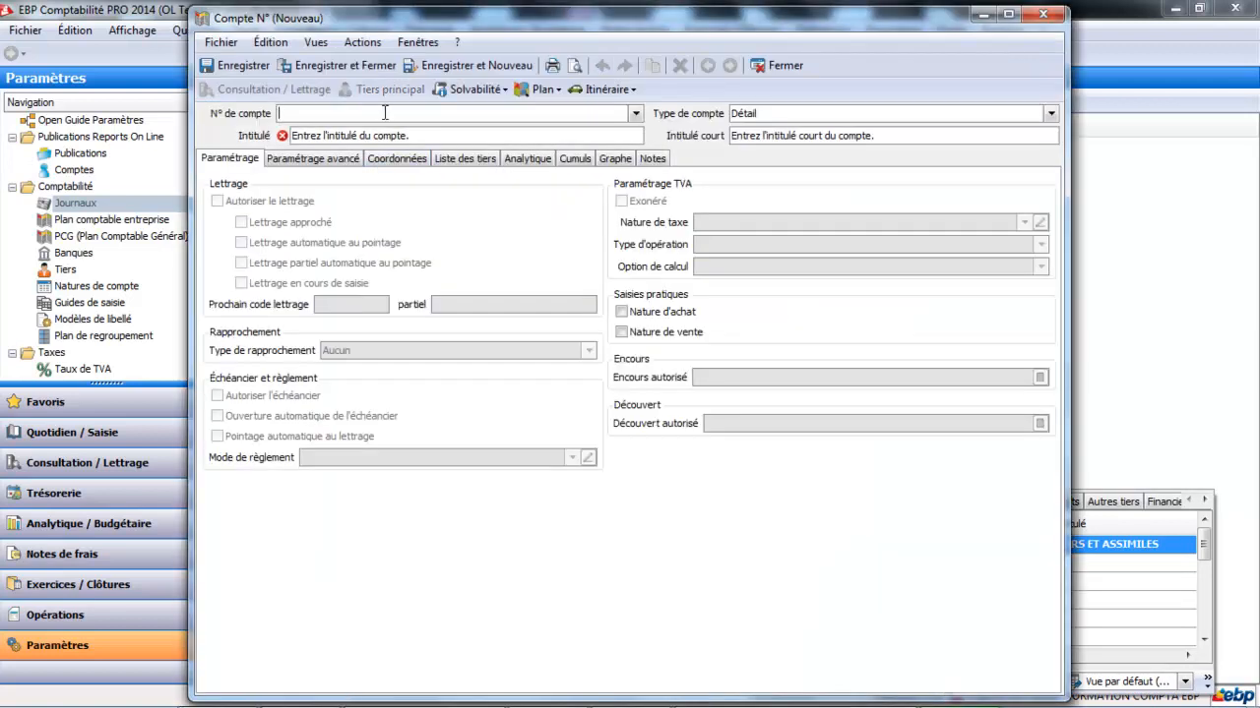
text(512)
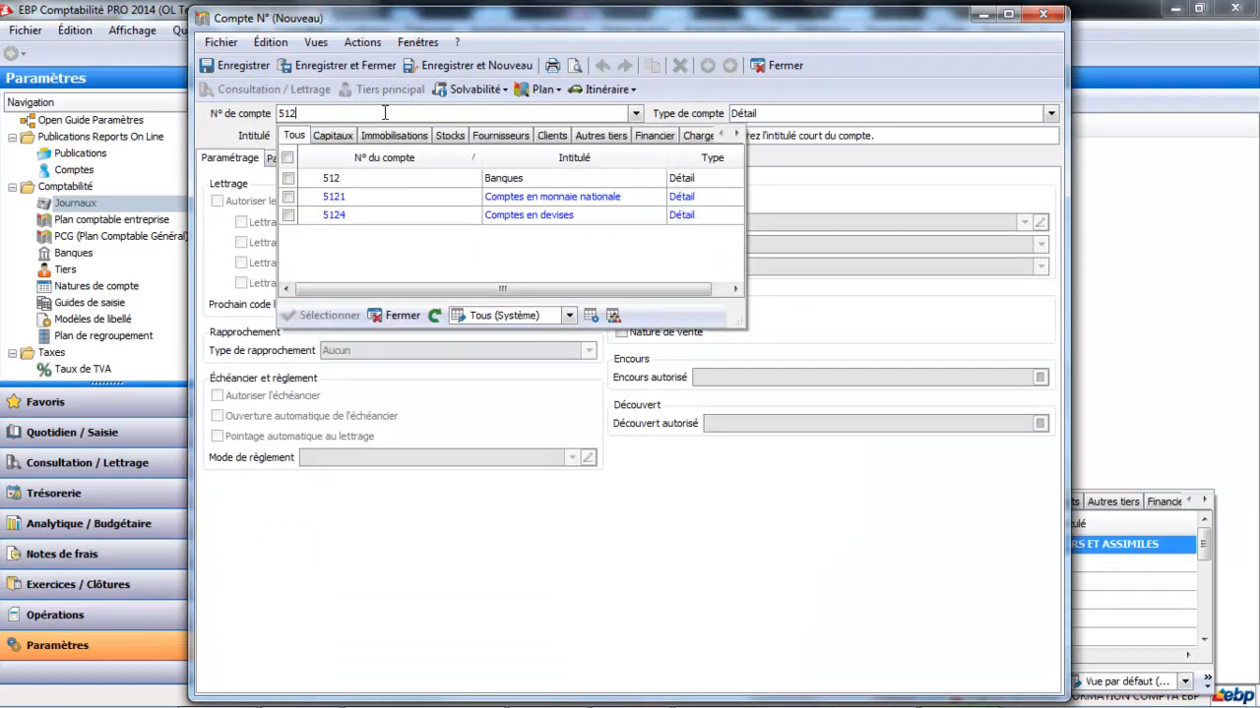
text(2)
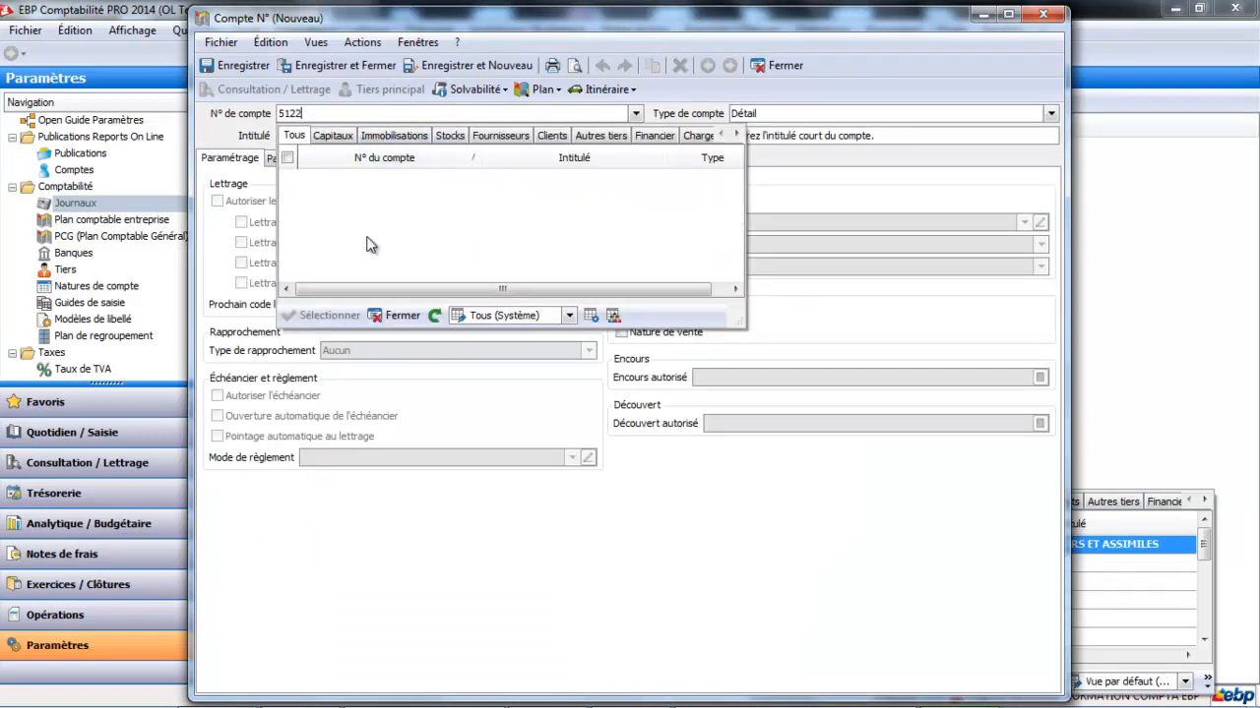
click(380, 135)
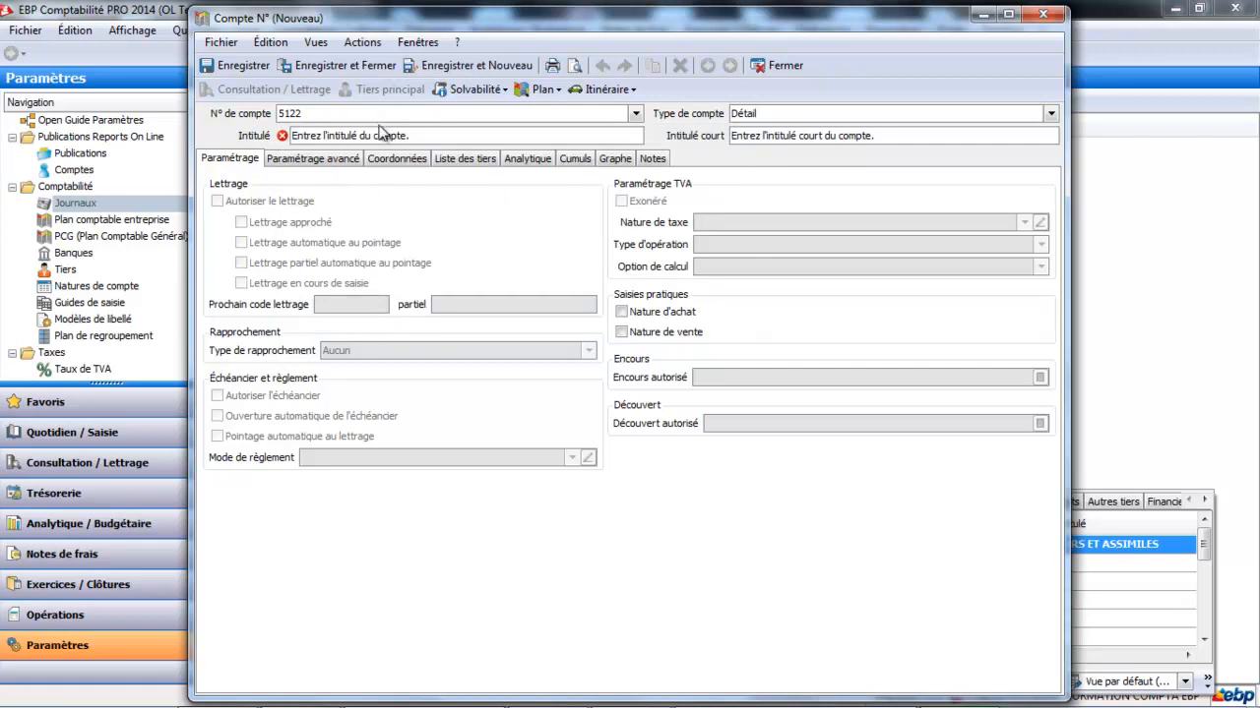
text(CA)
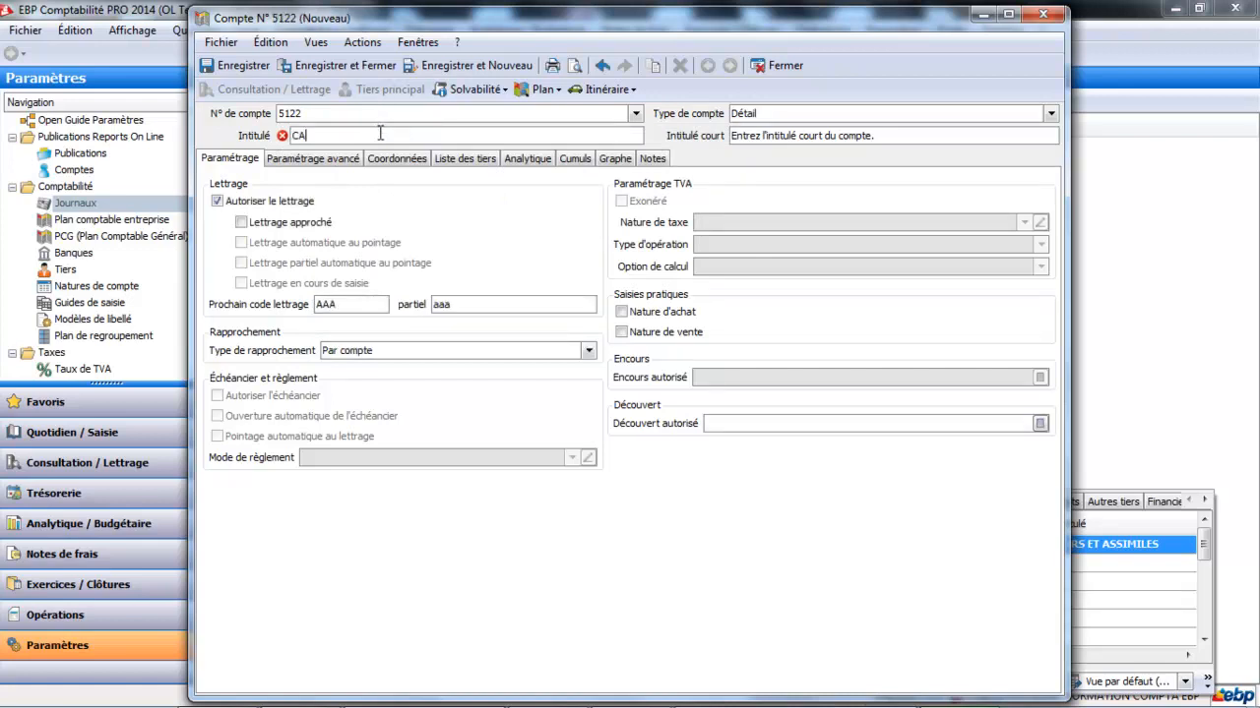
text(RTE BLEUE)
click(348, 67)
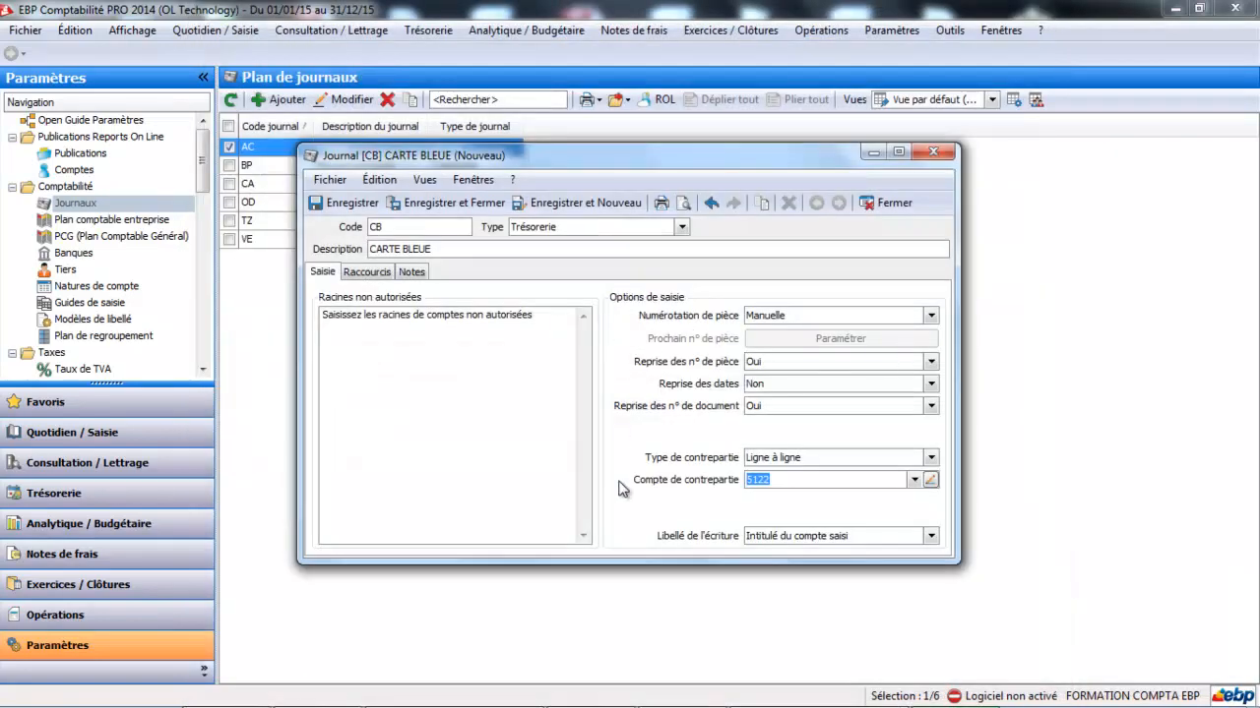
click(486, 210)
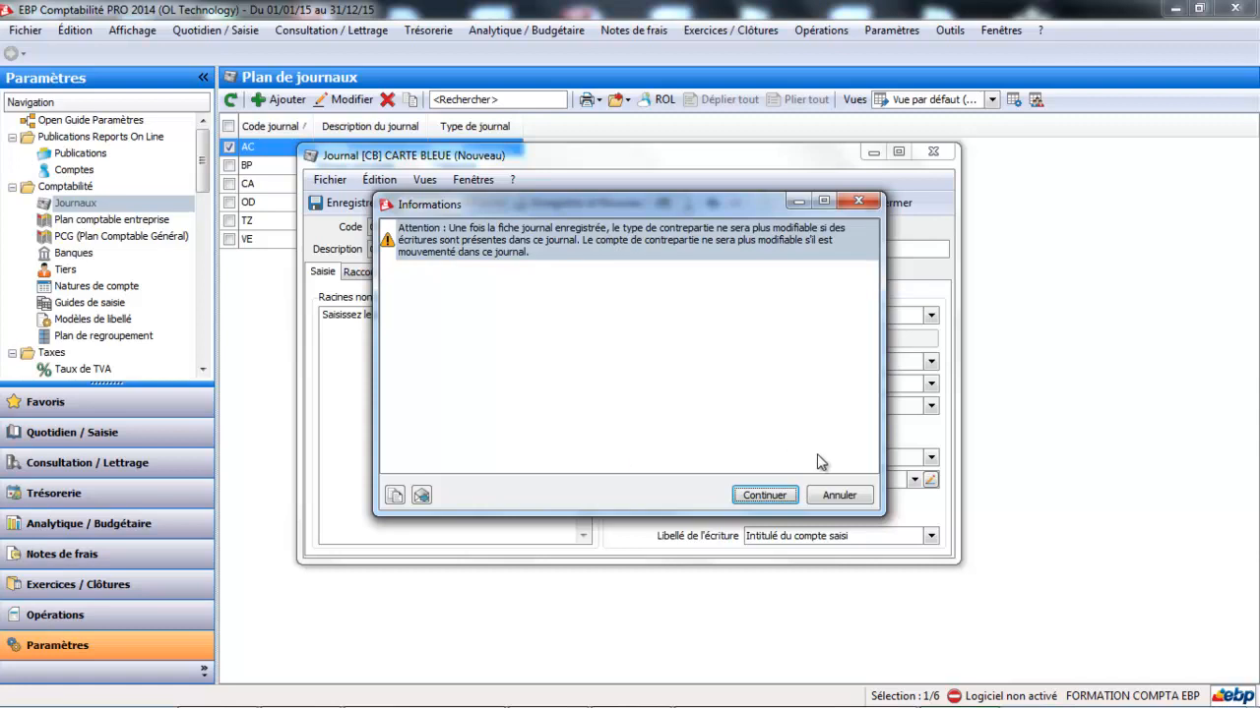
click(779, 495)
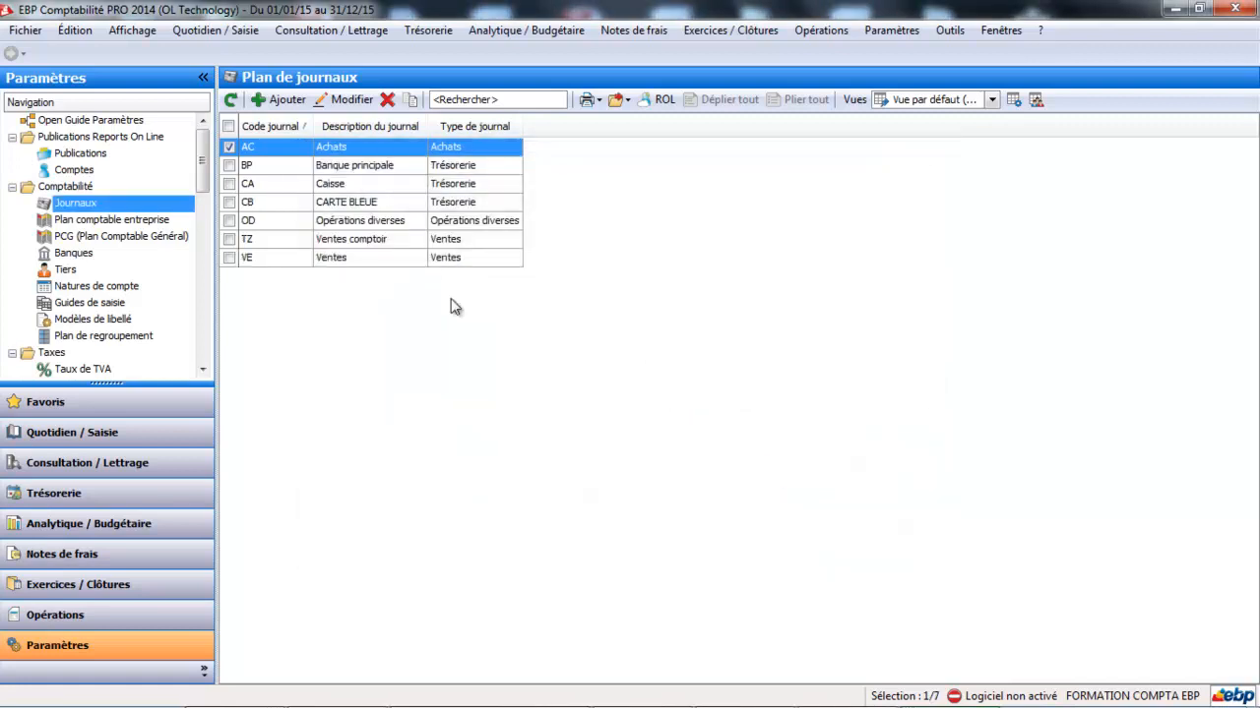
Open the April 2015 CB journal for entry from the daily journal entry list
click(158, 437)
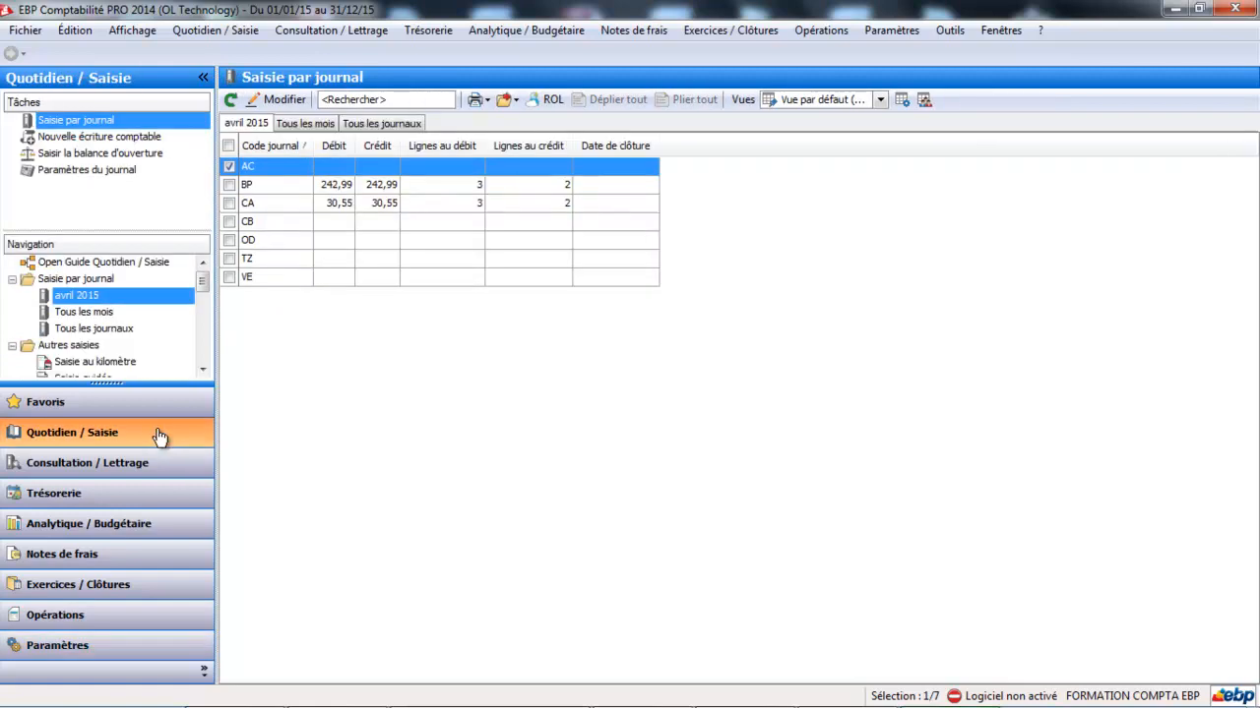
click(272, 194)
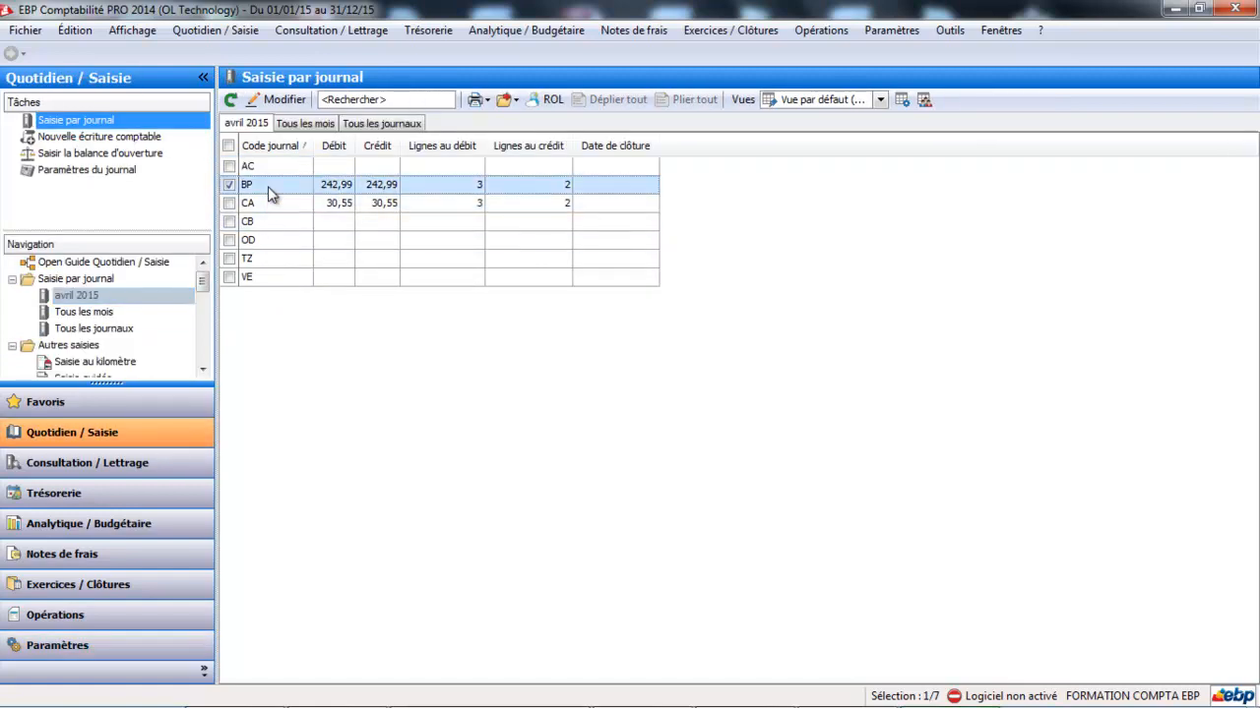
click(268, 220)
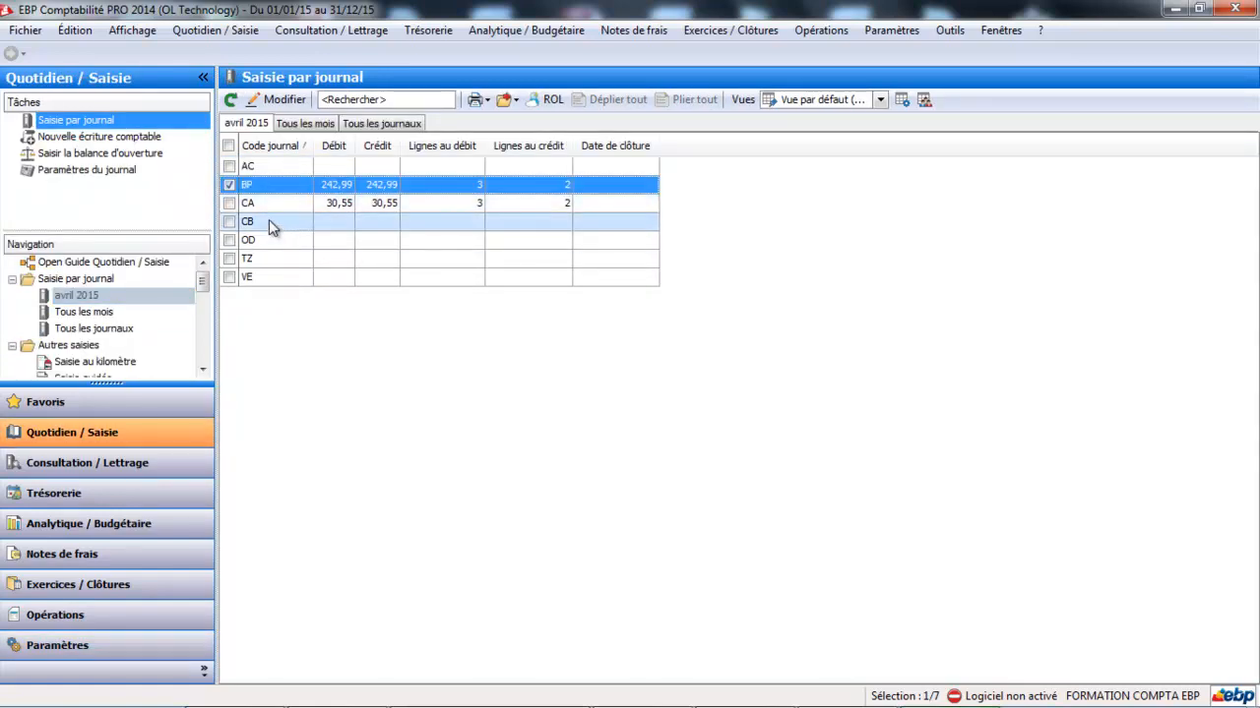
double_click(268, 221)
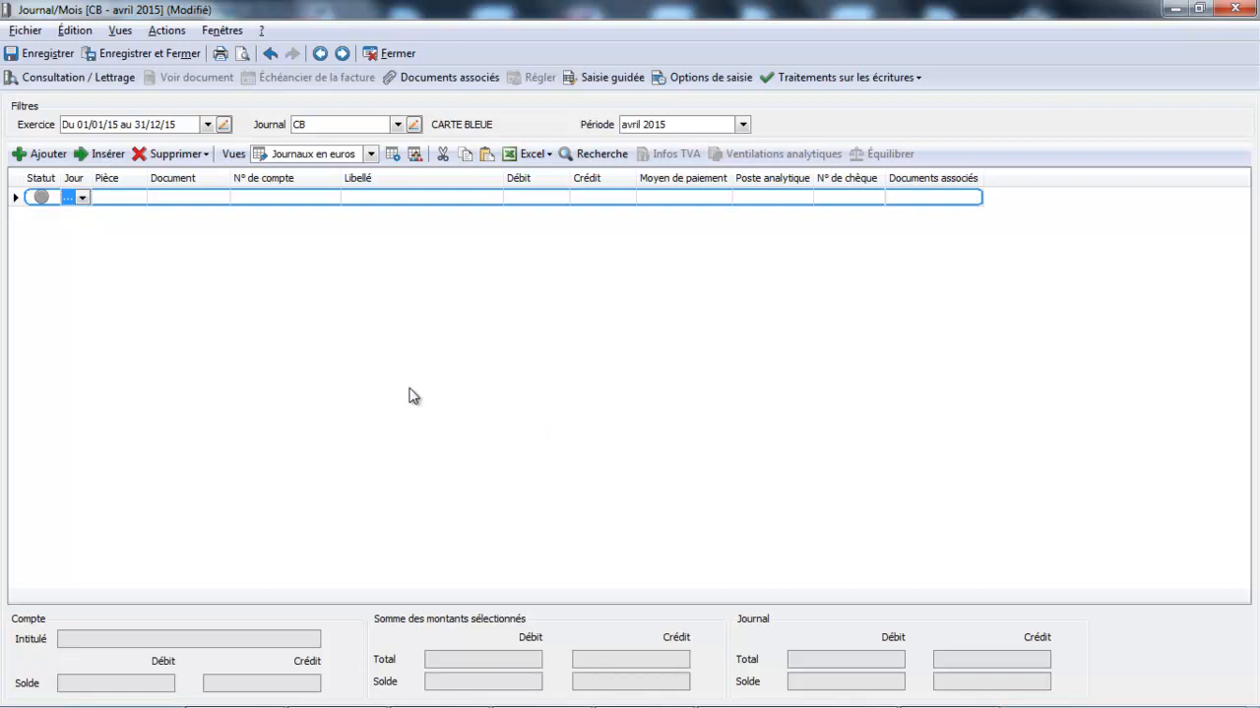
Enter a debit of 10,00 on account 6251 Voyages et déplacements for day 01 in the CB journal
click(295, 197)
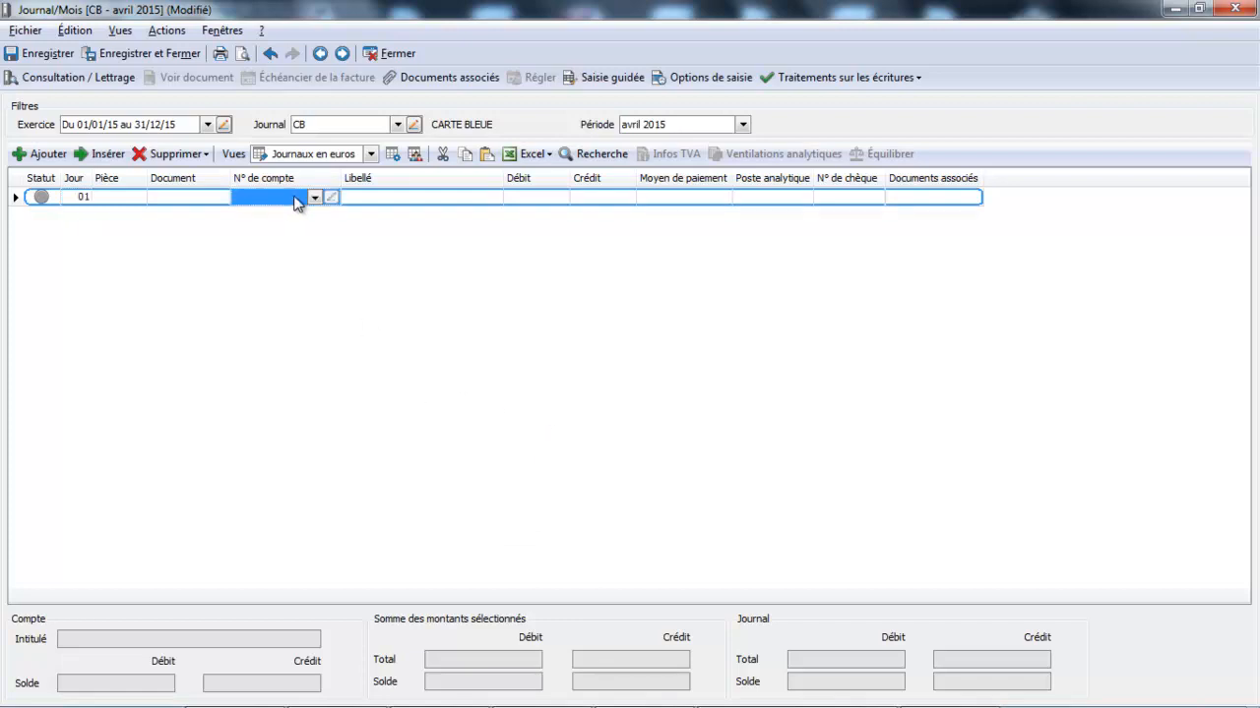
text(62)
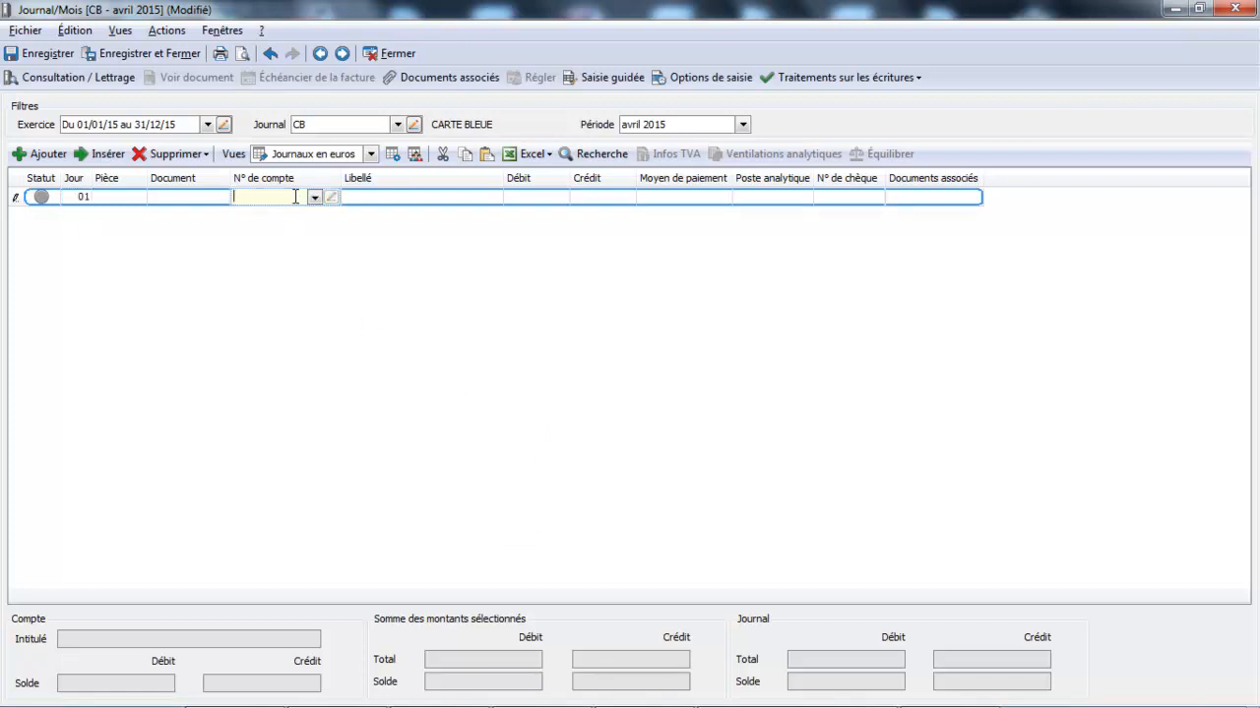
text(5)
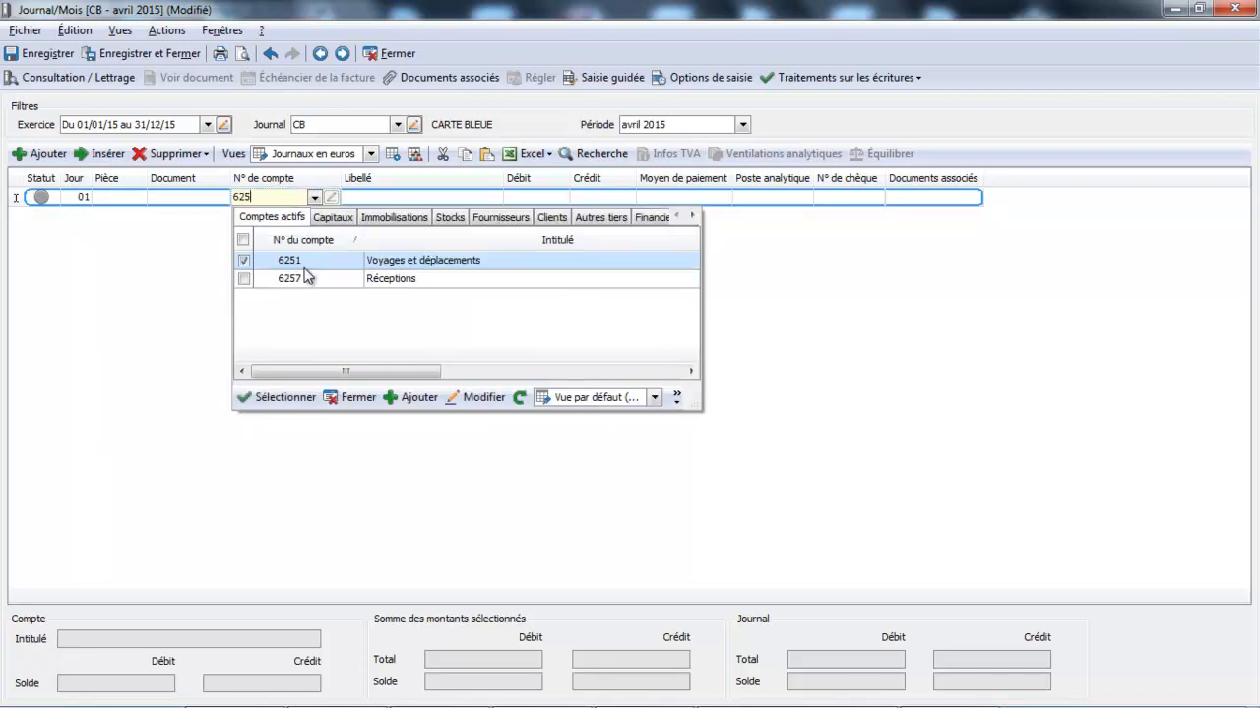
key(Return)
click(535, 199)
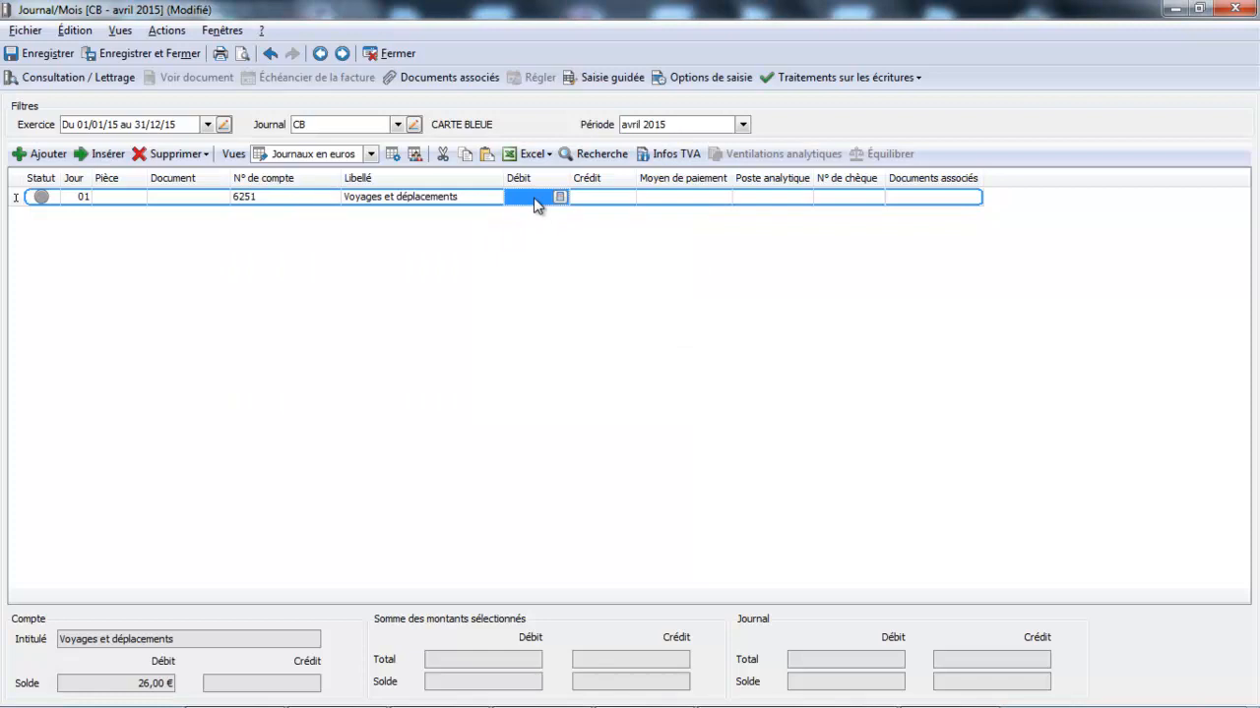
text(10)
key(Return)
key(Return)
key(Return)
key(Return)
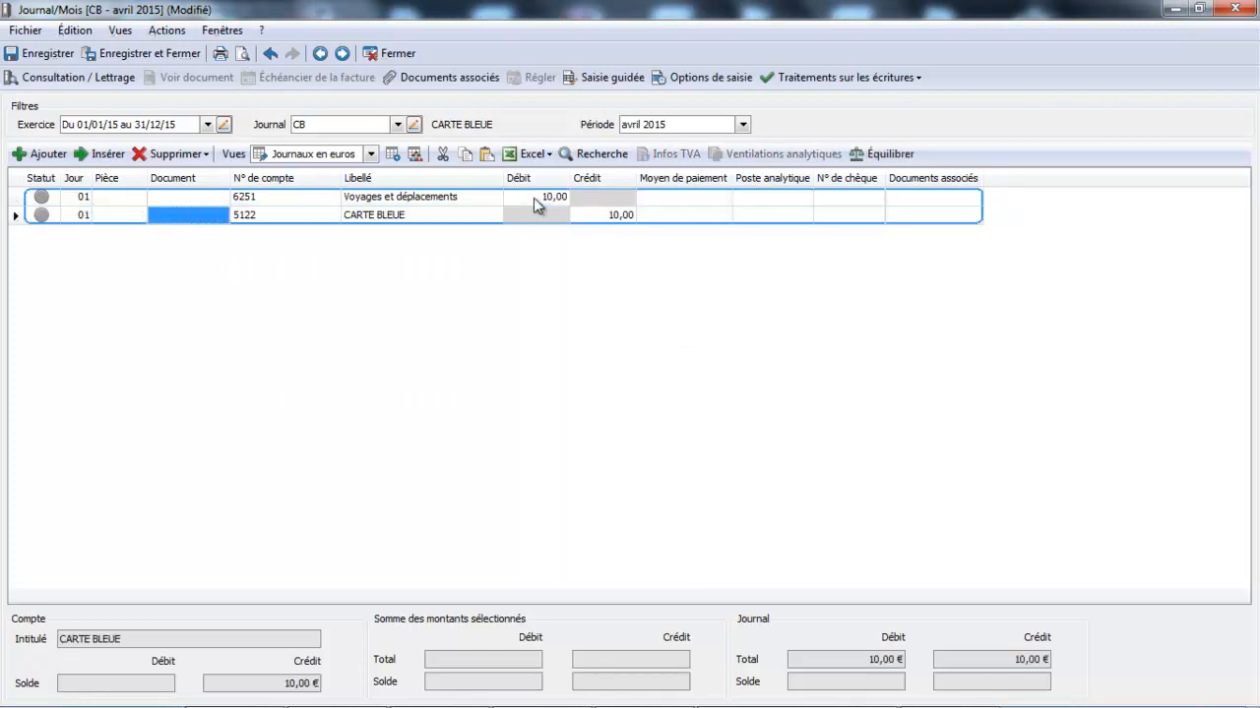
Replace the generated contrepartie line's account with 445661 TVA déductible and set its debit to 2,00
key(Return)
text(44566)
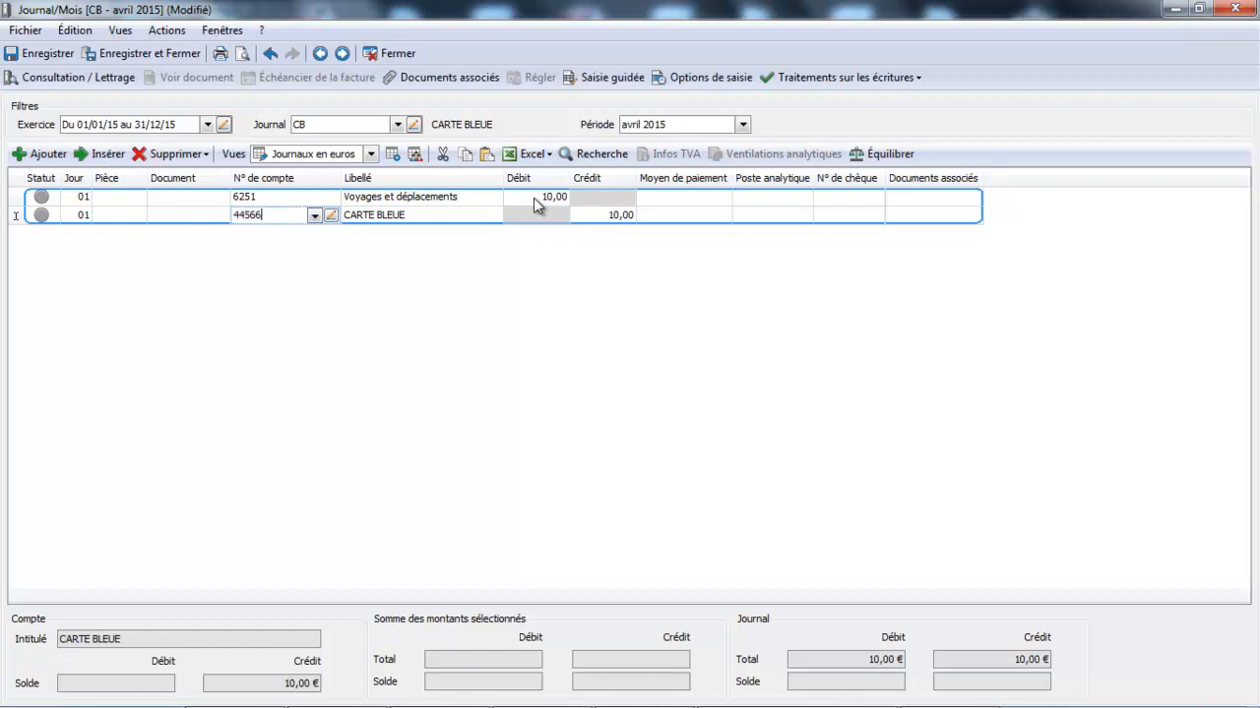
text(1)
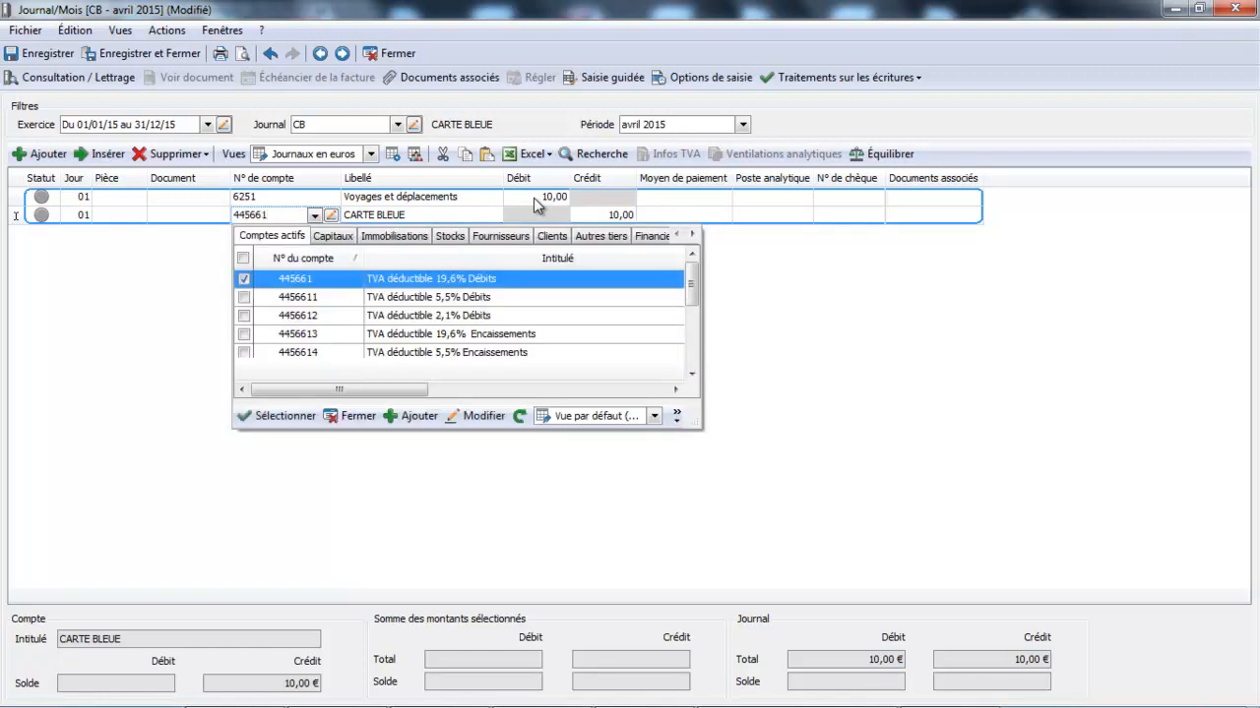
key(Return)
key(Return)
text(2)
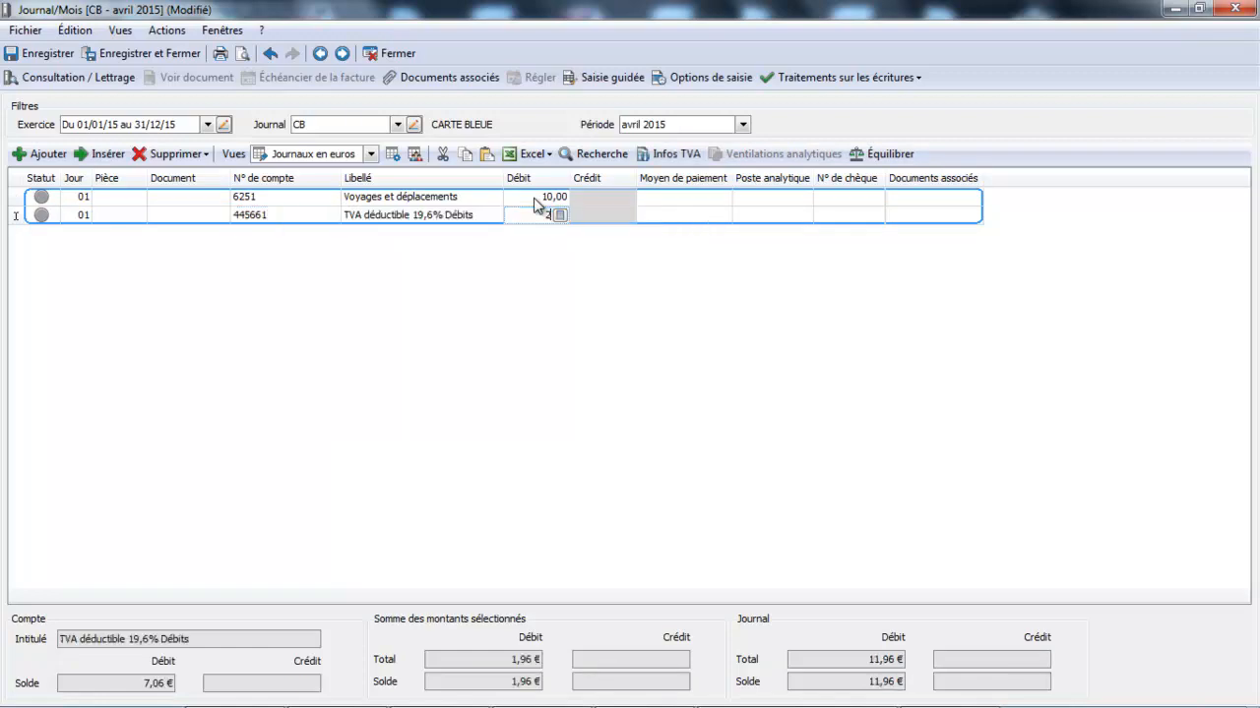
key(Return)
Generate the balancing credit line on 5122 CARTE BLEUE for the travel expense and start a new entry line
key(Return)
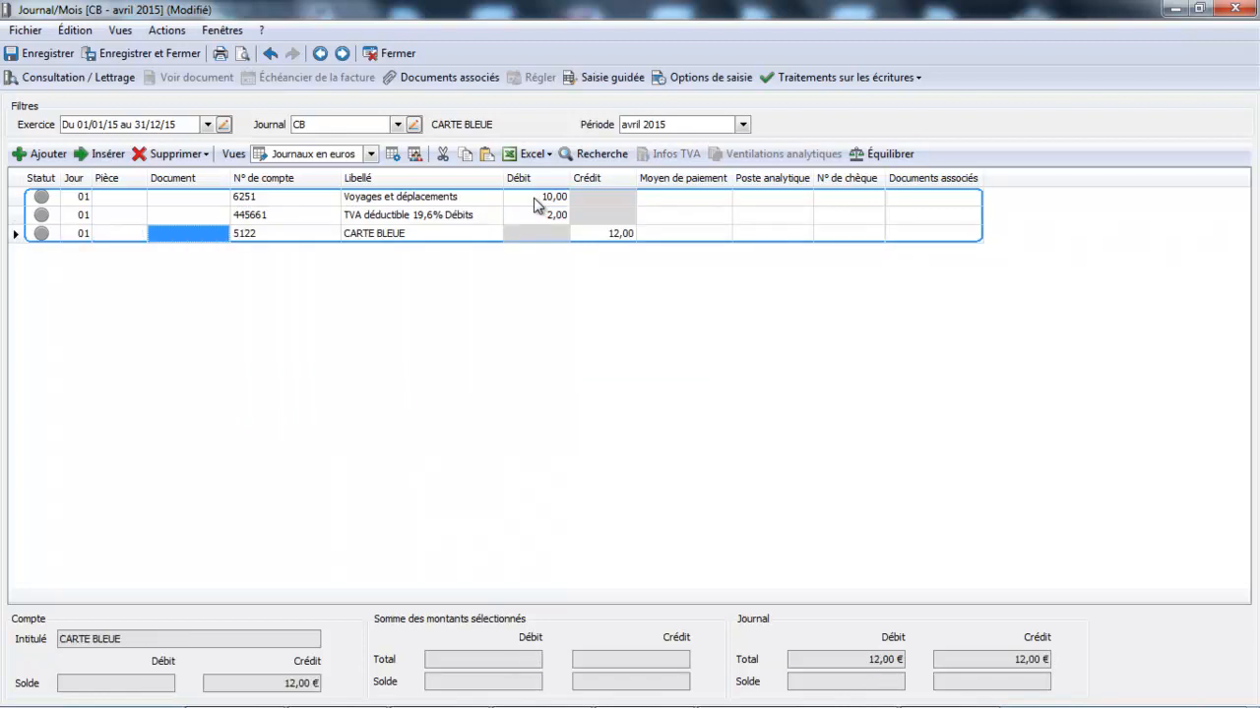
key(Return)
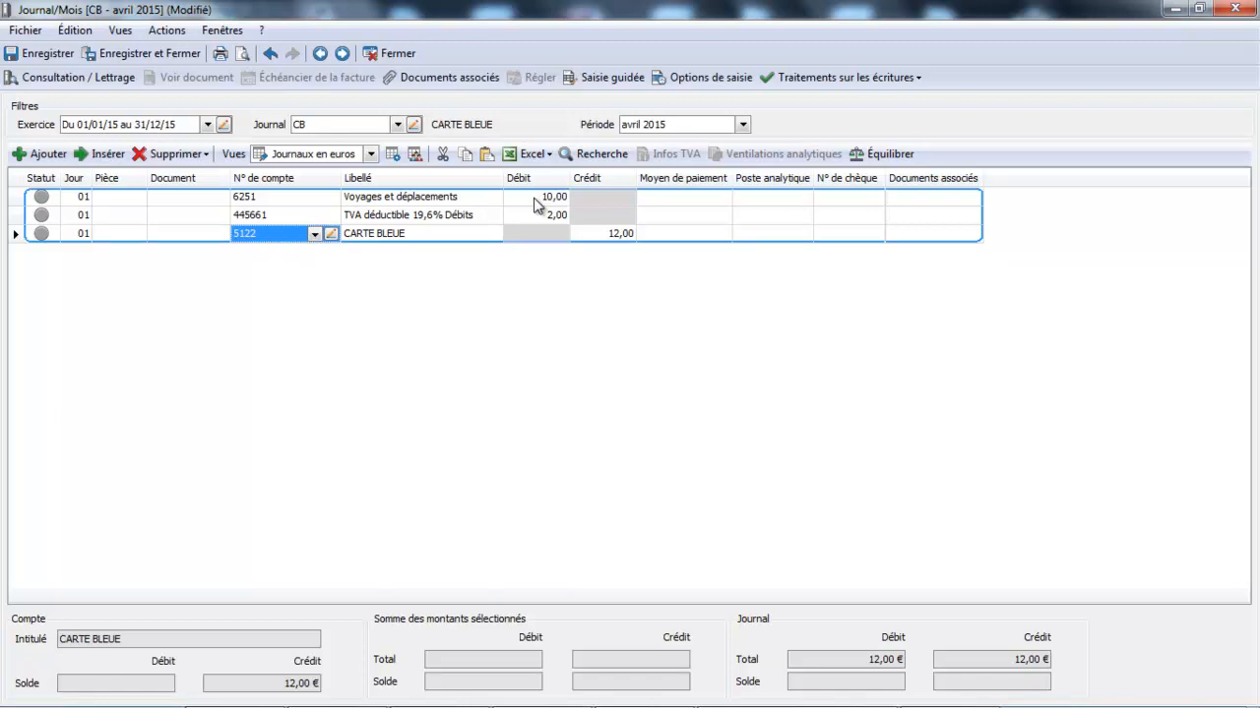
key(Return)
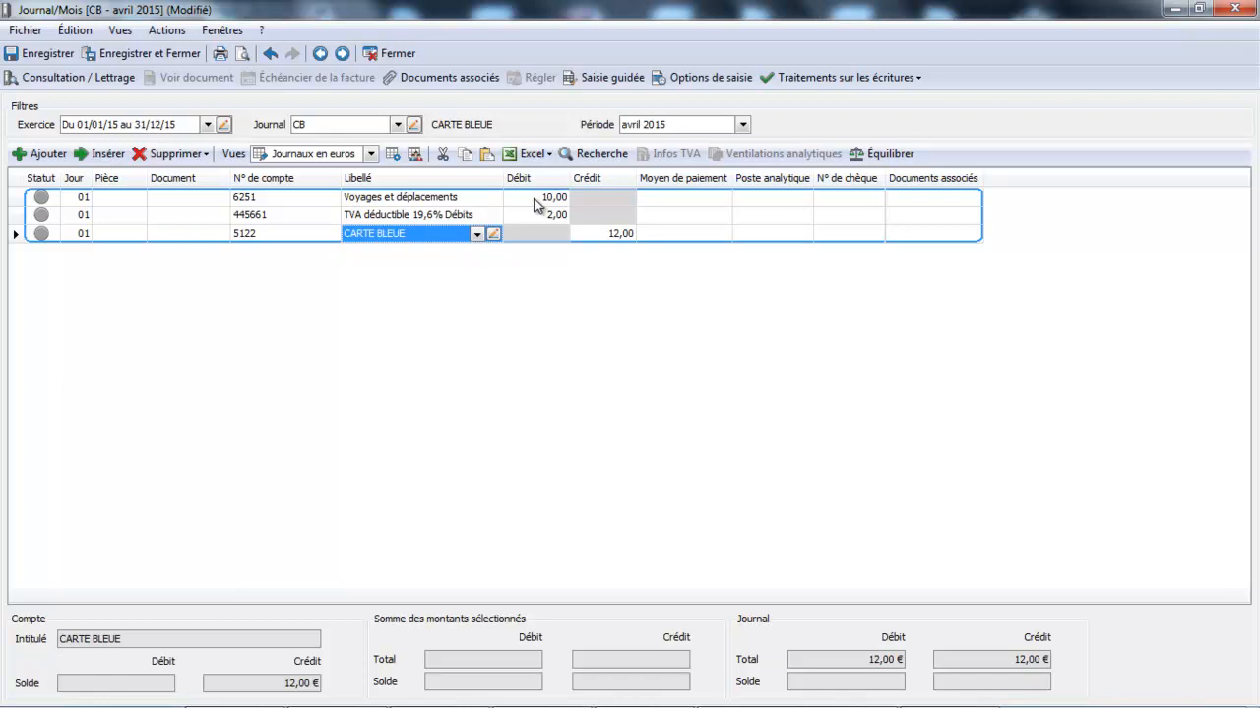
key(Return)
key(Return)
key(Return)
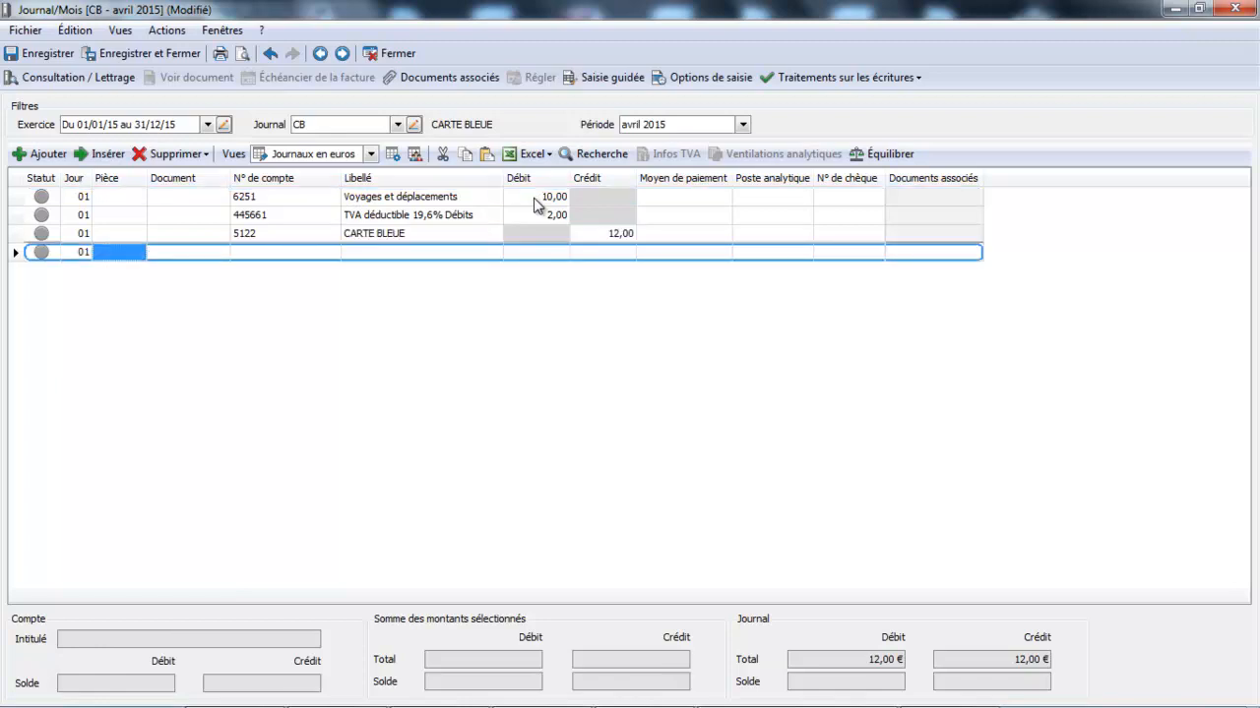
Enter a debit of 30,00 on account 60611 Electricité, Essence, Gaz for day 01
key(Return)
key(Return)
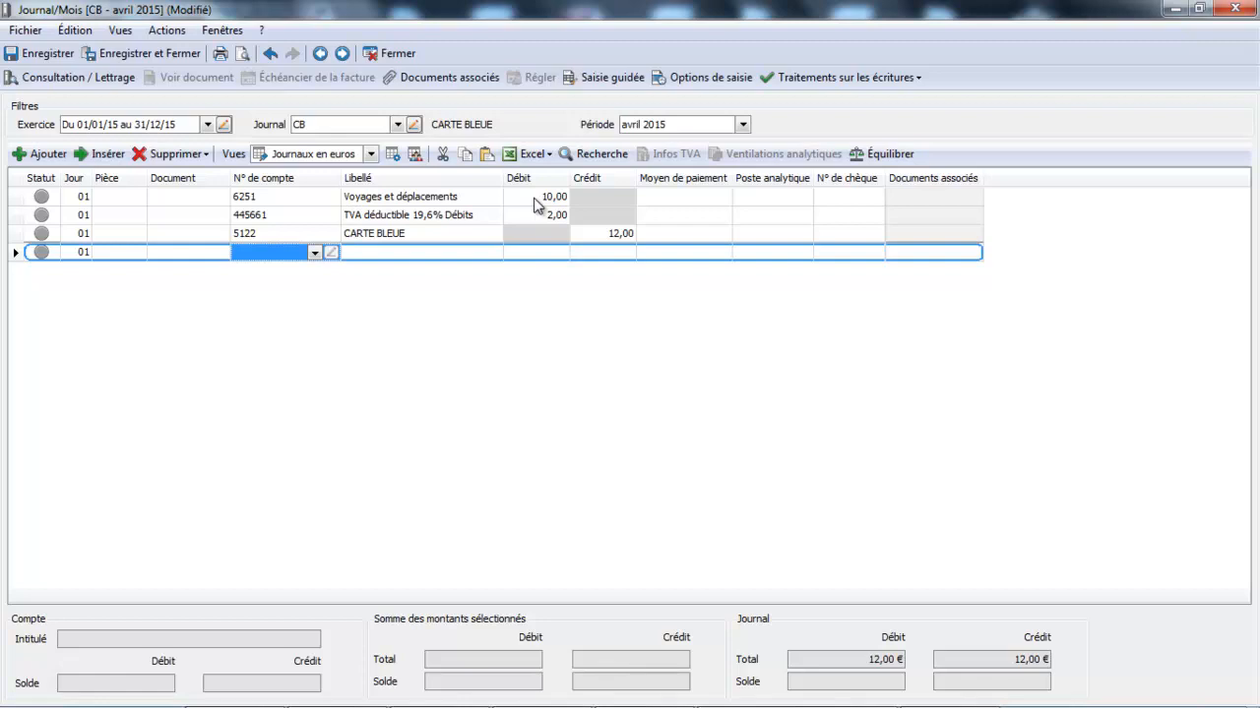
text(606)
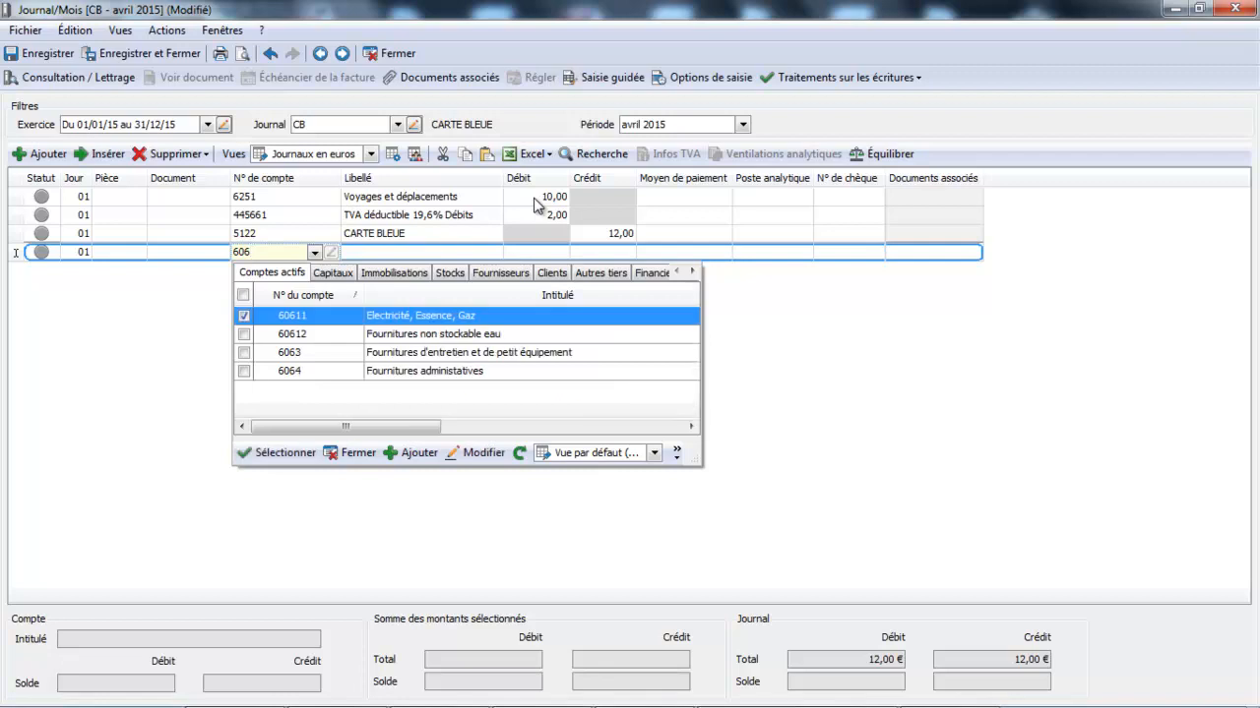
double_click(387, 316)
key(Tab)
key(Tab)
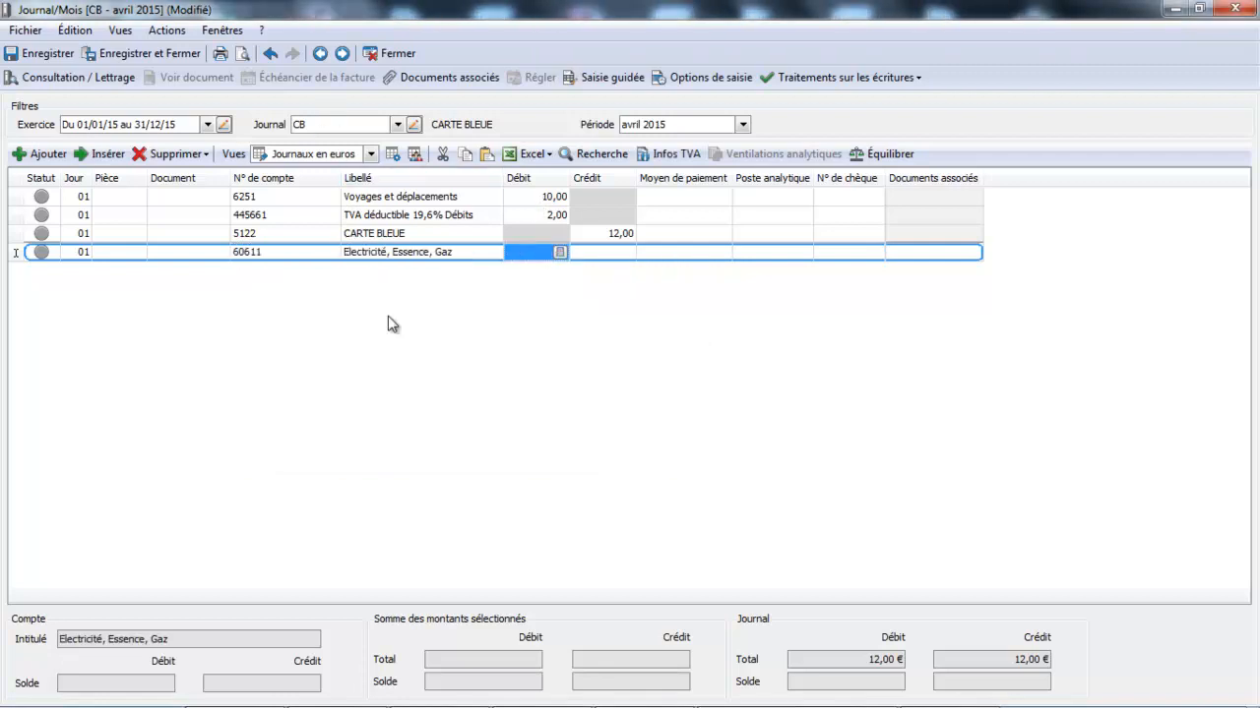
text(30)
key(Return)
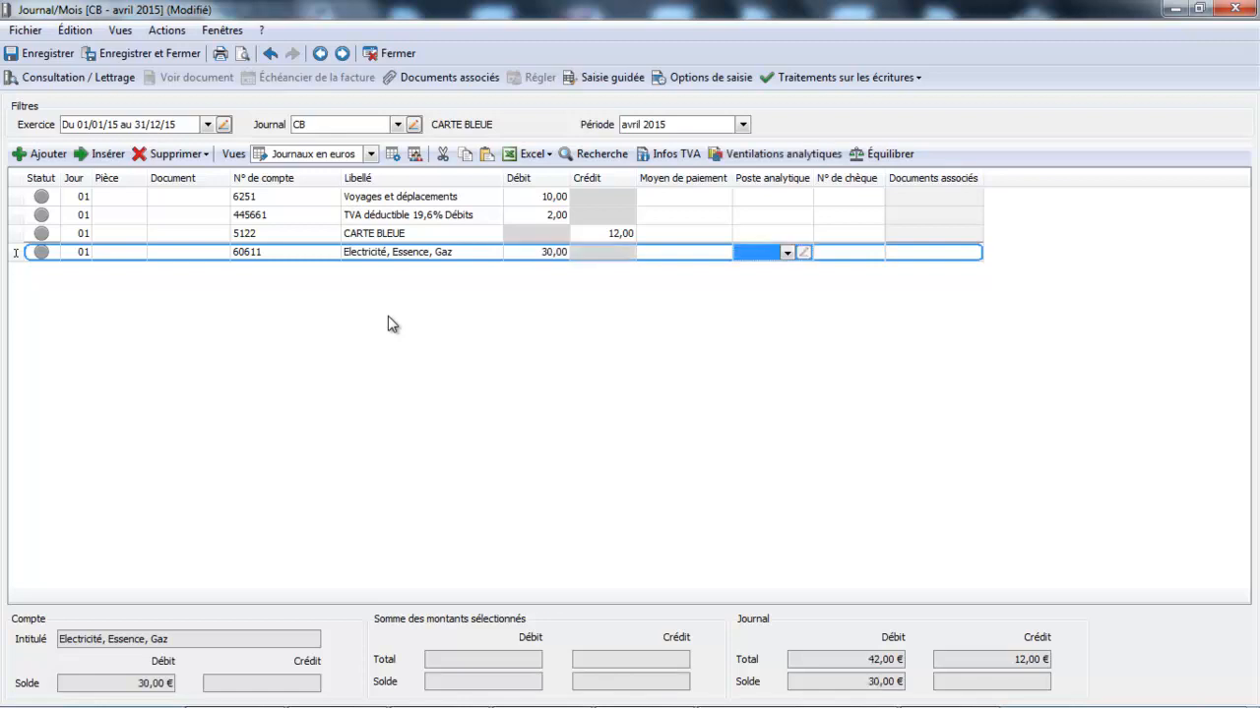
Change the fuel entry's generated contrepartie line to VAT account 445661, accepting the calculated debit of 5,88
key(Return)
key(Tab)
key(Tab)
key(Tab)
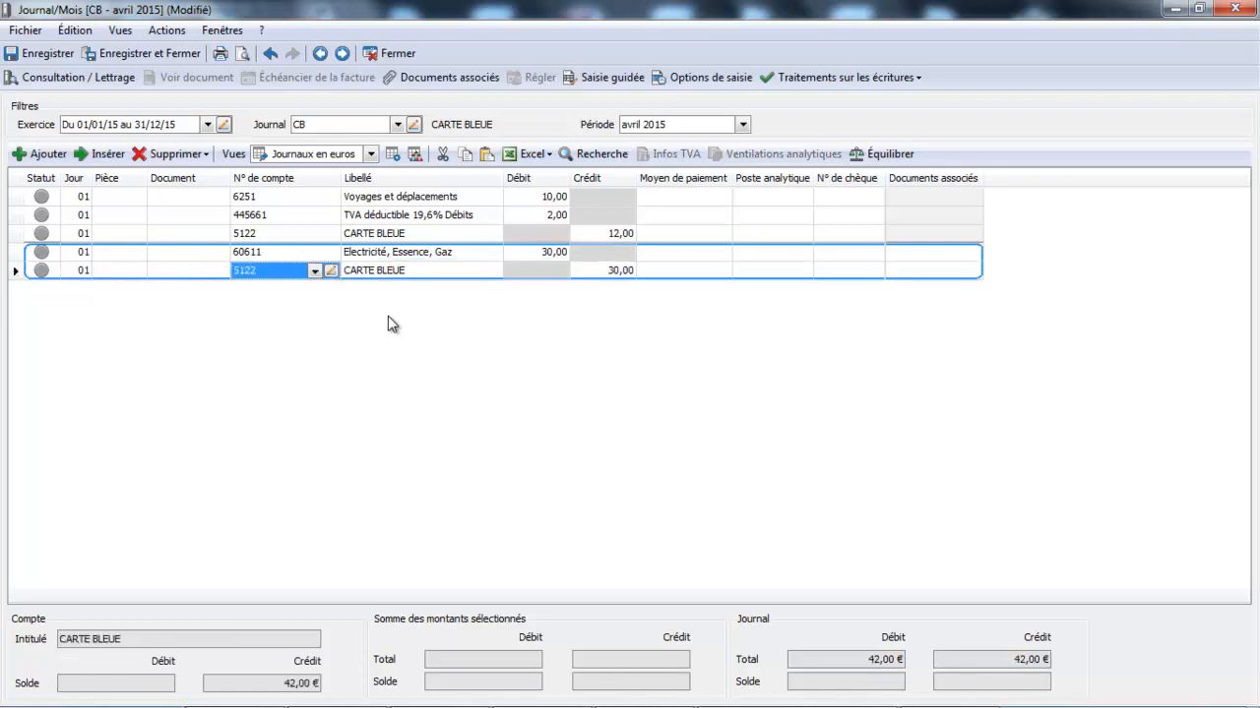
text(445661)
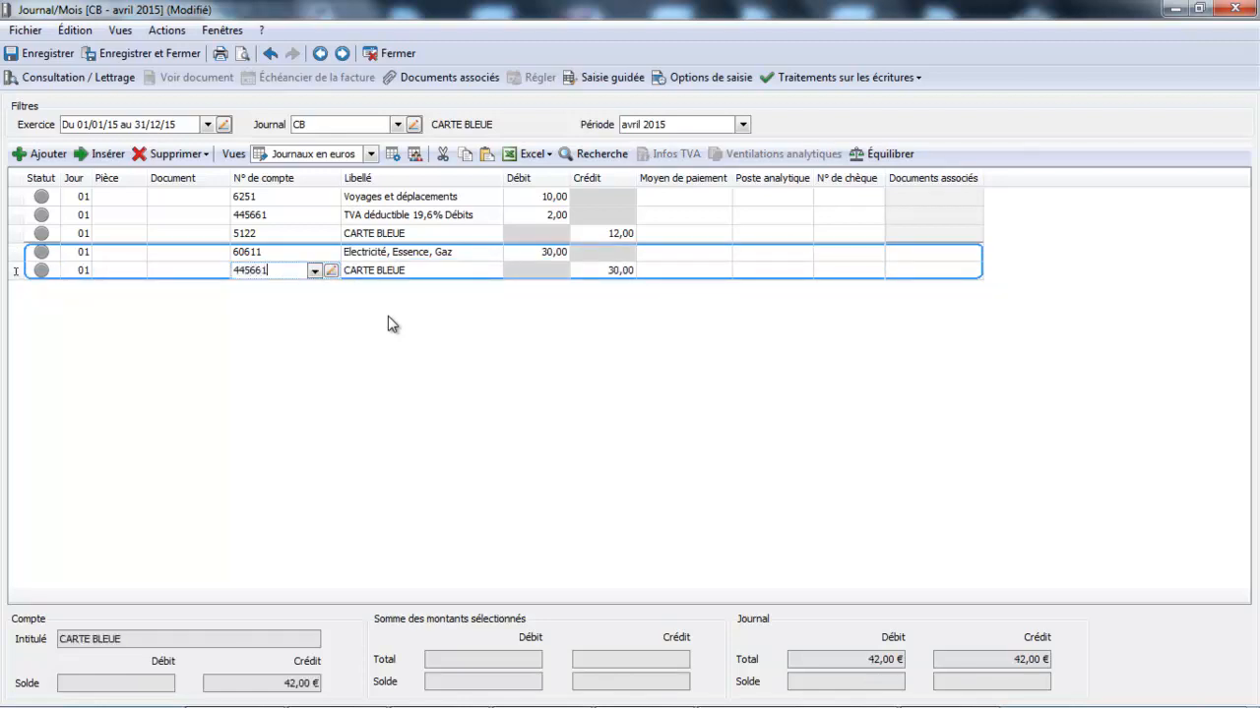
key(Return)
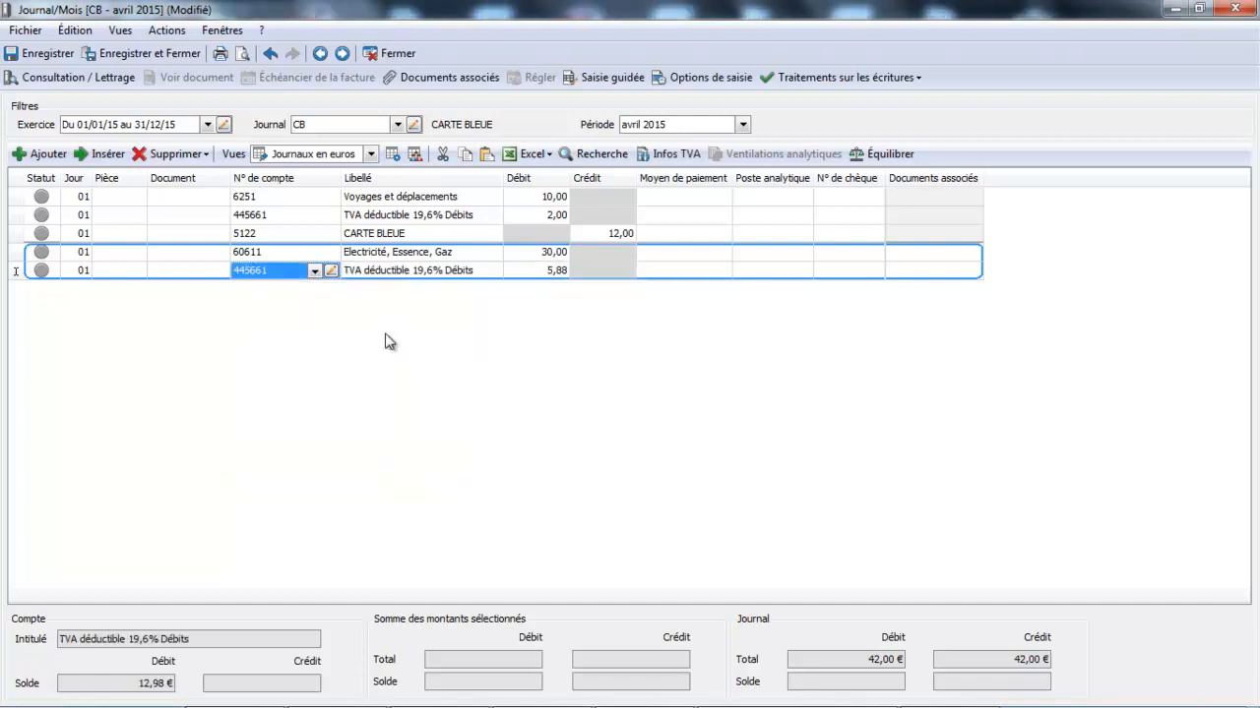
Generate the fuel entry's balancing credit line on account 5122 CARTE BLEUE
key(Return)
key(Return)
key(Tab)
key(Tab)
key(Tab)
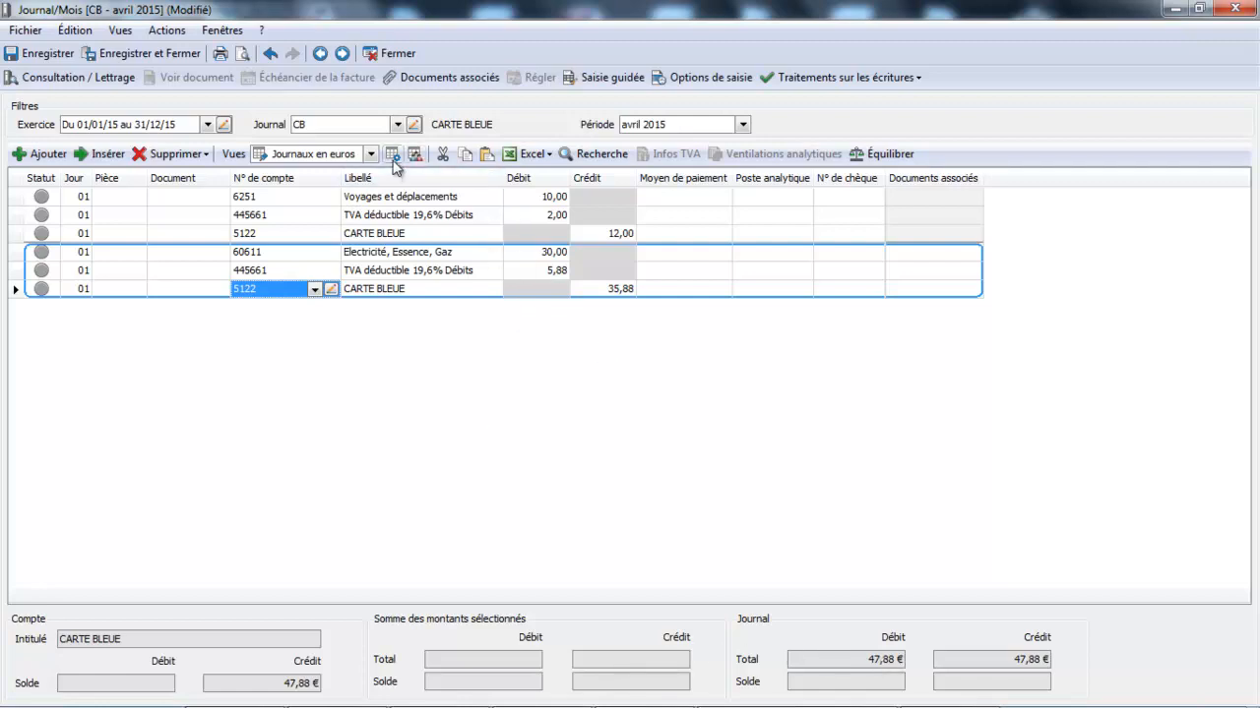
Switch to the BP journal for April 2015, saving the changes made to the CB journal
click(398, 125)
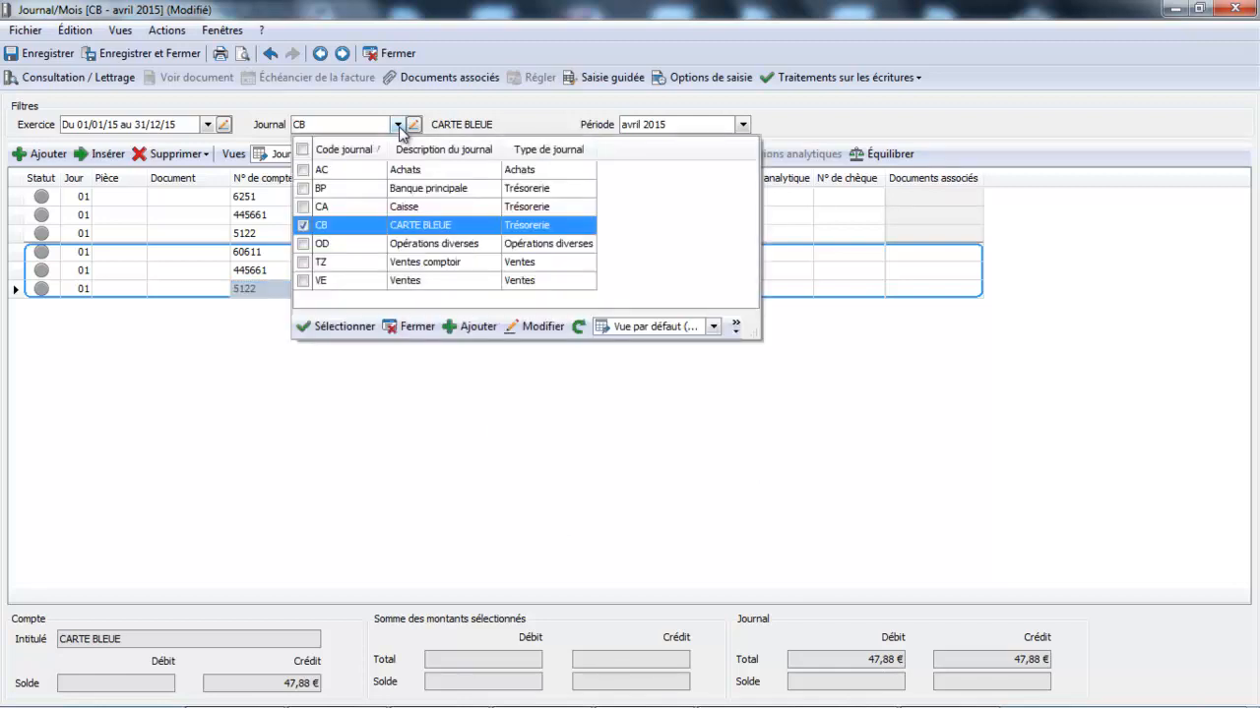
click(371, 186)
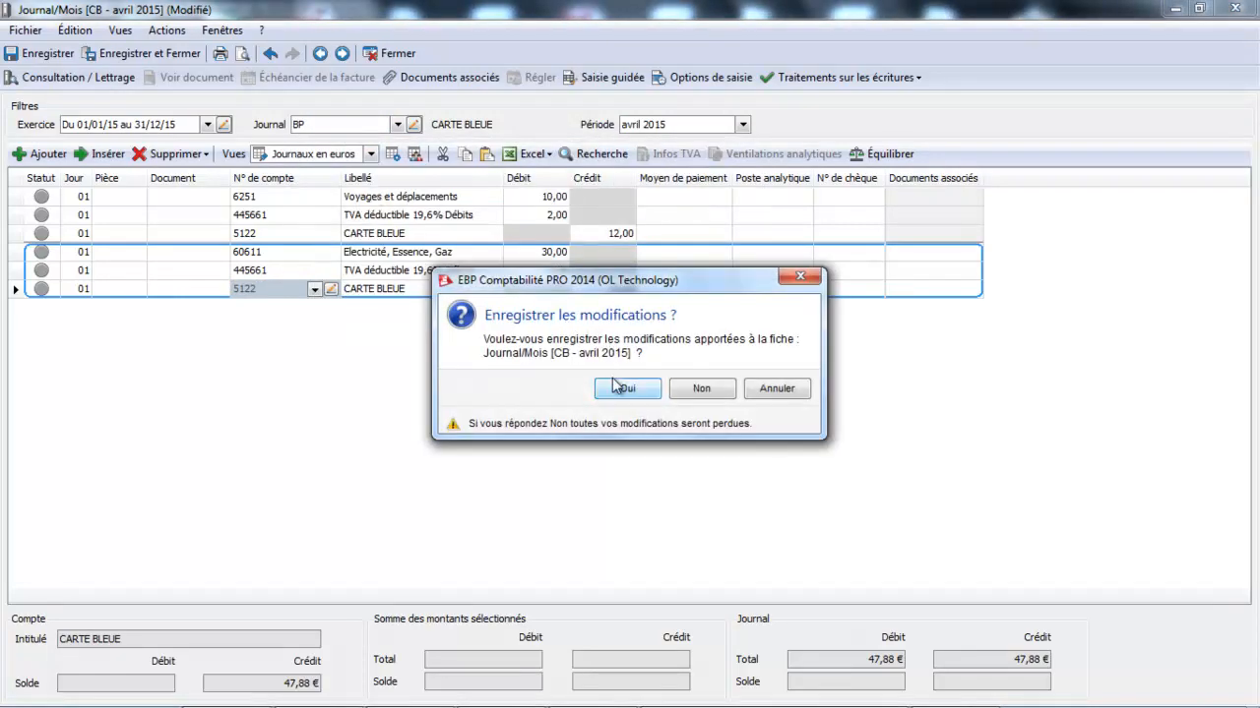
click(624, 389)
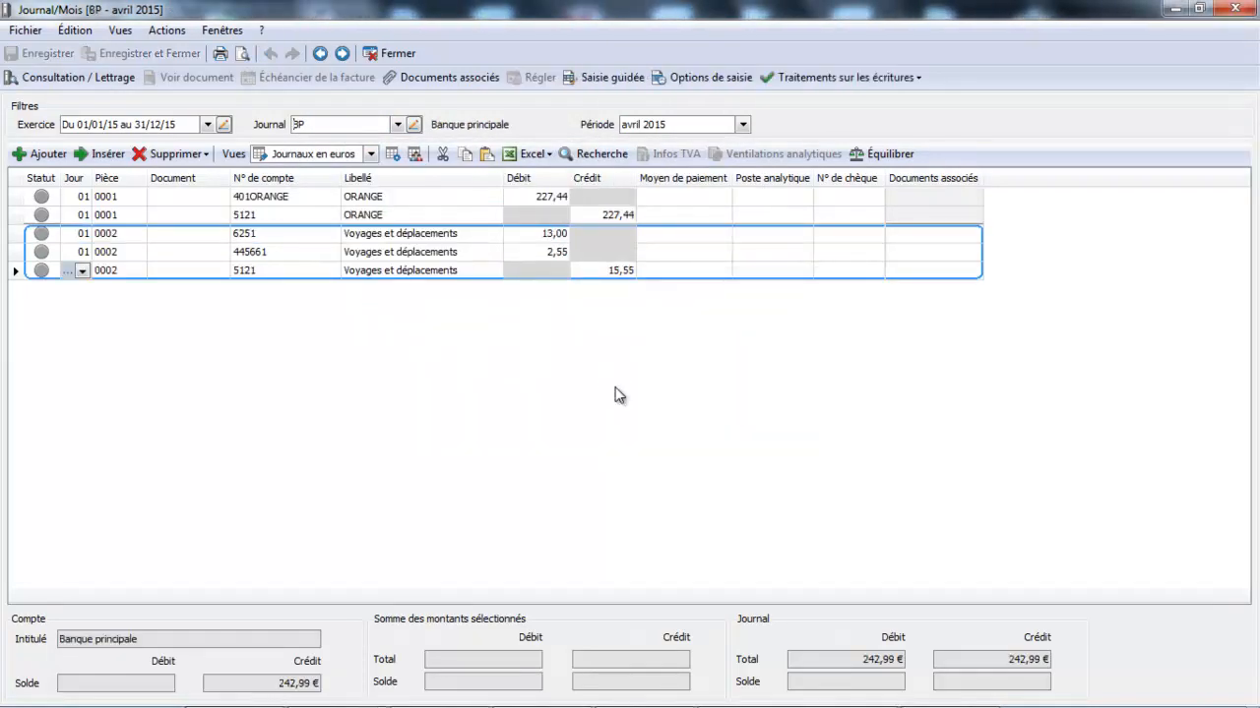
Add piece 0003 in the BP journal with a debit of 47,88 on account 5122 CARTE BLEUE
click(39, 154)
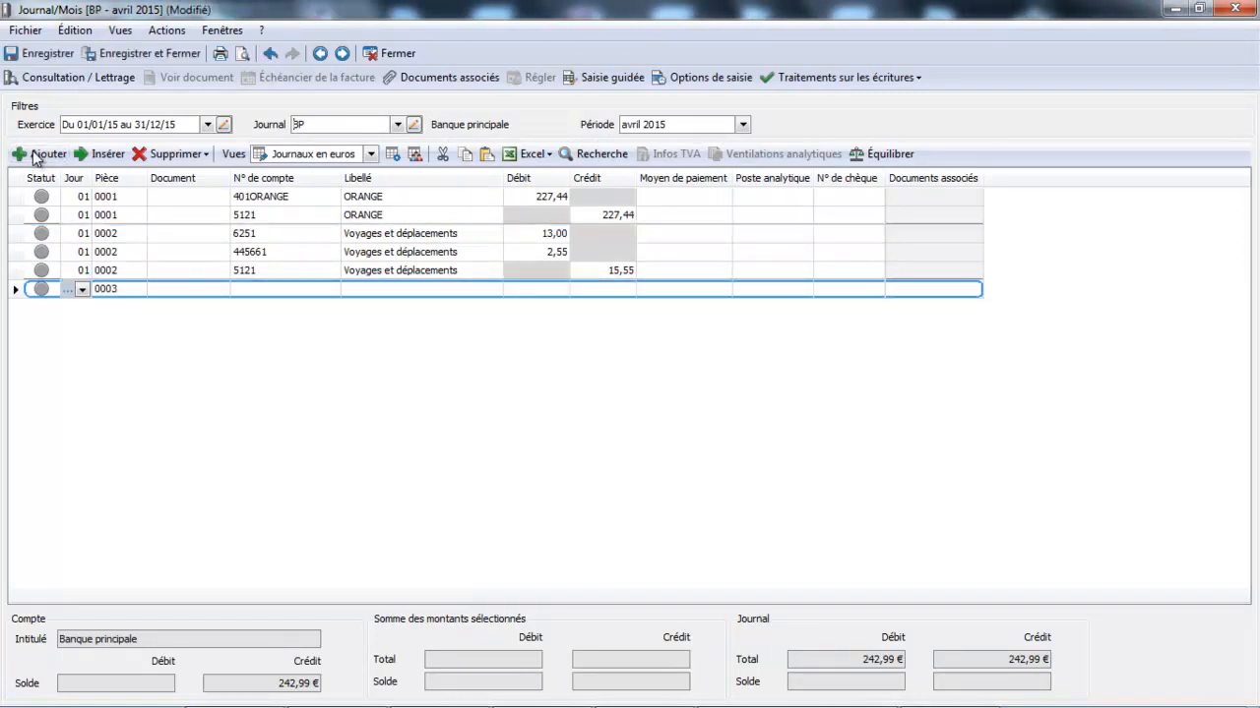
click(266, 288)
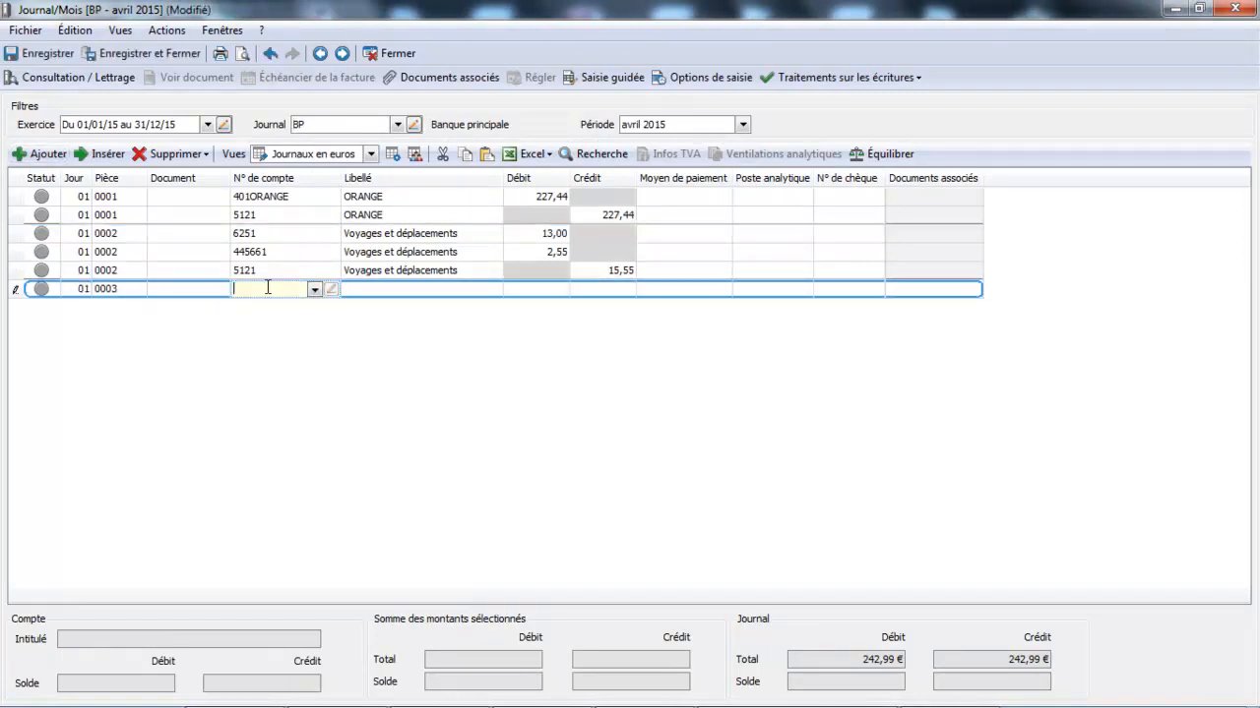
text(5122)
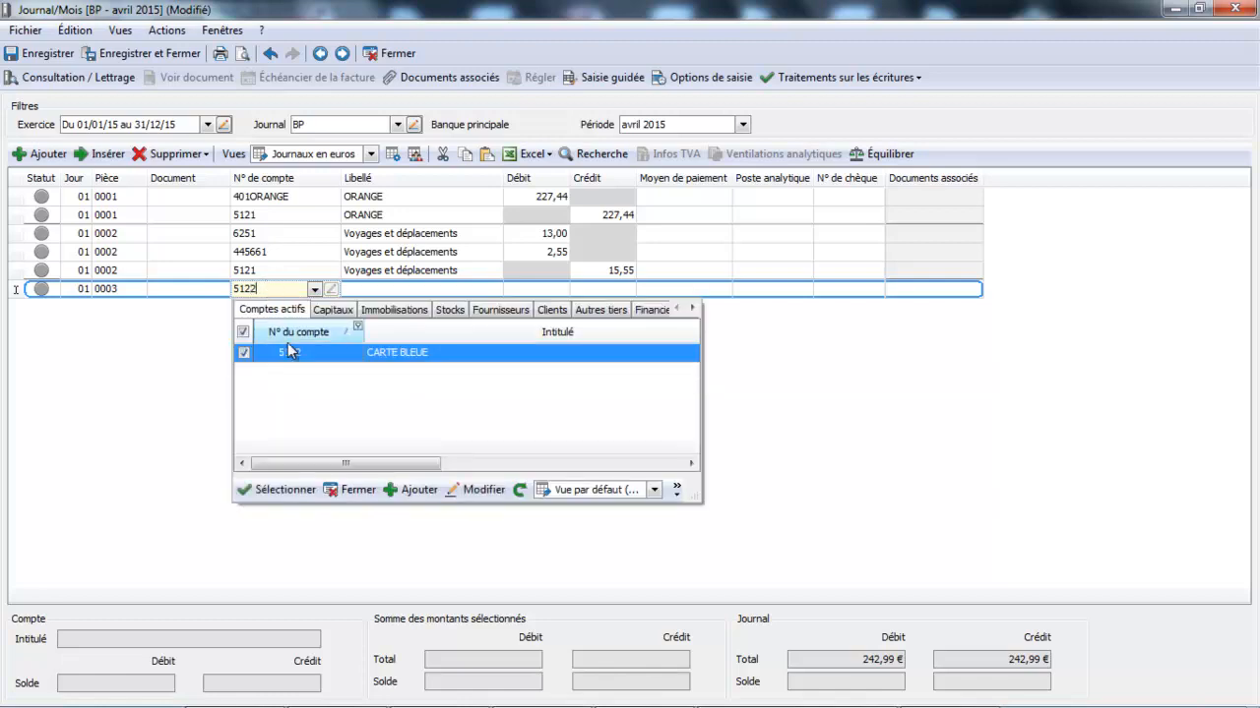
double_click(293, 353)
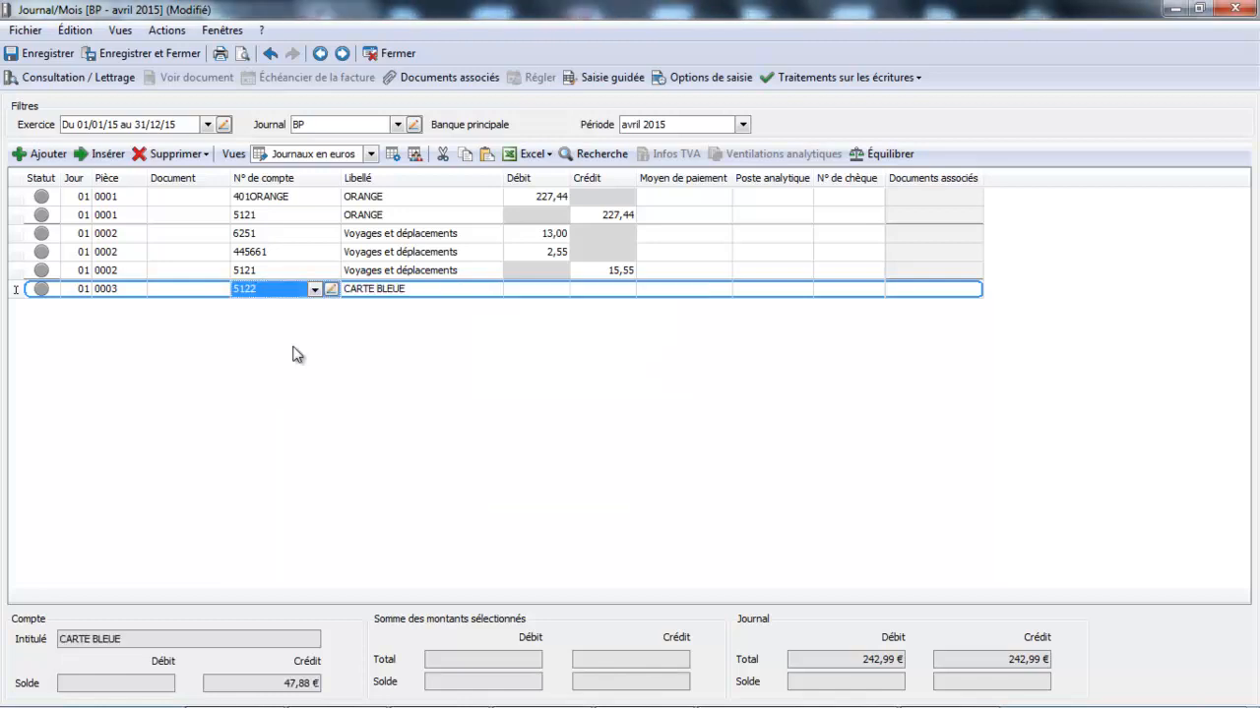
click(521, 294)
text(47)
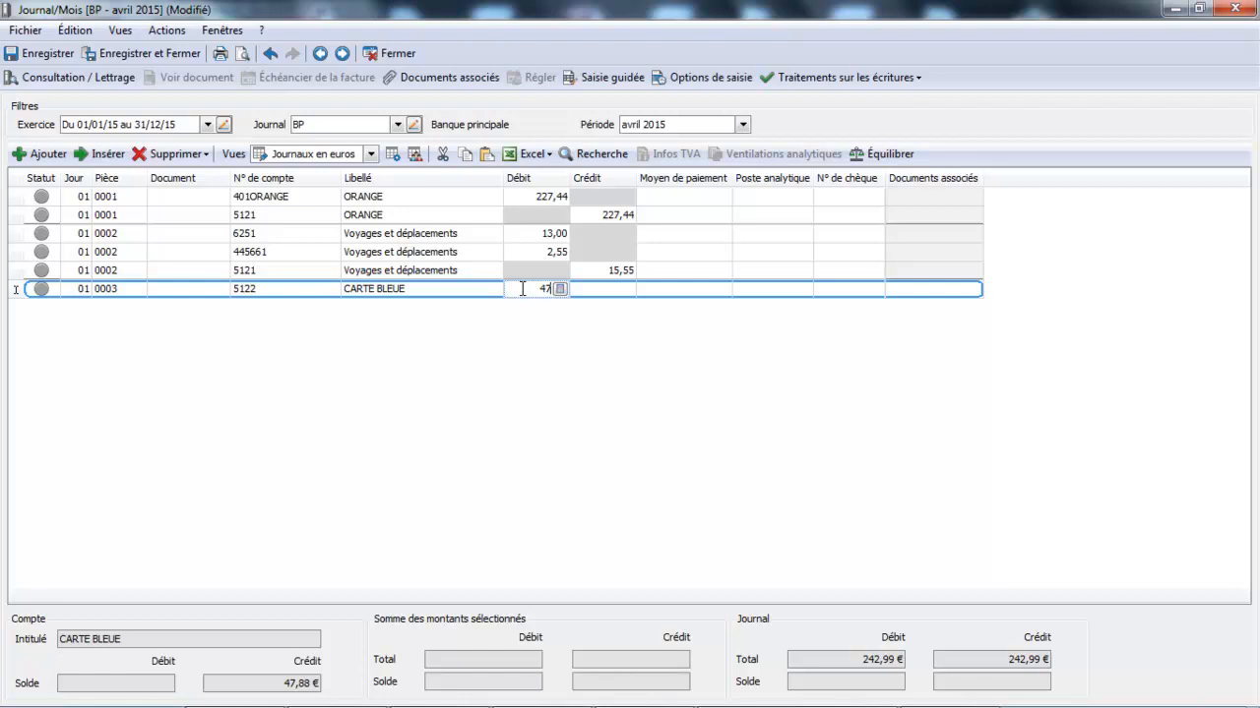
text(,88)
Generate the balancing credit line on bank account 5121 for piece 0003
key(Return)
key(Return)
key(Return)
key(Return)
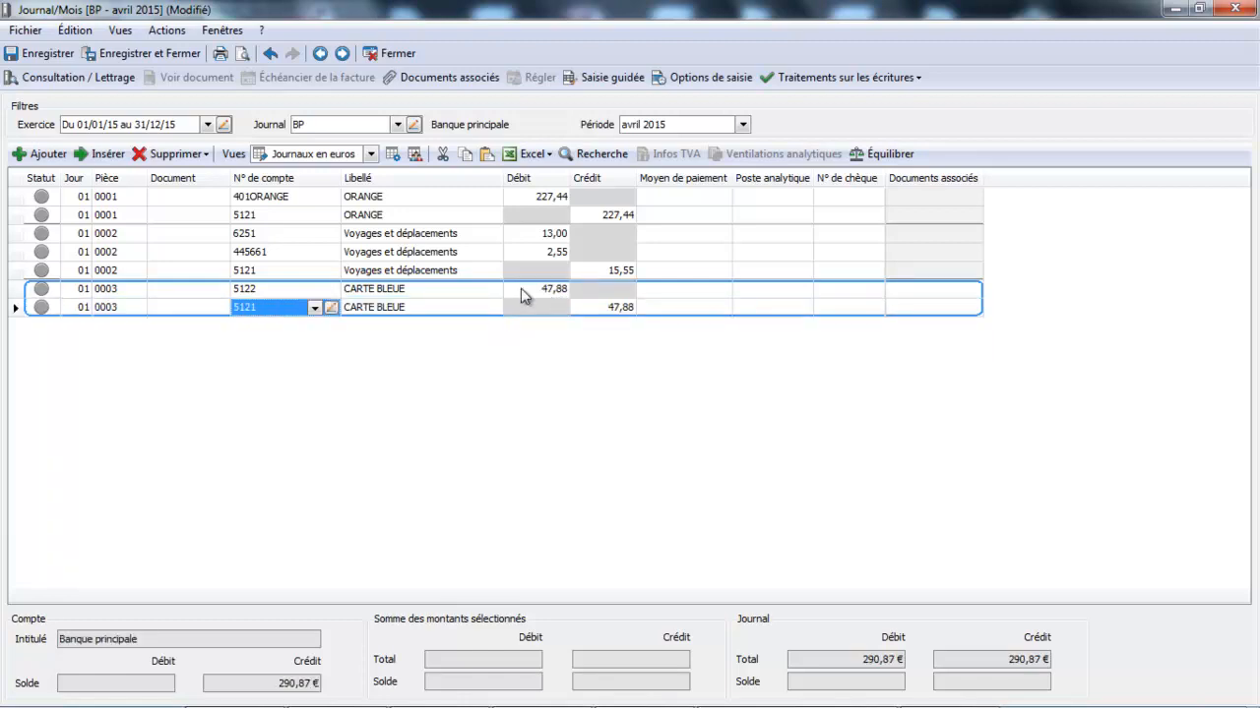
key(Return)
key(Return)
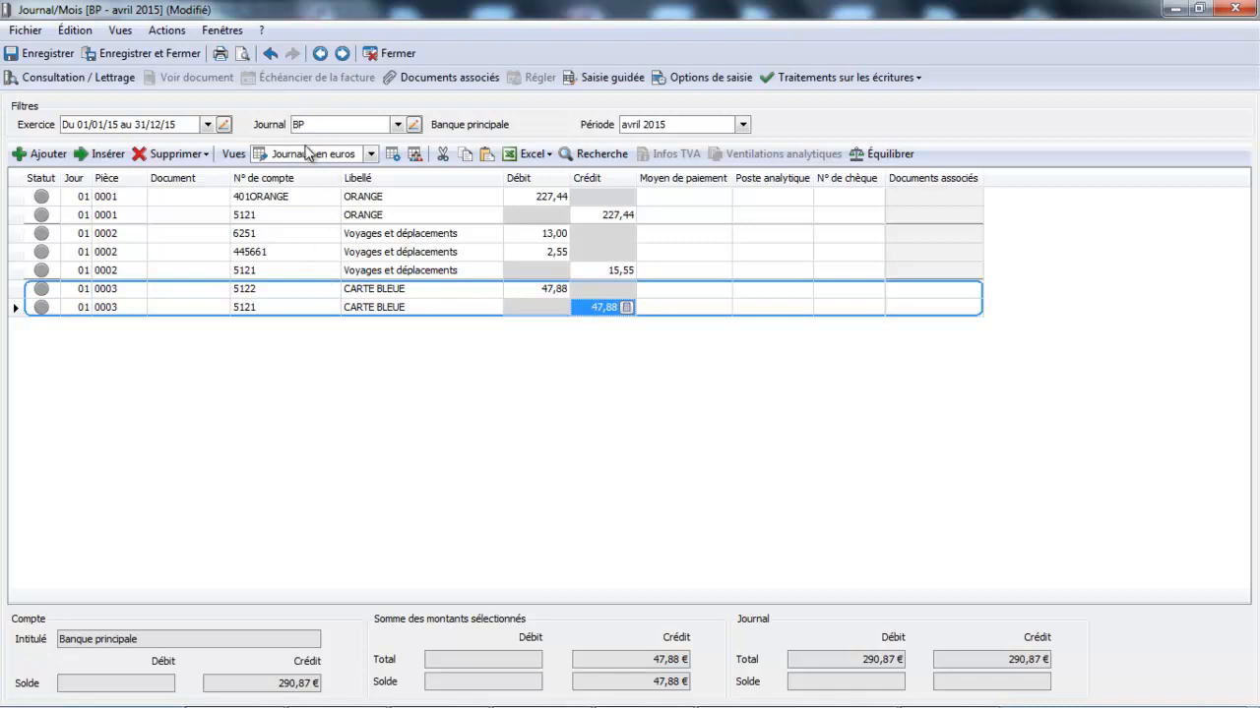
Add piece 0004 with a debit of 1000 on account 401 Fournisseurs
click(26, 155)
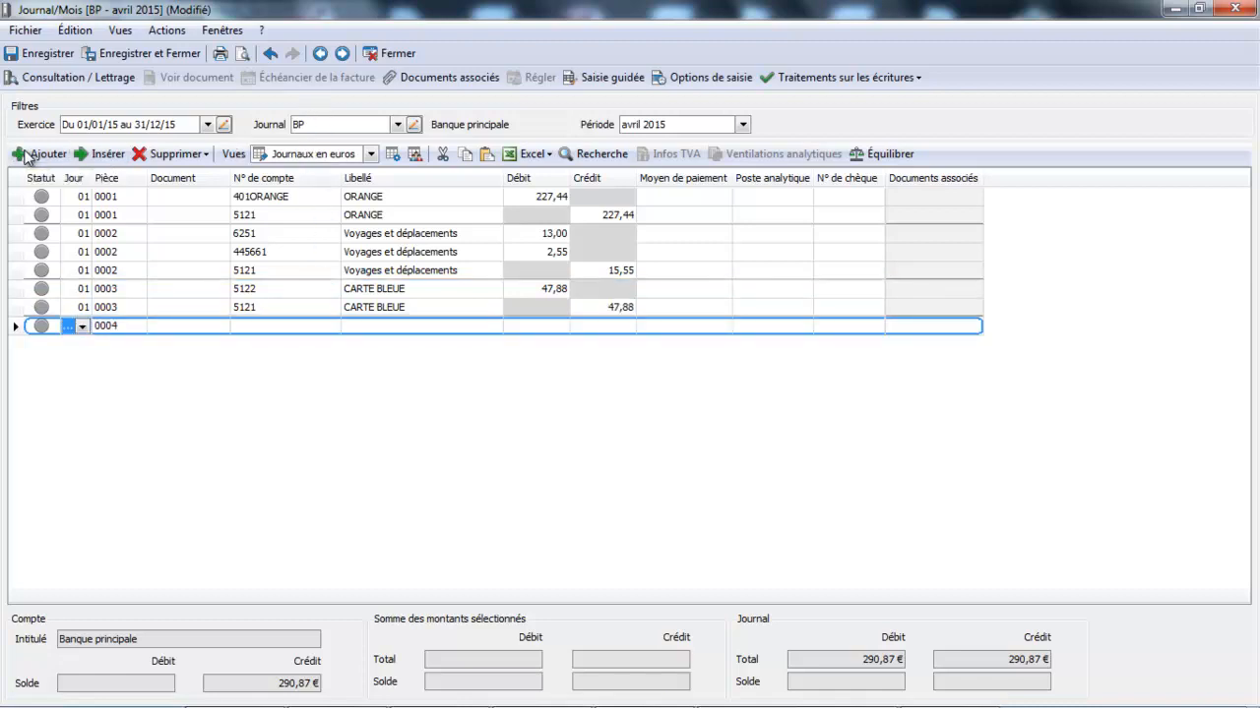
click(268, 327)
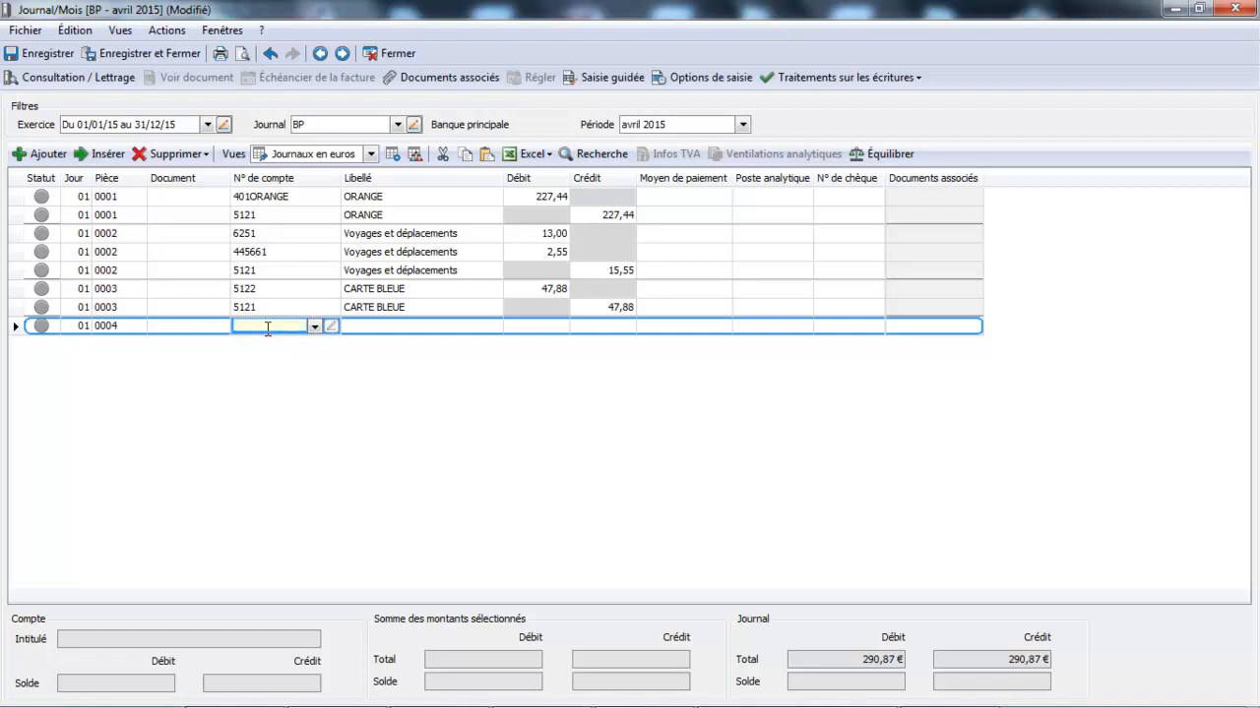
text(401)
double_click(325, 389)
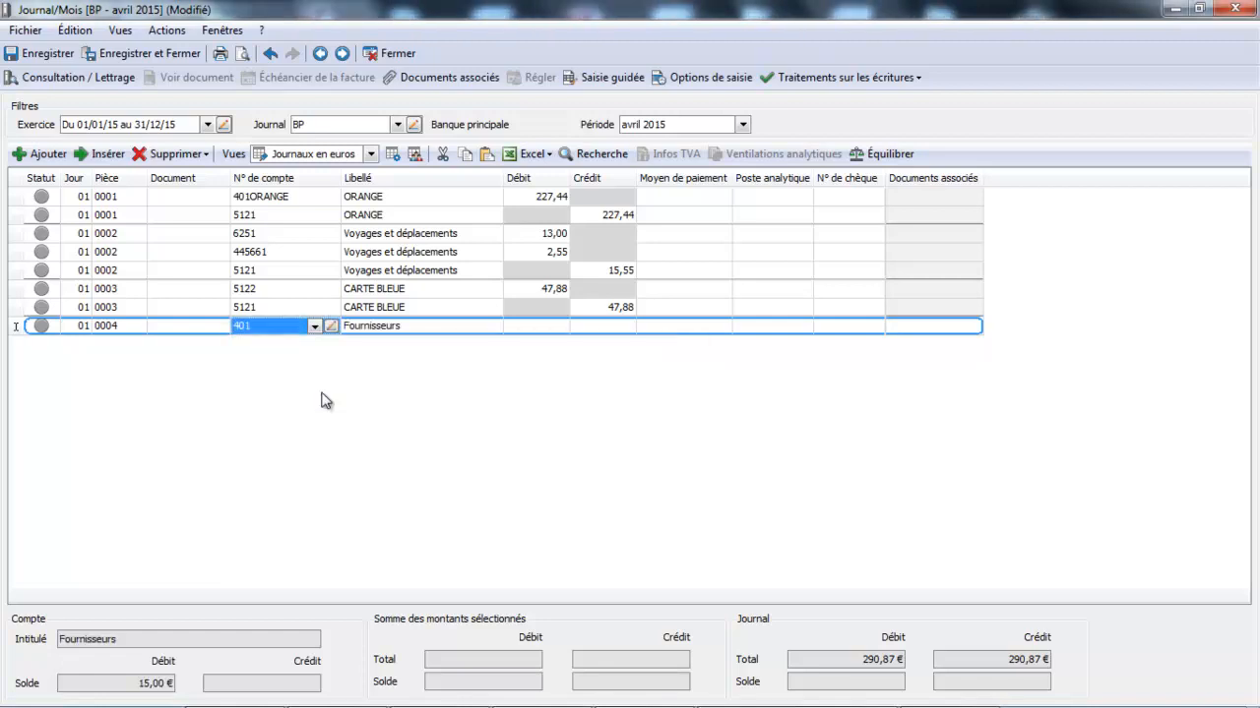
click(542, 331)
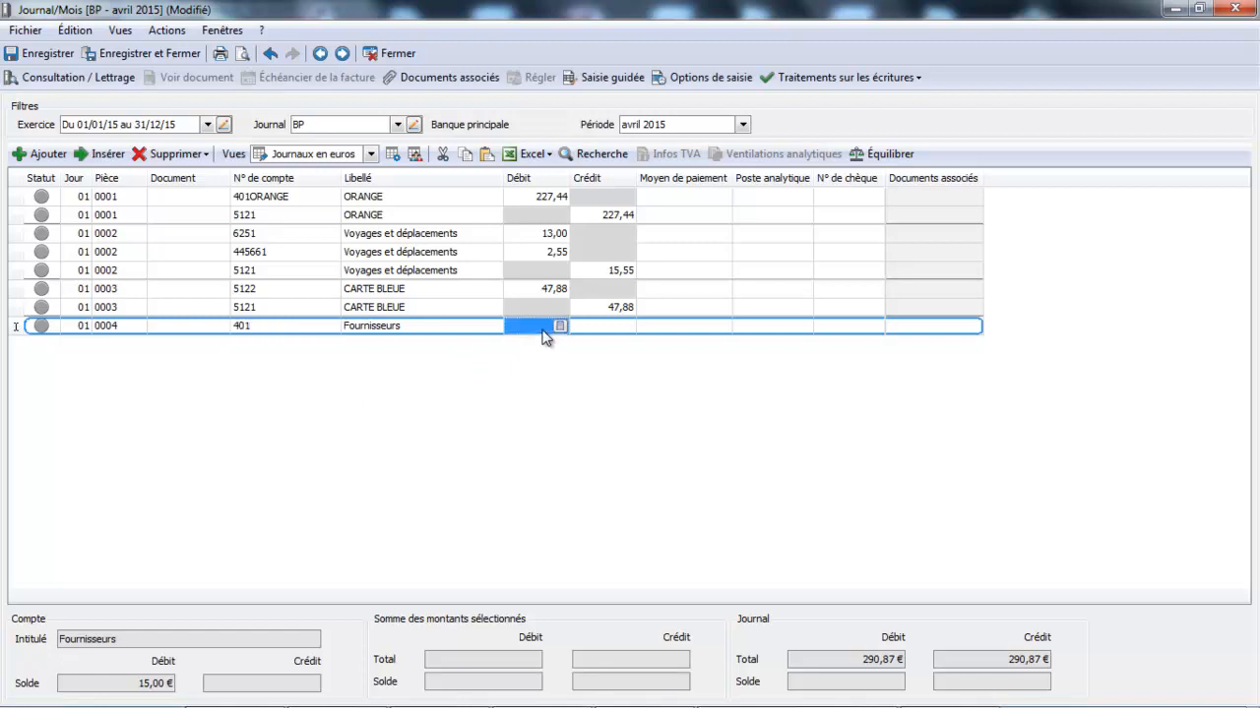
text(1000)
Generate the balancing credit line on bank account 5121 for piece 0004
key(Return)
key(Return)
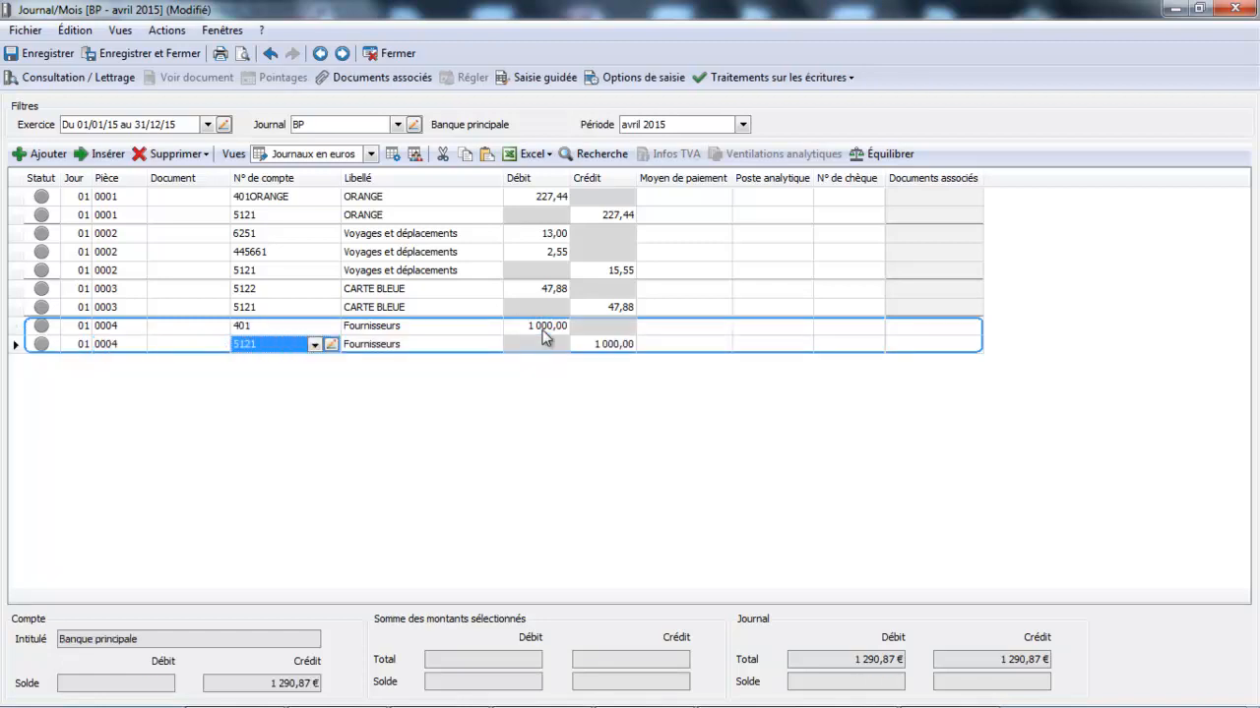
key(Return)
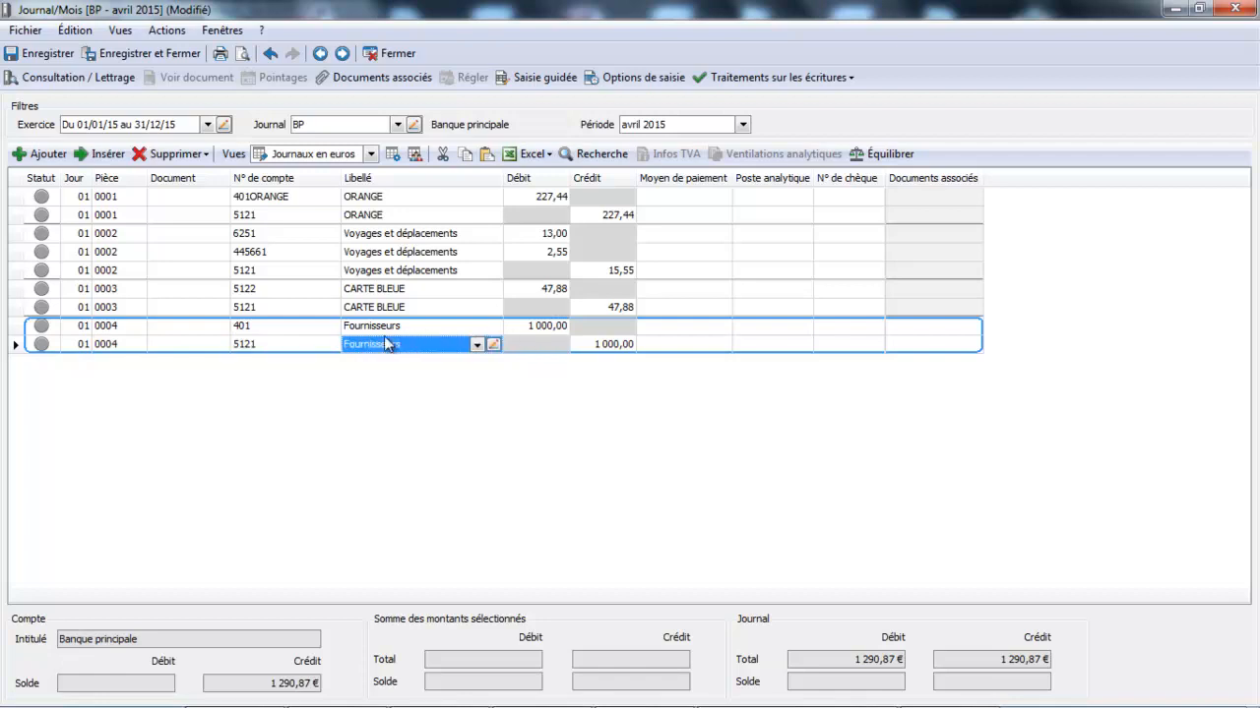